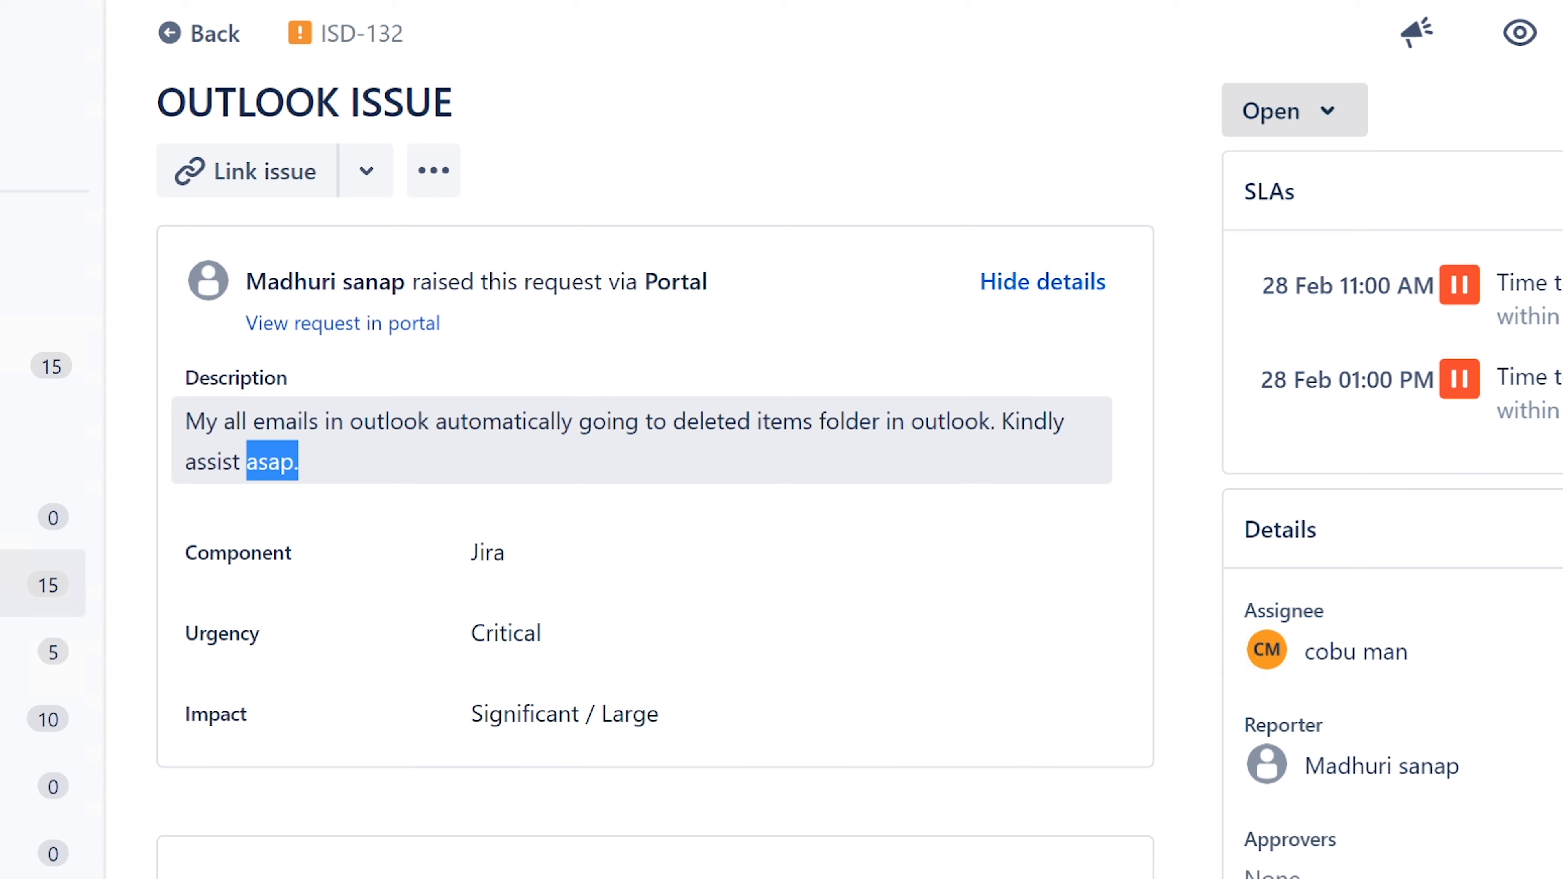
- Read the requester details and problem description in the OUTLOOK ISSUE ticket
mouse_move(246, 462)
left_mouse_down()
mouse_move(233, 462)
mouse_move(269, 462)
mouse_move(241, 462)
left_mouse_up()
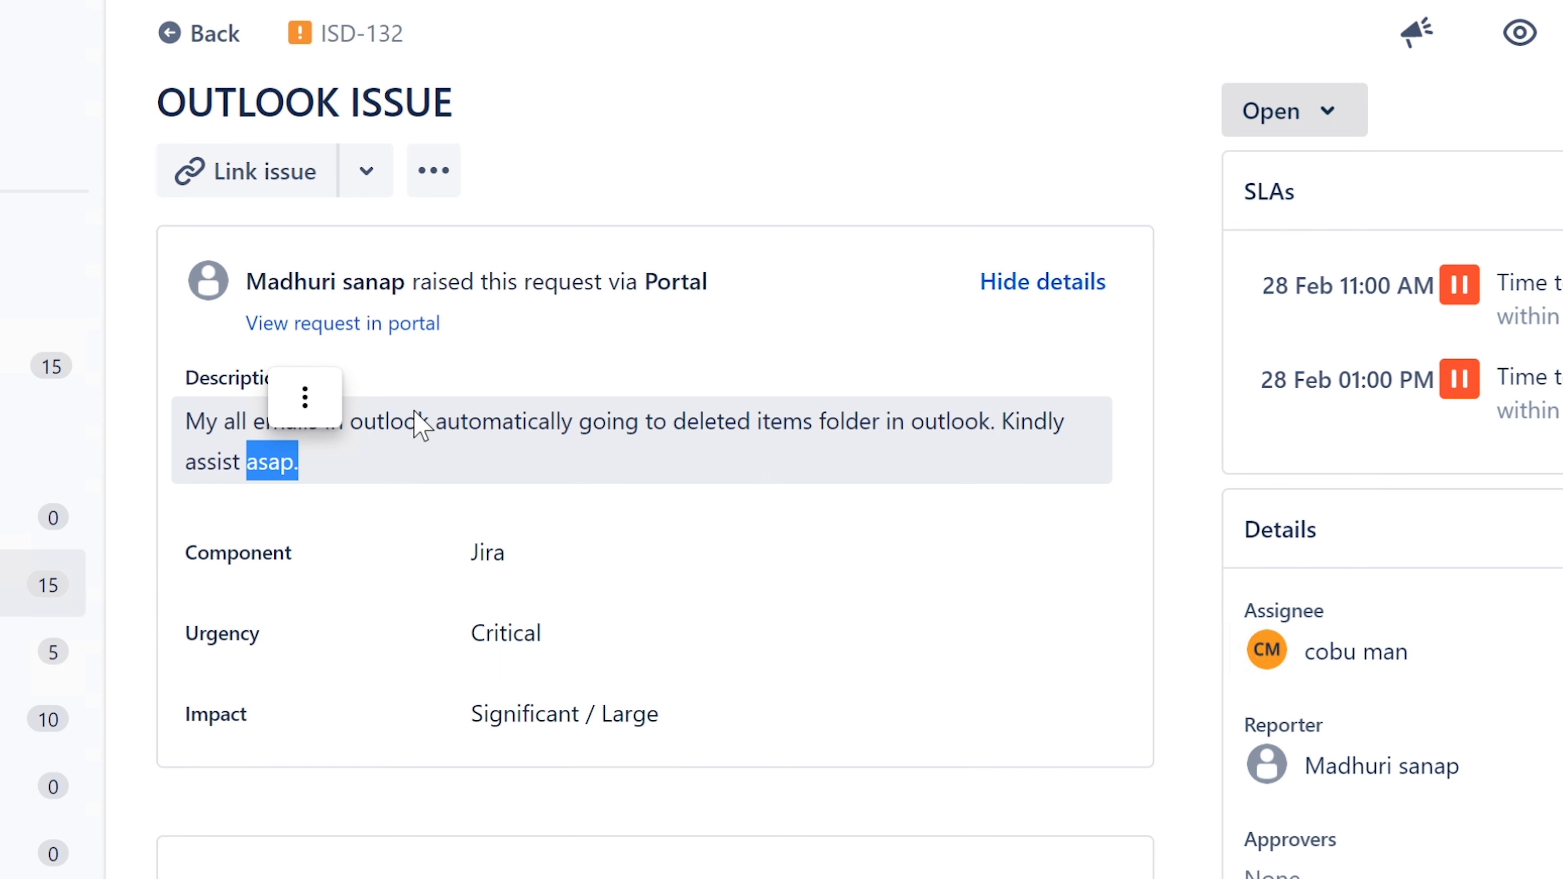
left_click(418, 423)
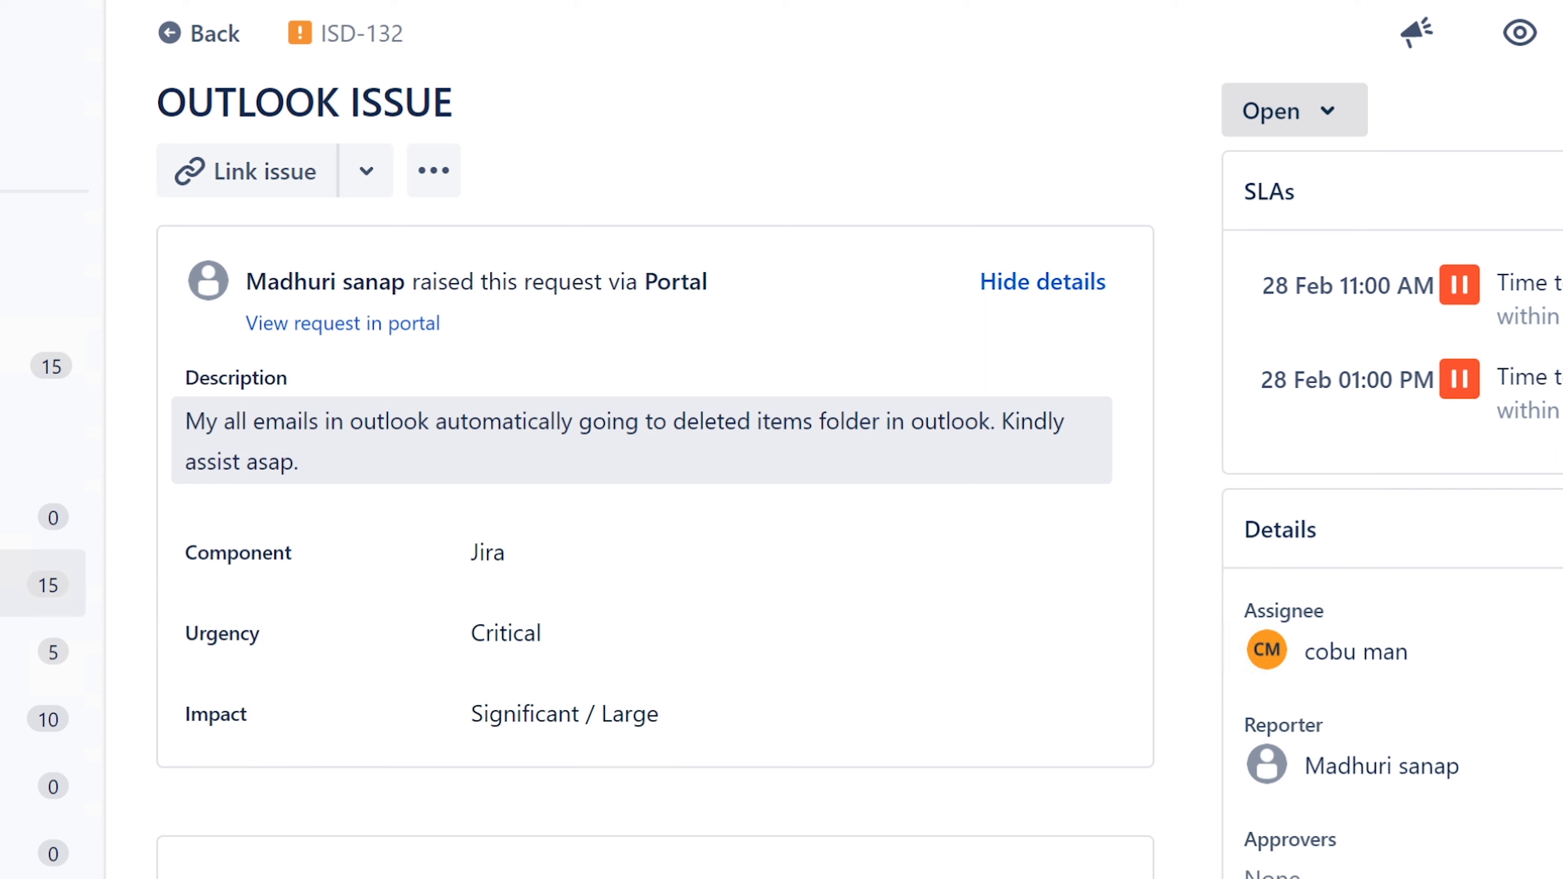
left_click_drag(300, 462, 247, 462)
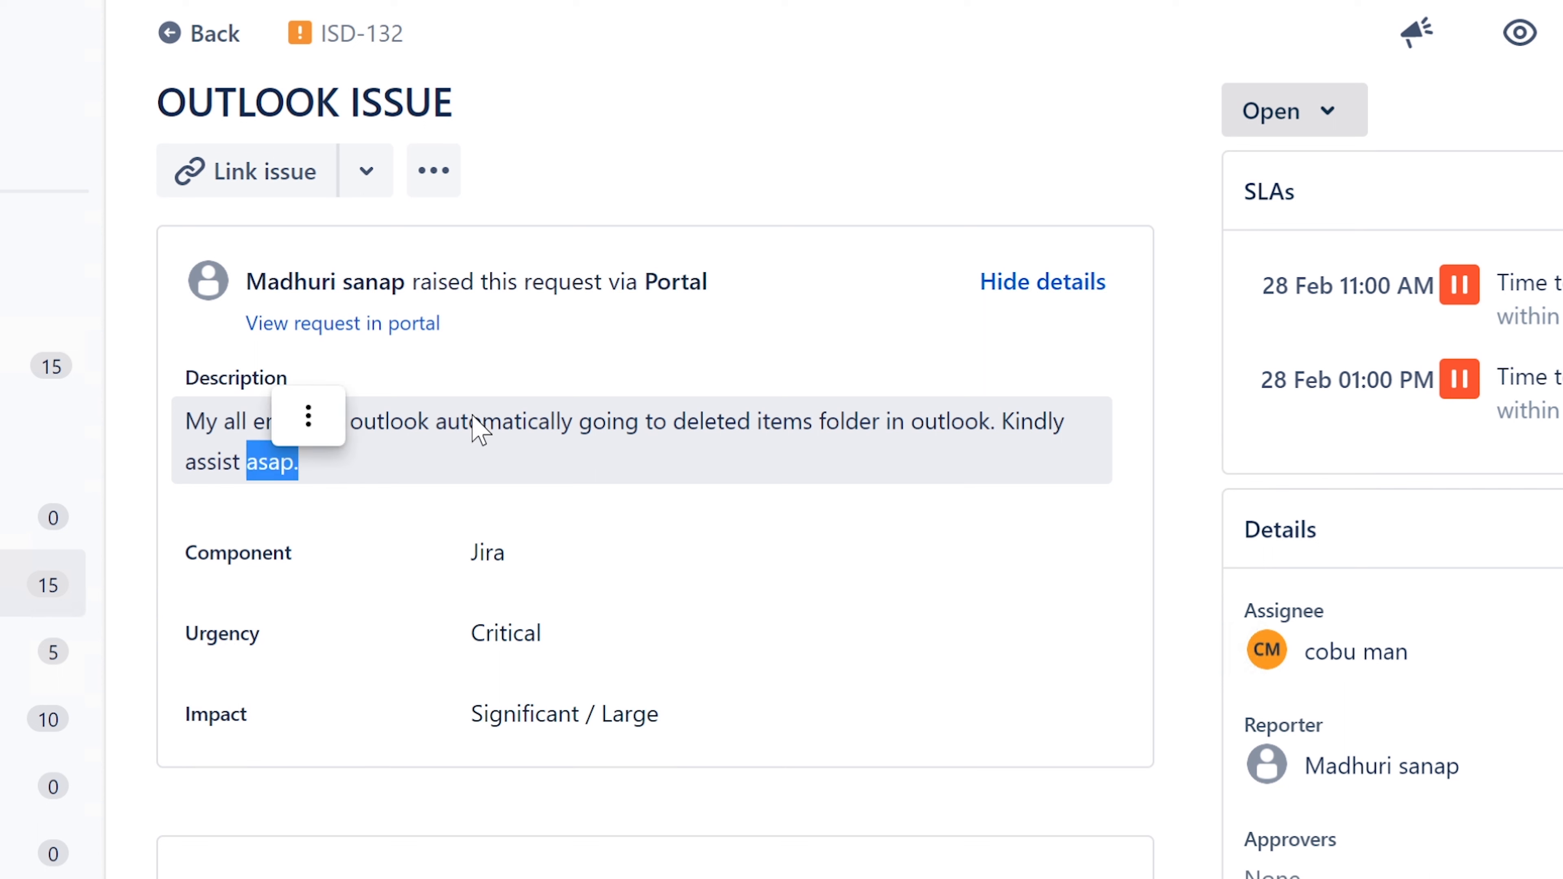
left_click(481, 425)
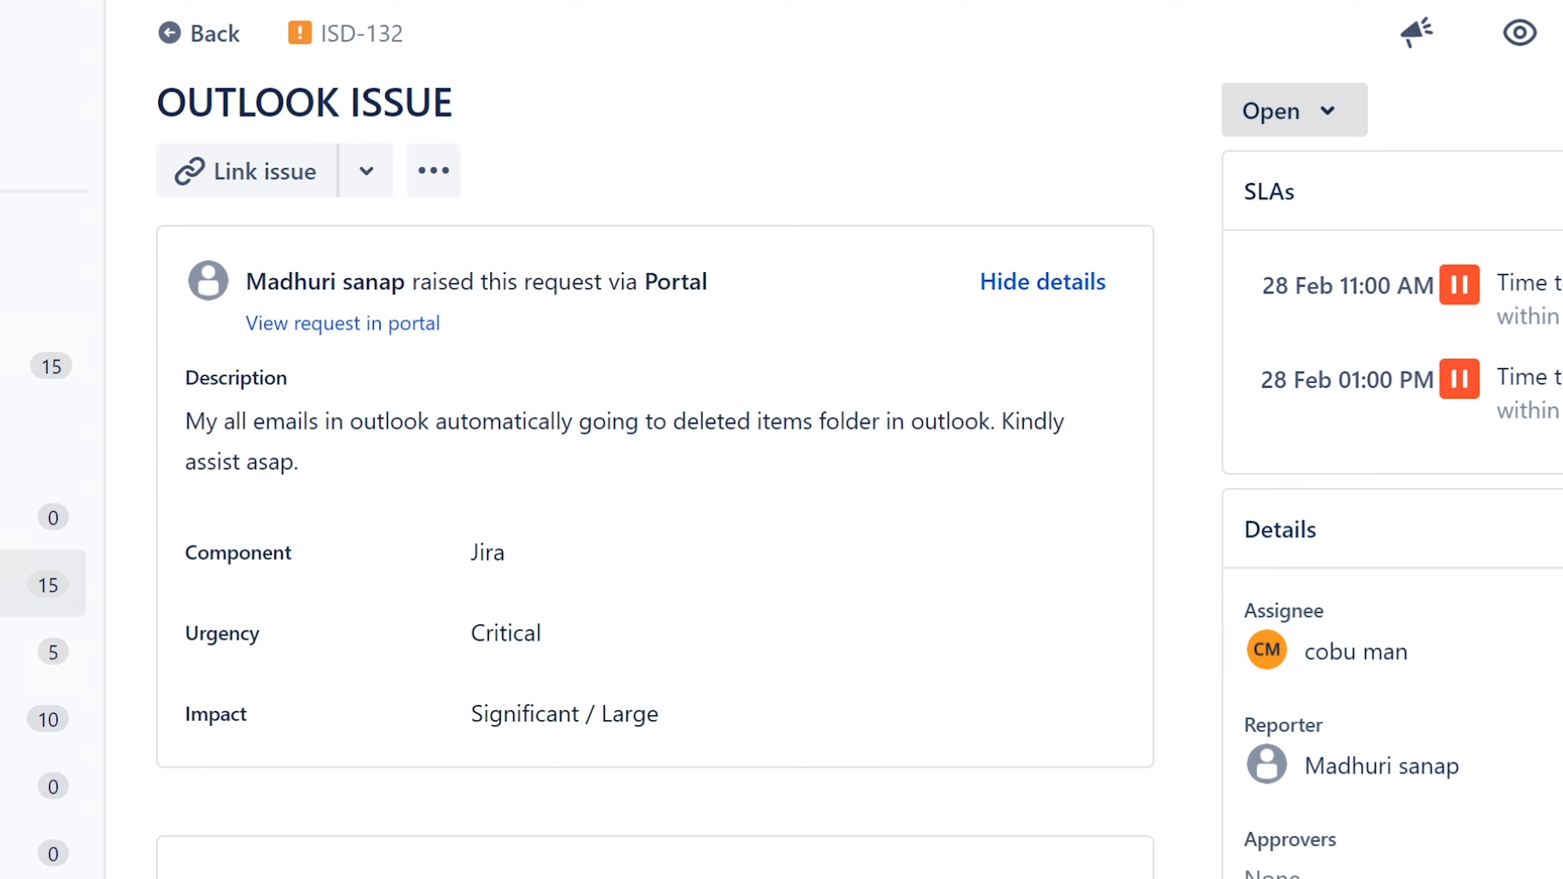
left_click_drag(246, 281, 322, 281)
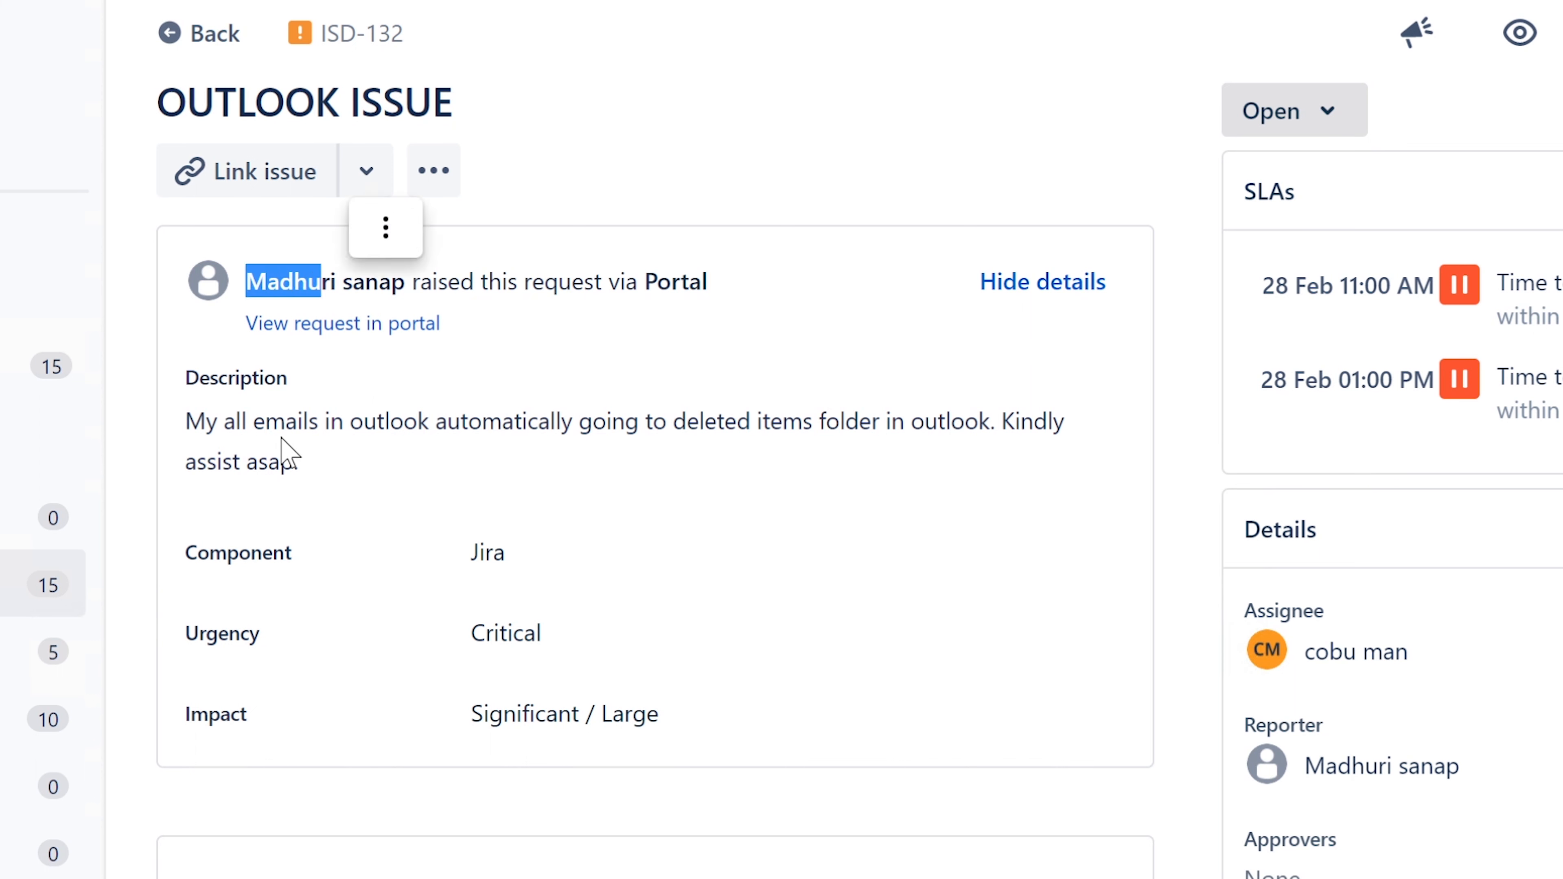
left_click(287, 448)
left_click_drag(206, 421, 979, 422)
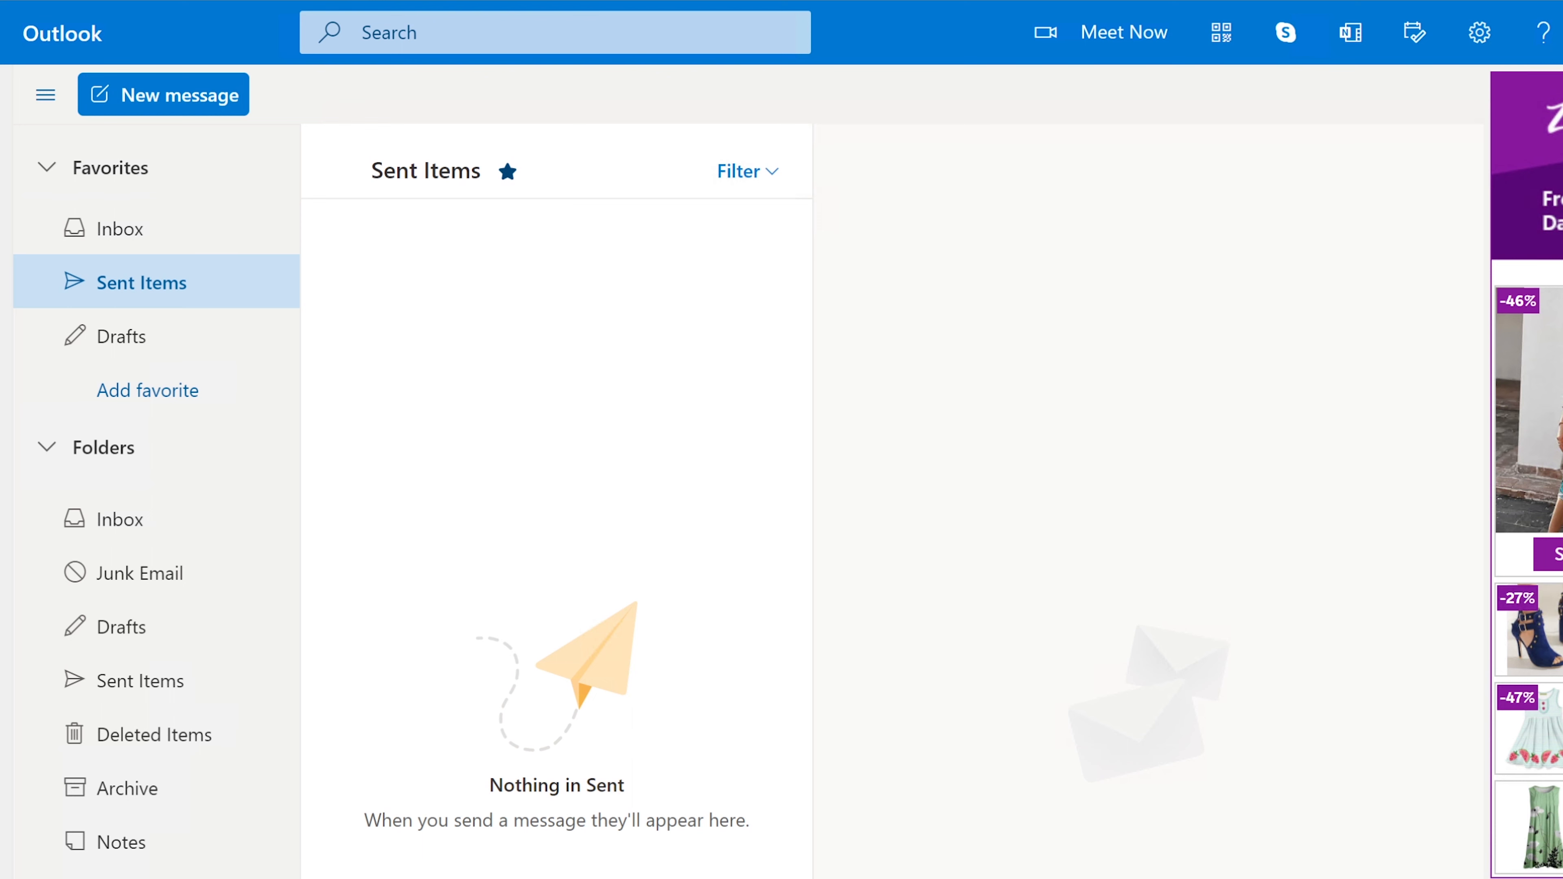
- Switch to Outlook, show the Inbox, and open the Rules page in the full Outlook settings
left_click(172, 240)
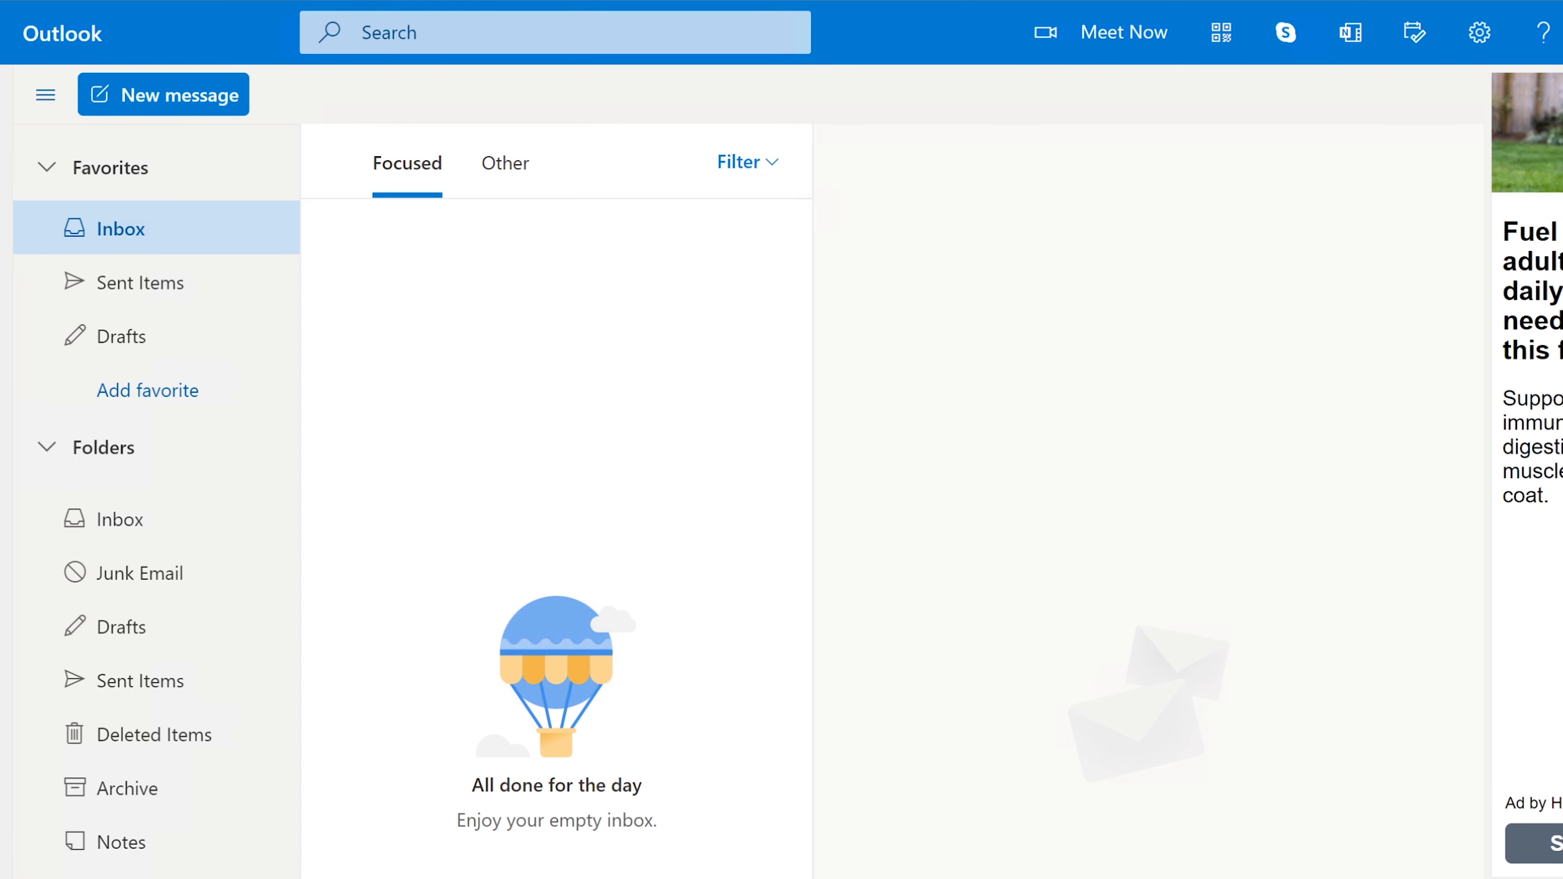
left_click(1560, 32)
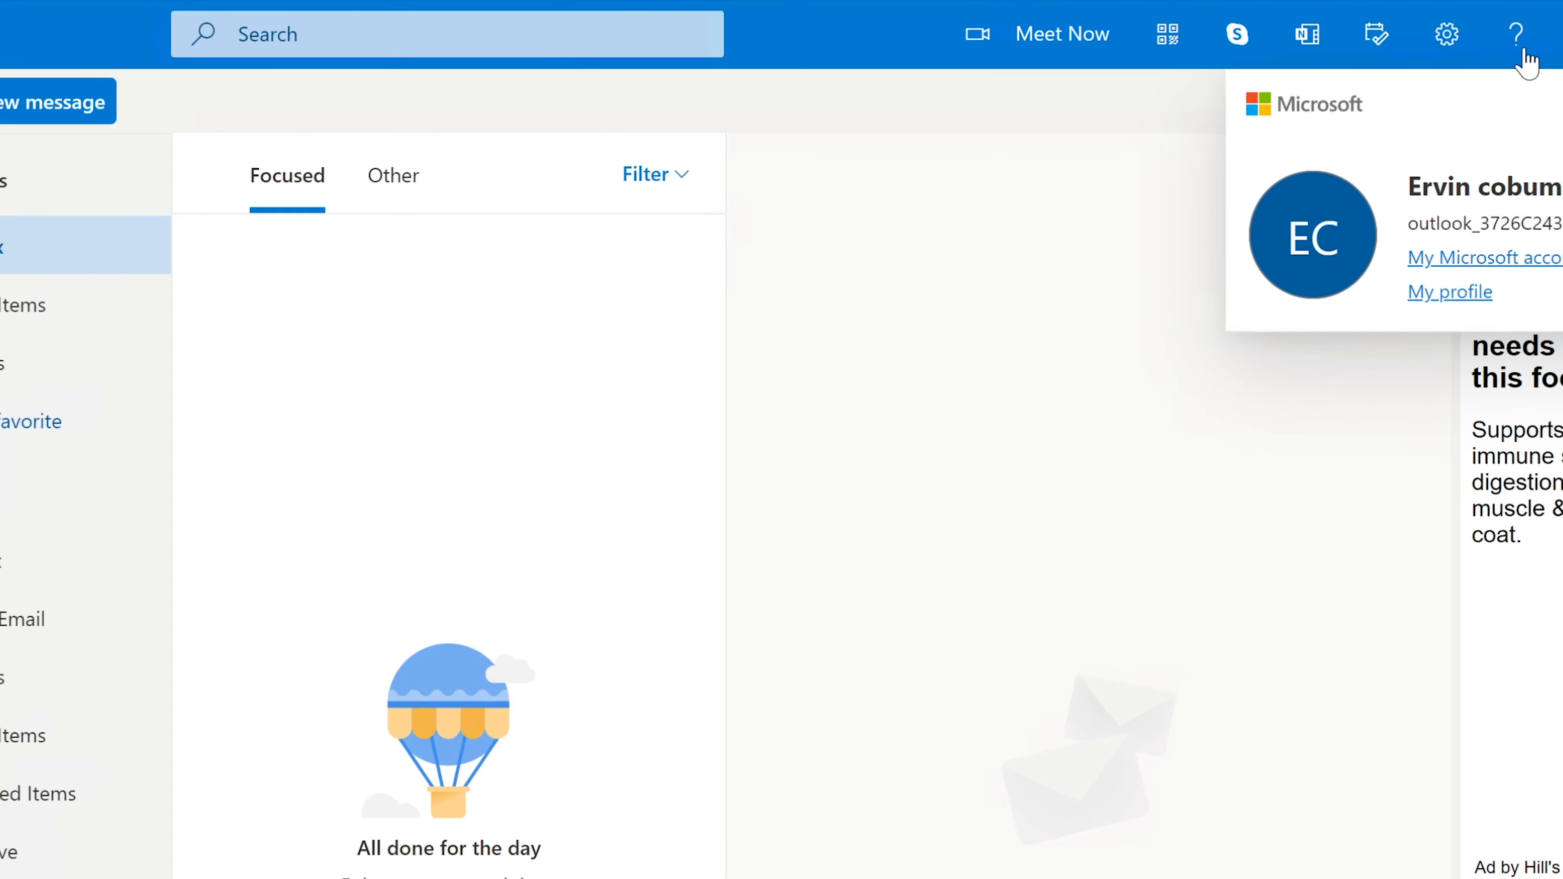
left_click(1396, 40)
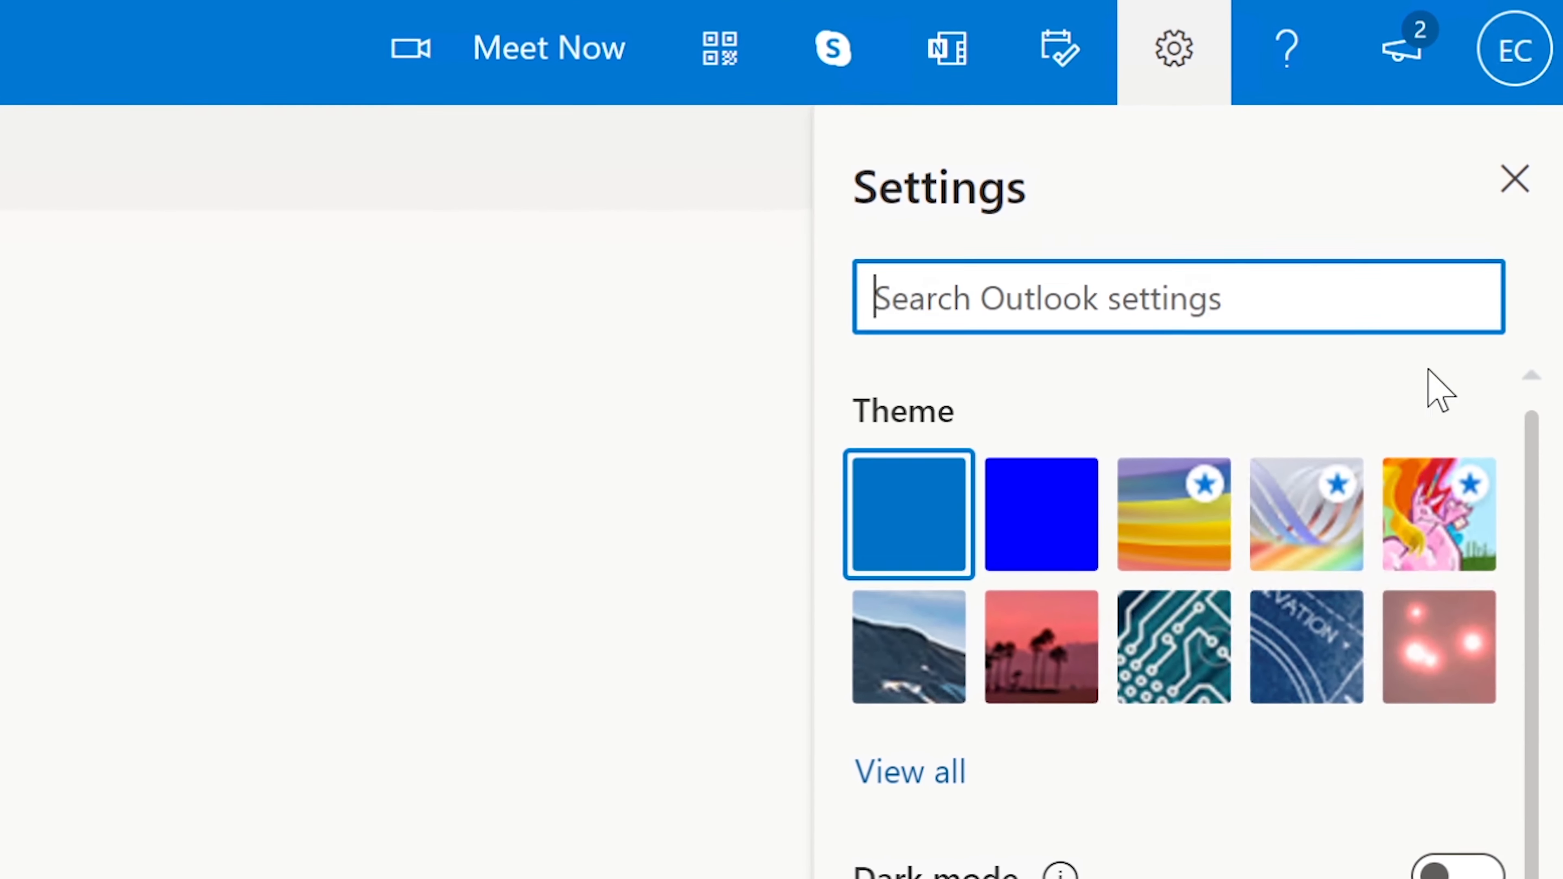
left_click(1542, 474)
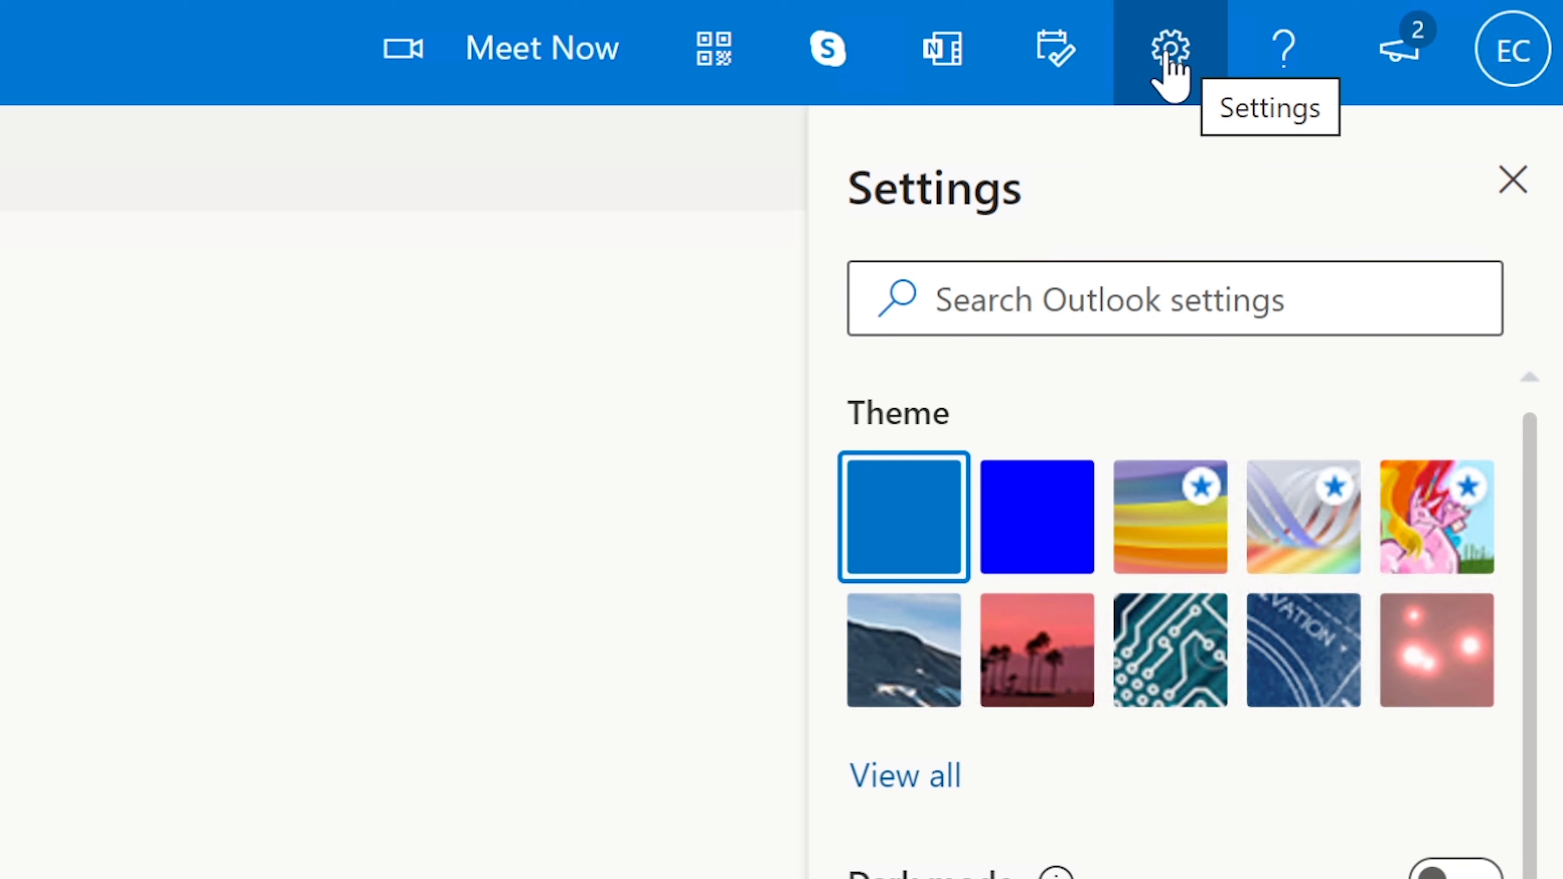
left_click(1183, 58)
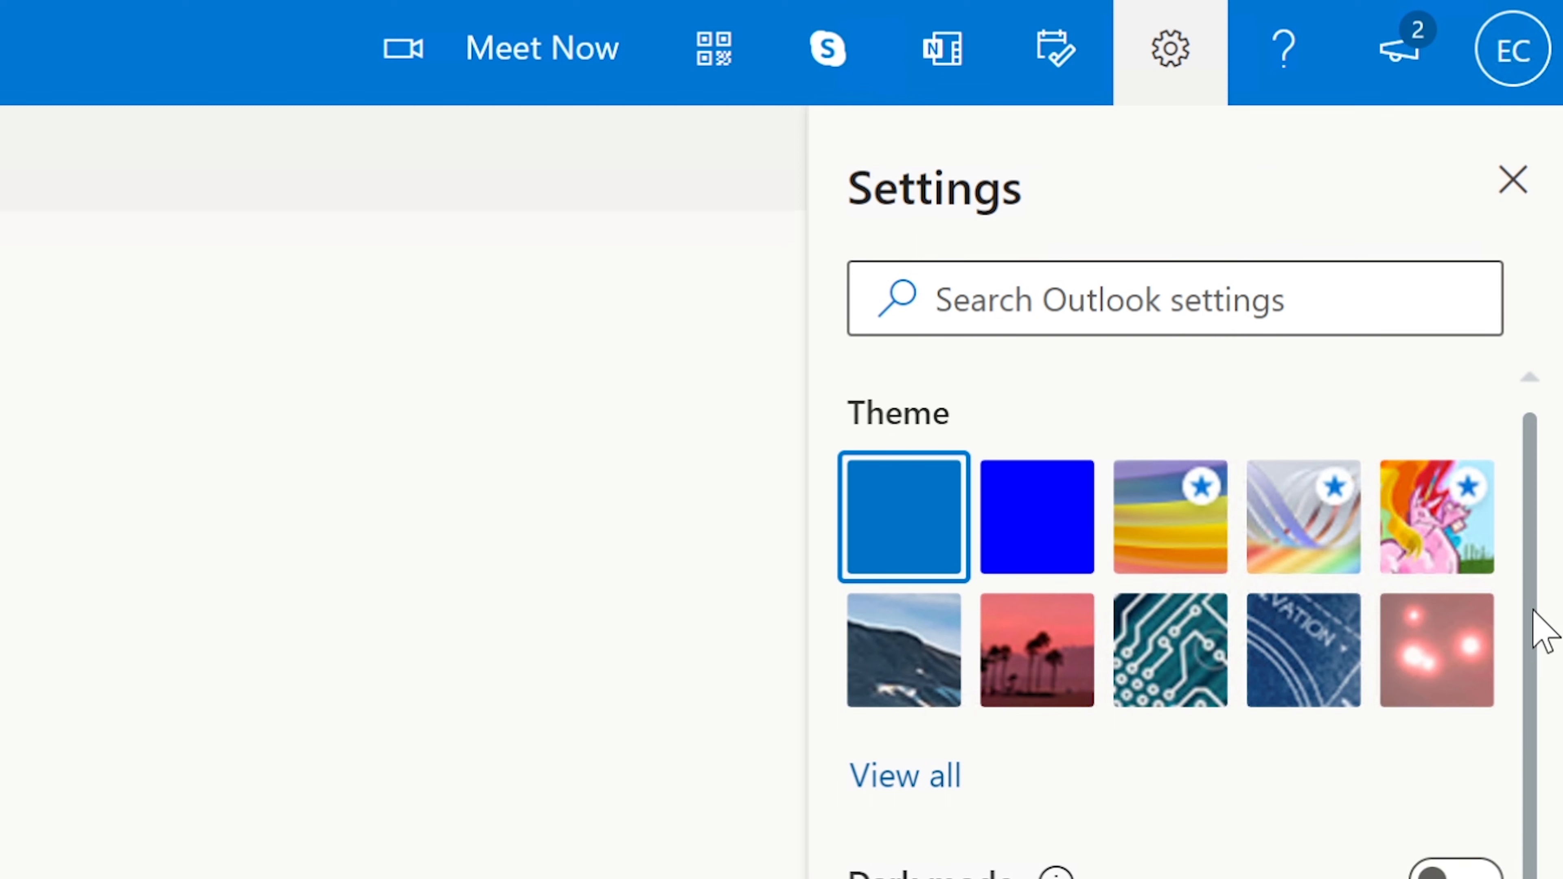
left_click_drag(1539, 639, 1552, 763)
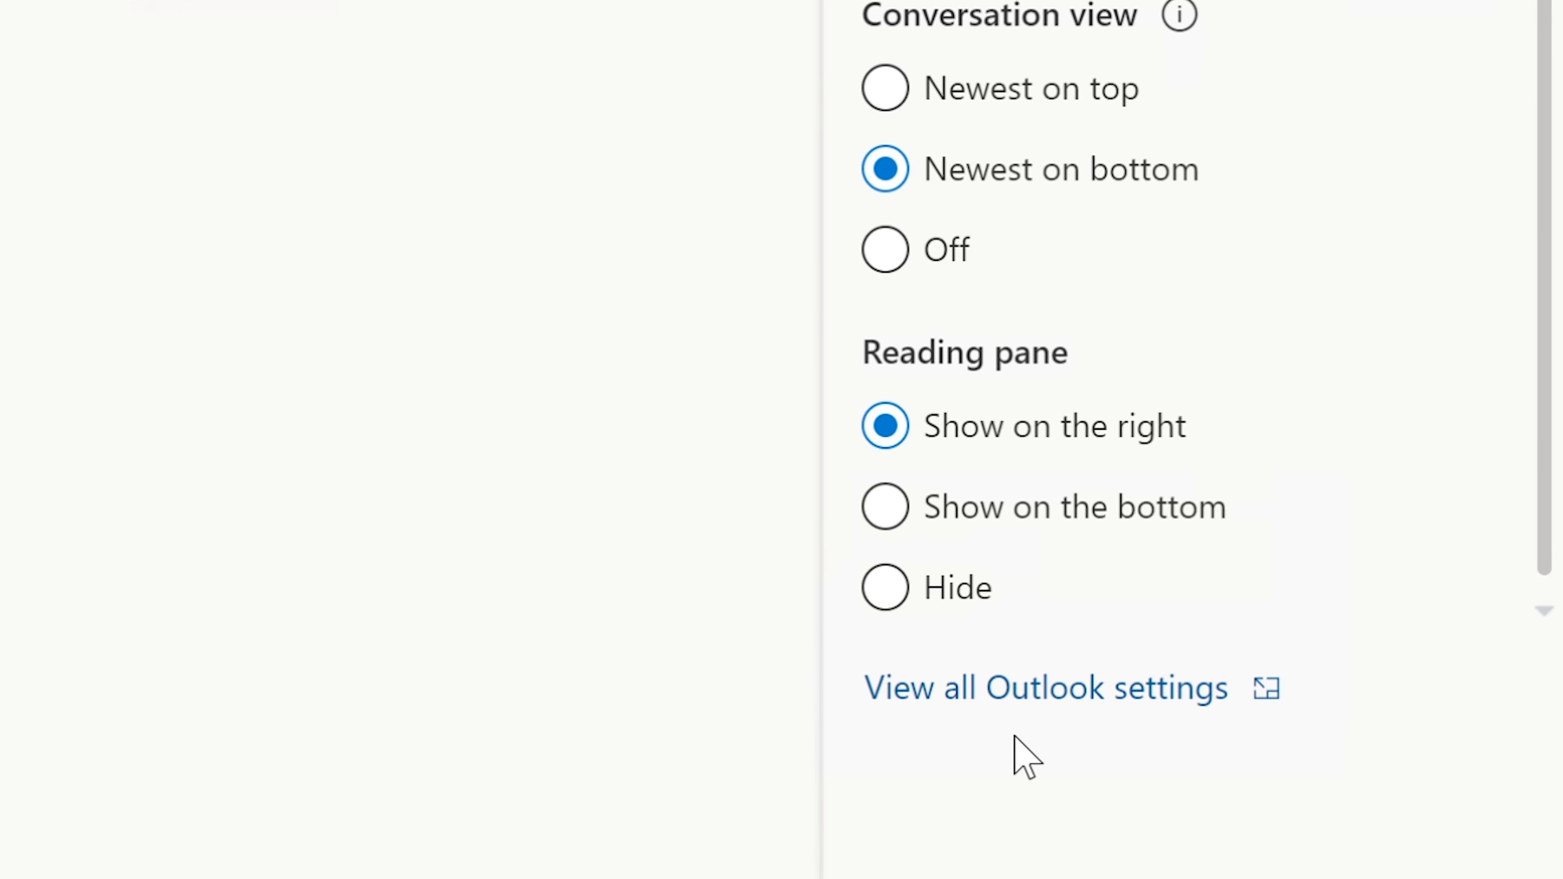
left_click(1059, 687)
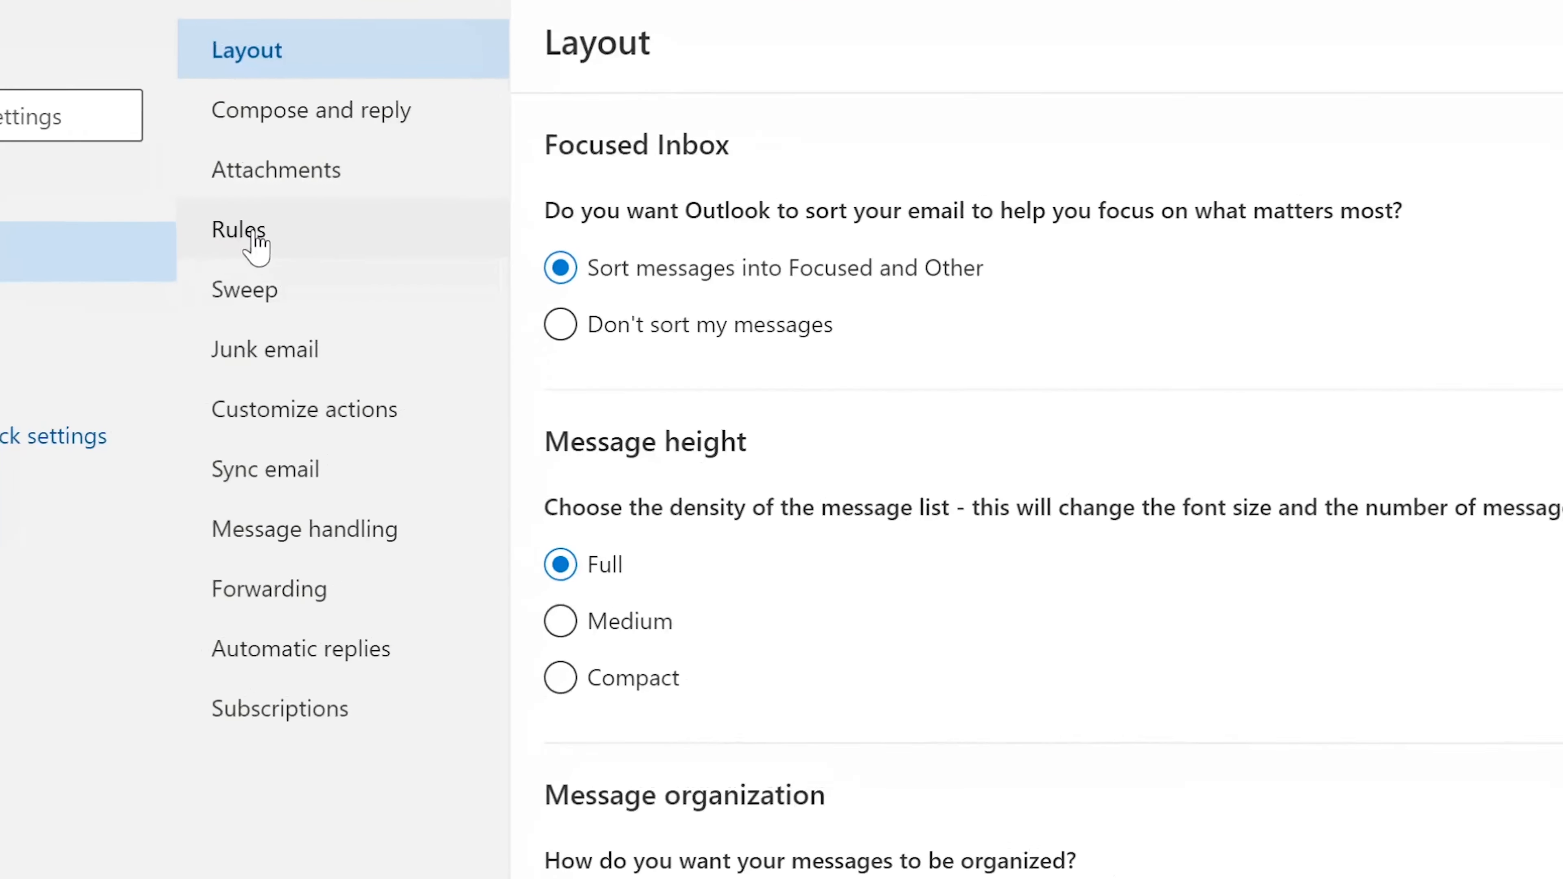
left_click(138, 246)
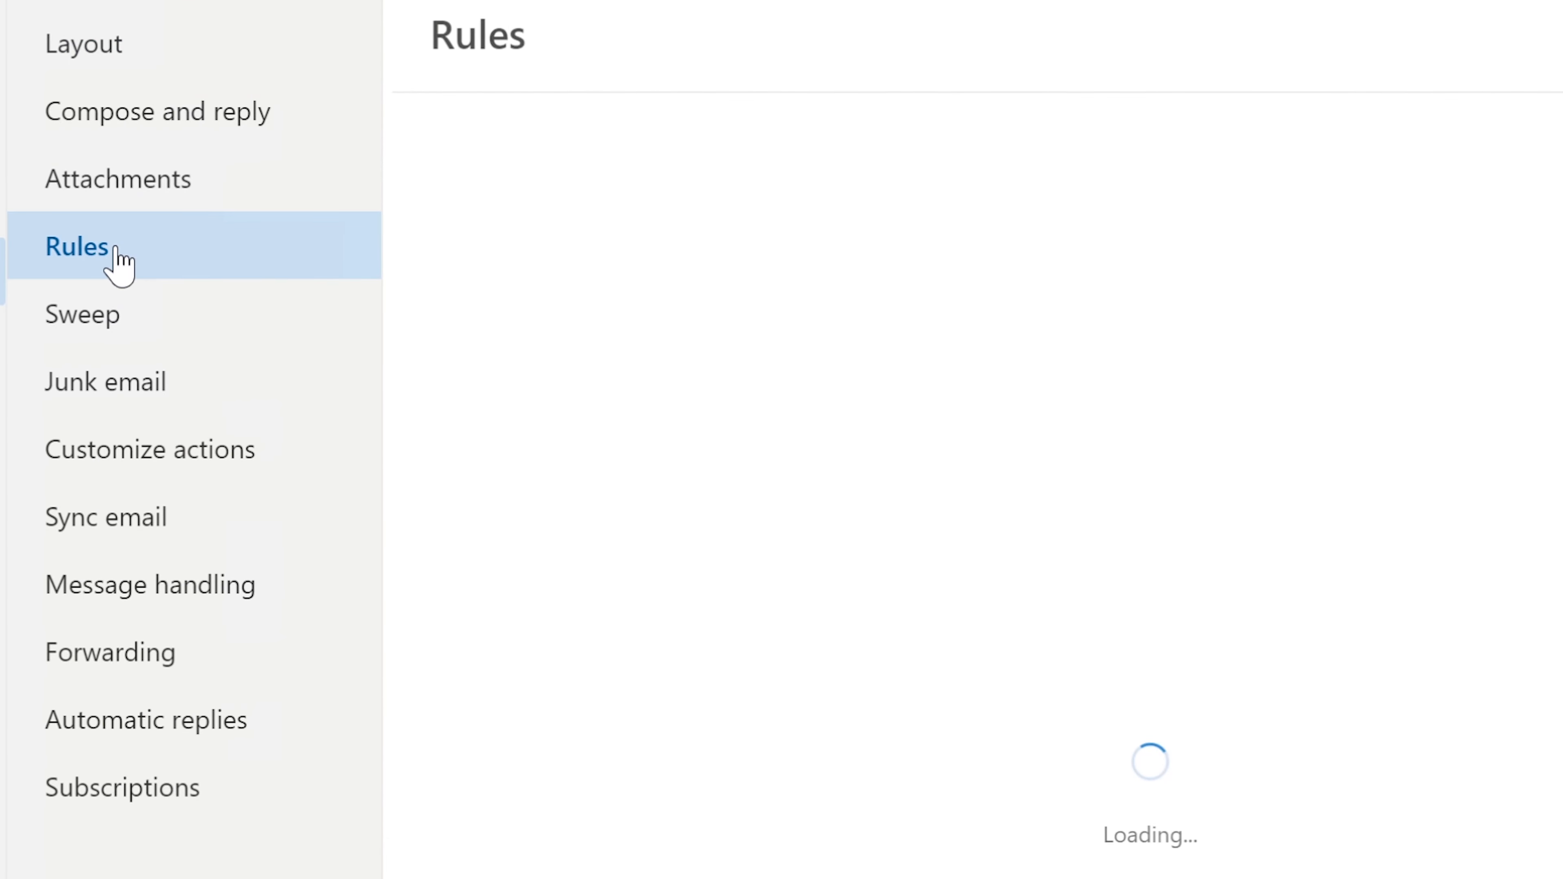
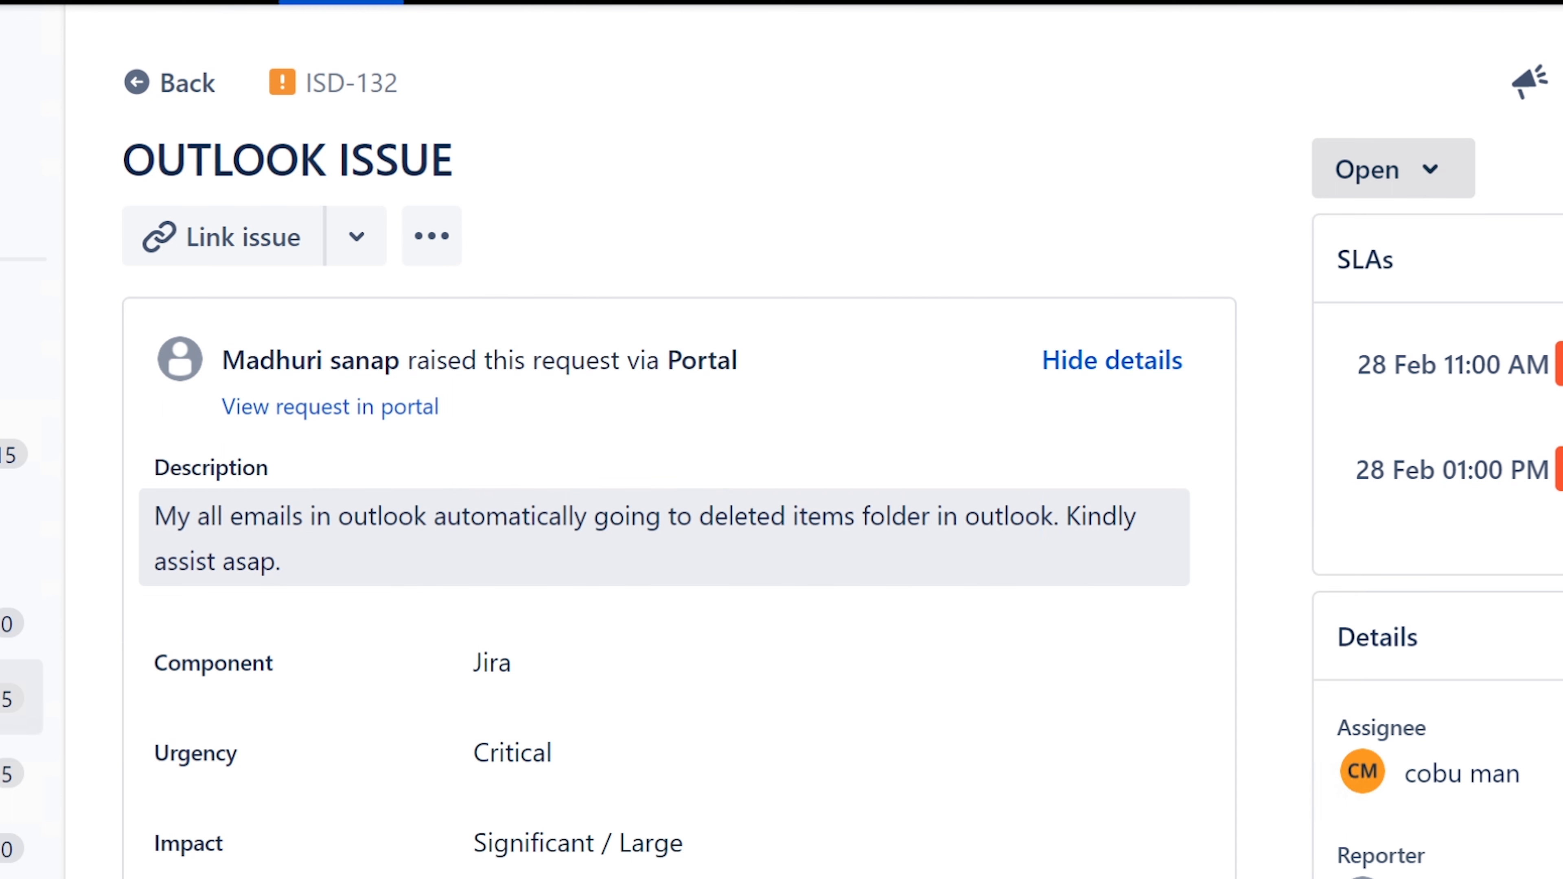
- Check the ticket's description again and name the new Outlook rule "Delete All"
left_click_drag(216, 516, 1009, 516)
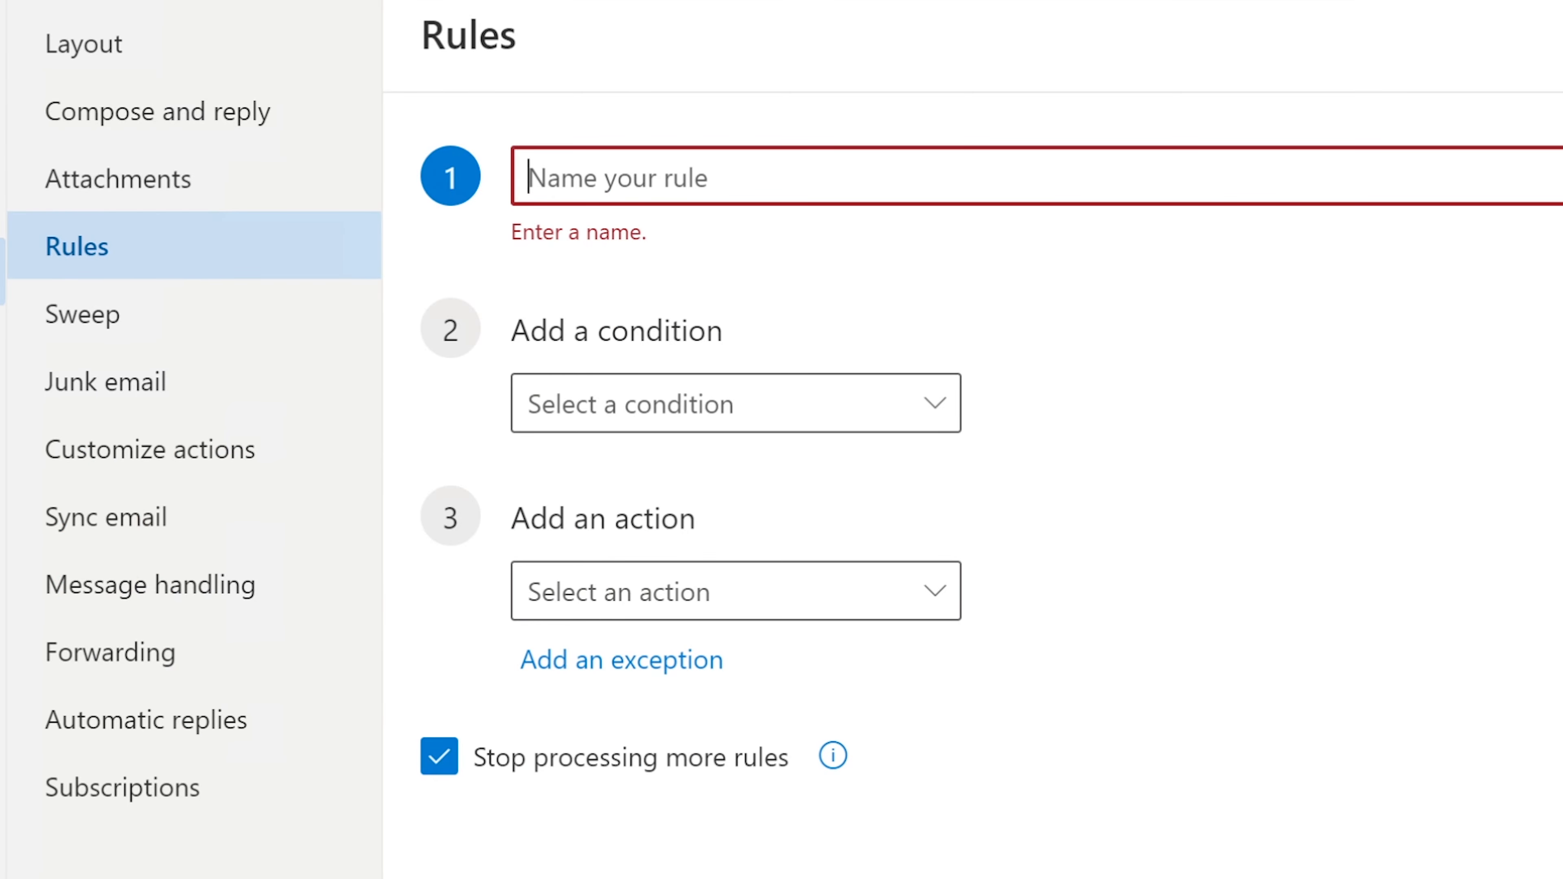
type("De")
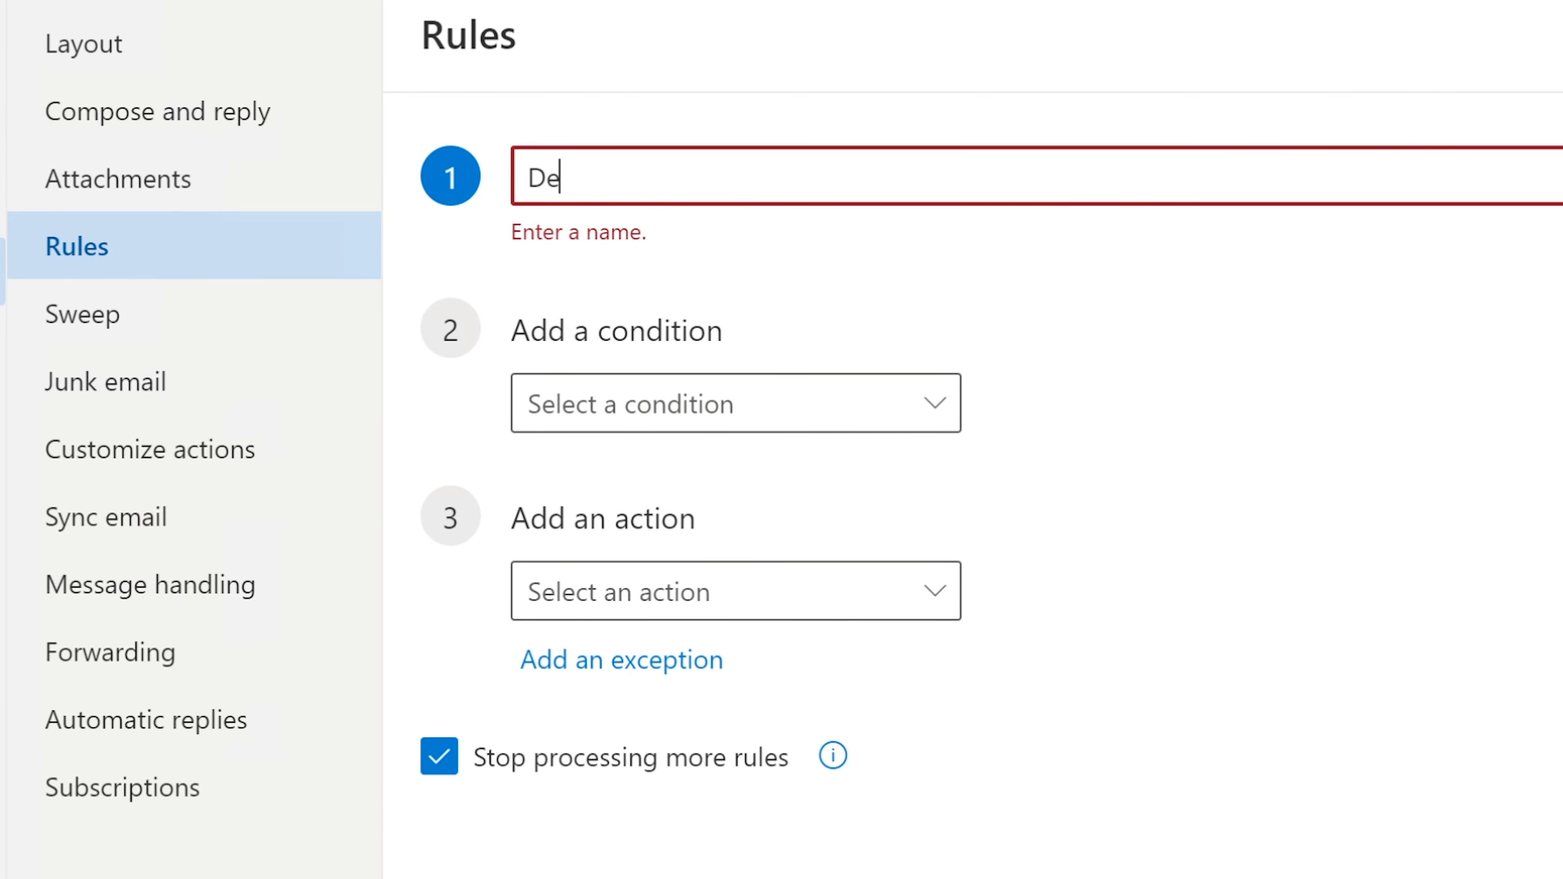
type("lete All")
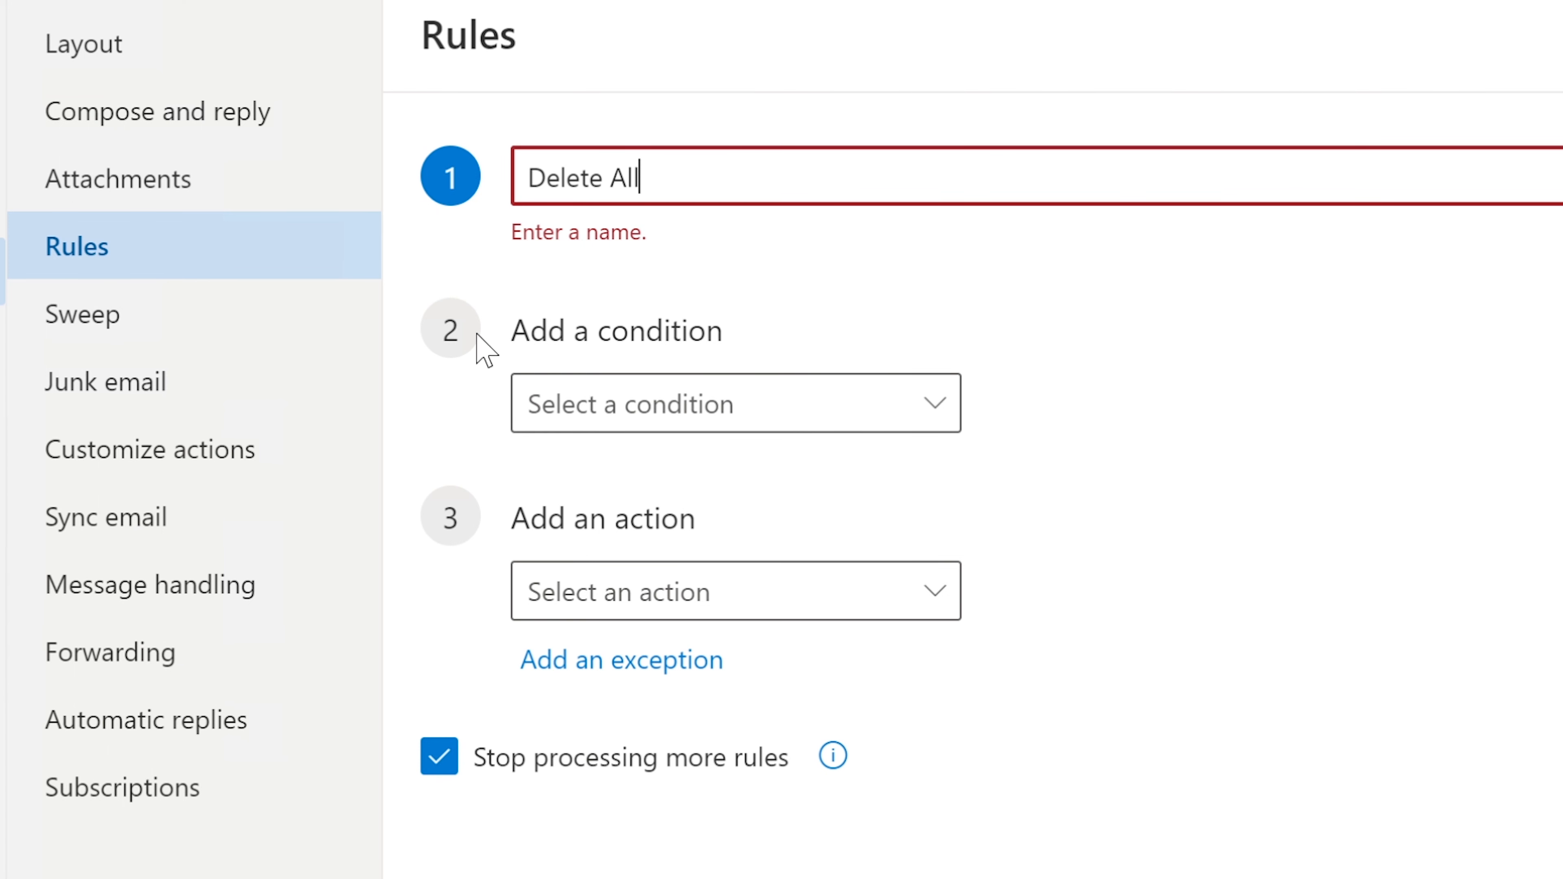
- Set the rule's condition to "Apply to all messages"
left_click(870, 422)
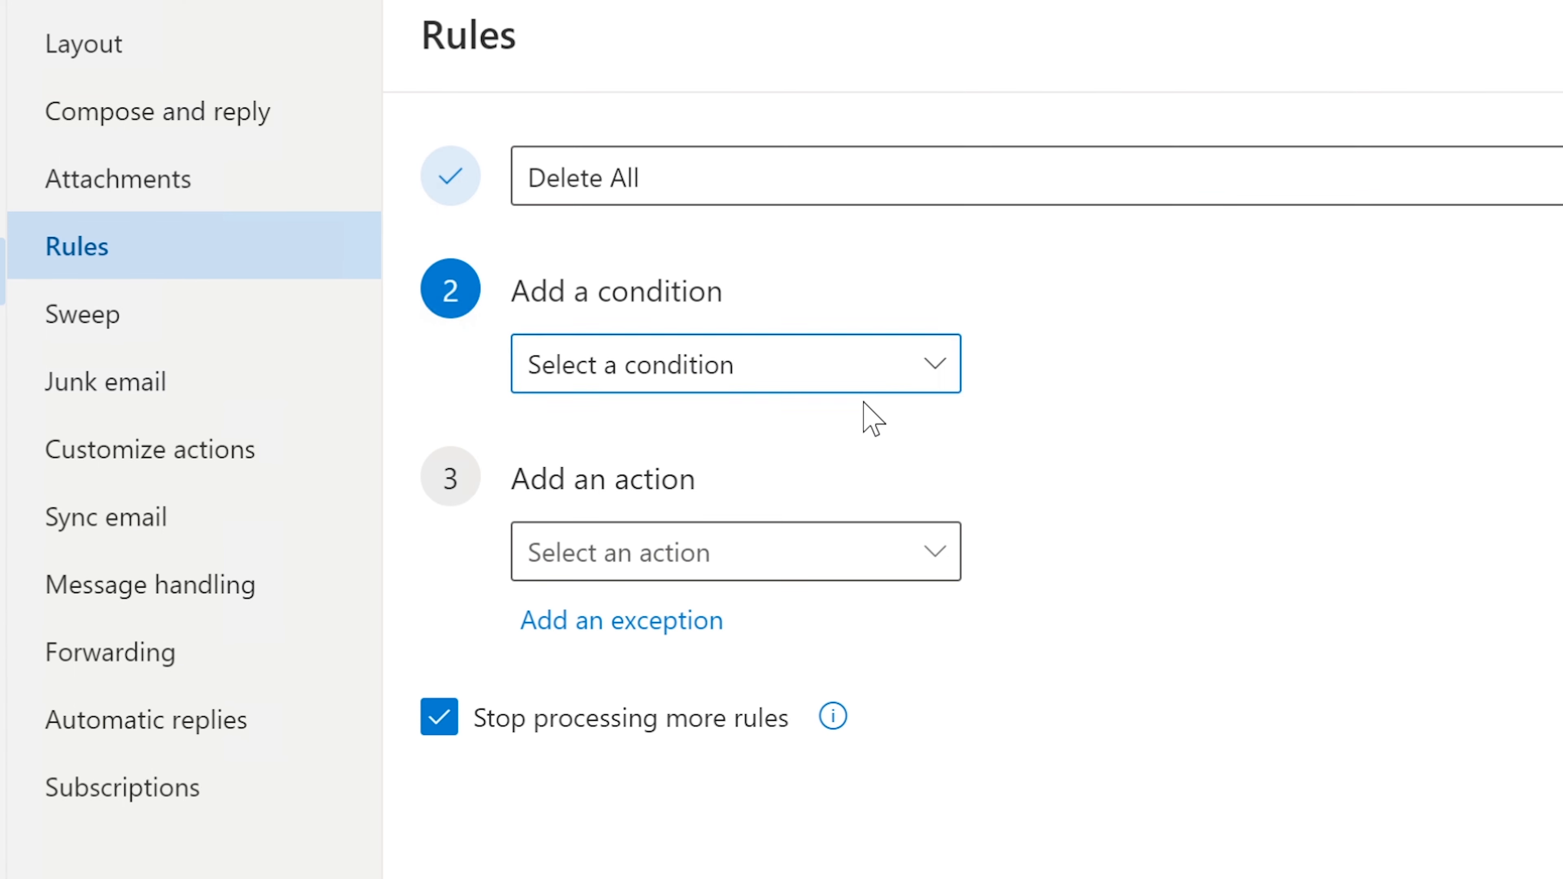
left_click(865, 363)
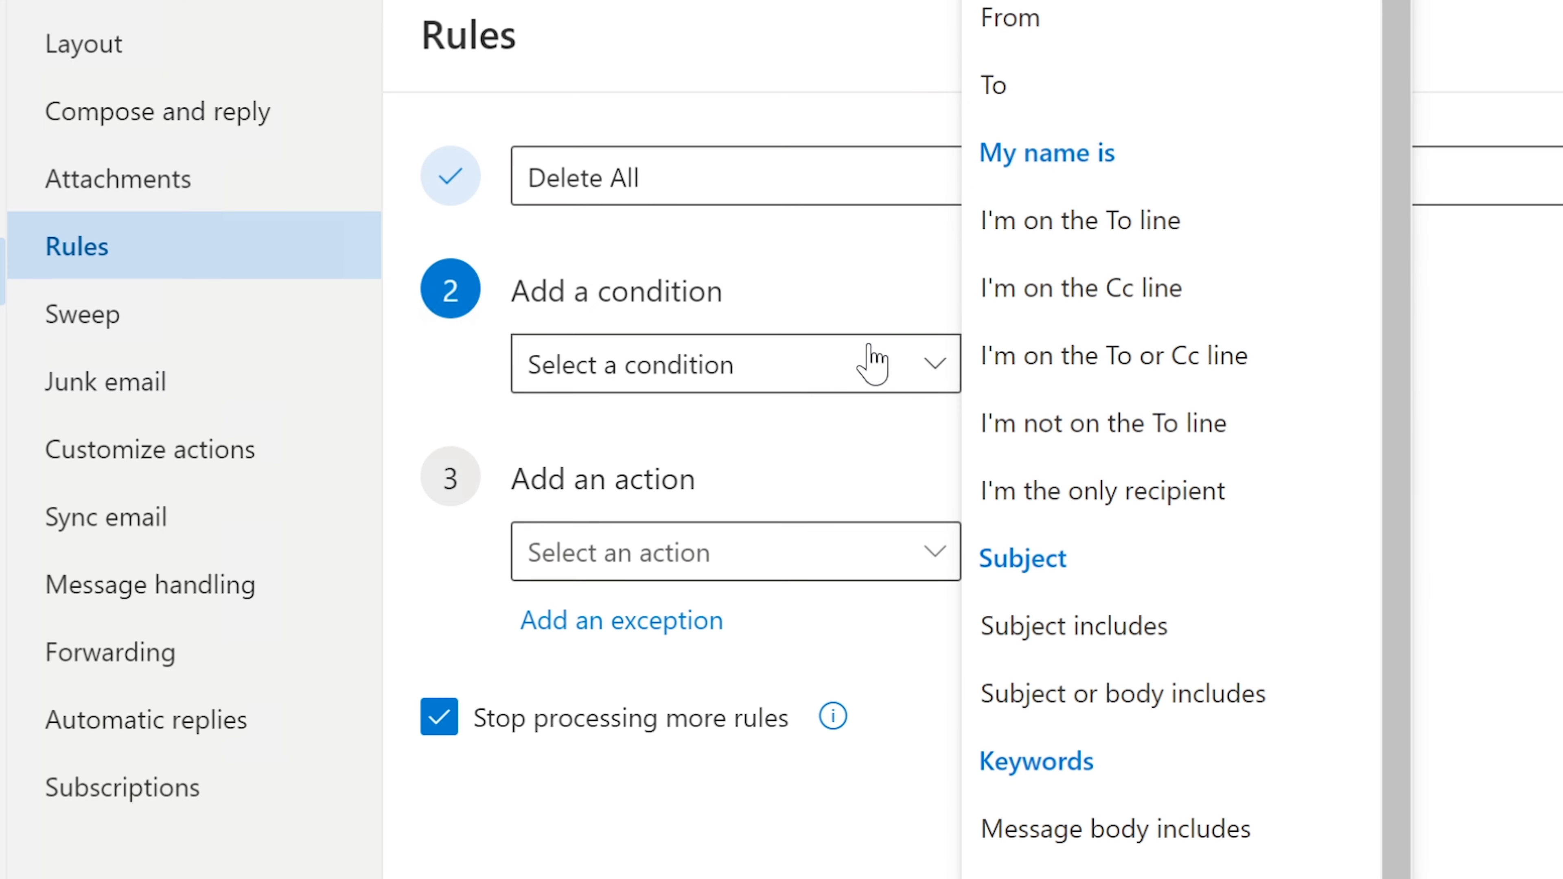
scroll(1072, 35, "down", 5)
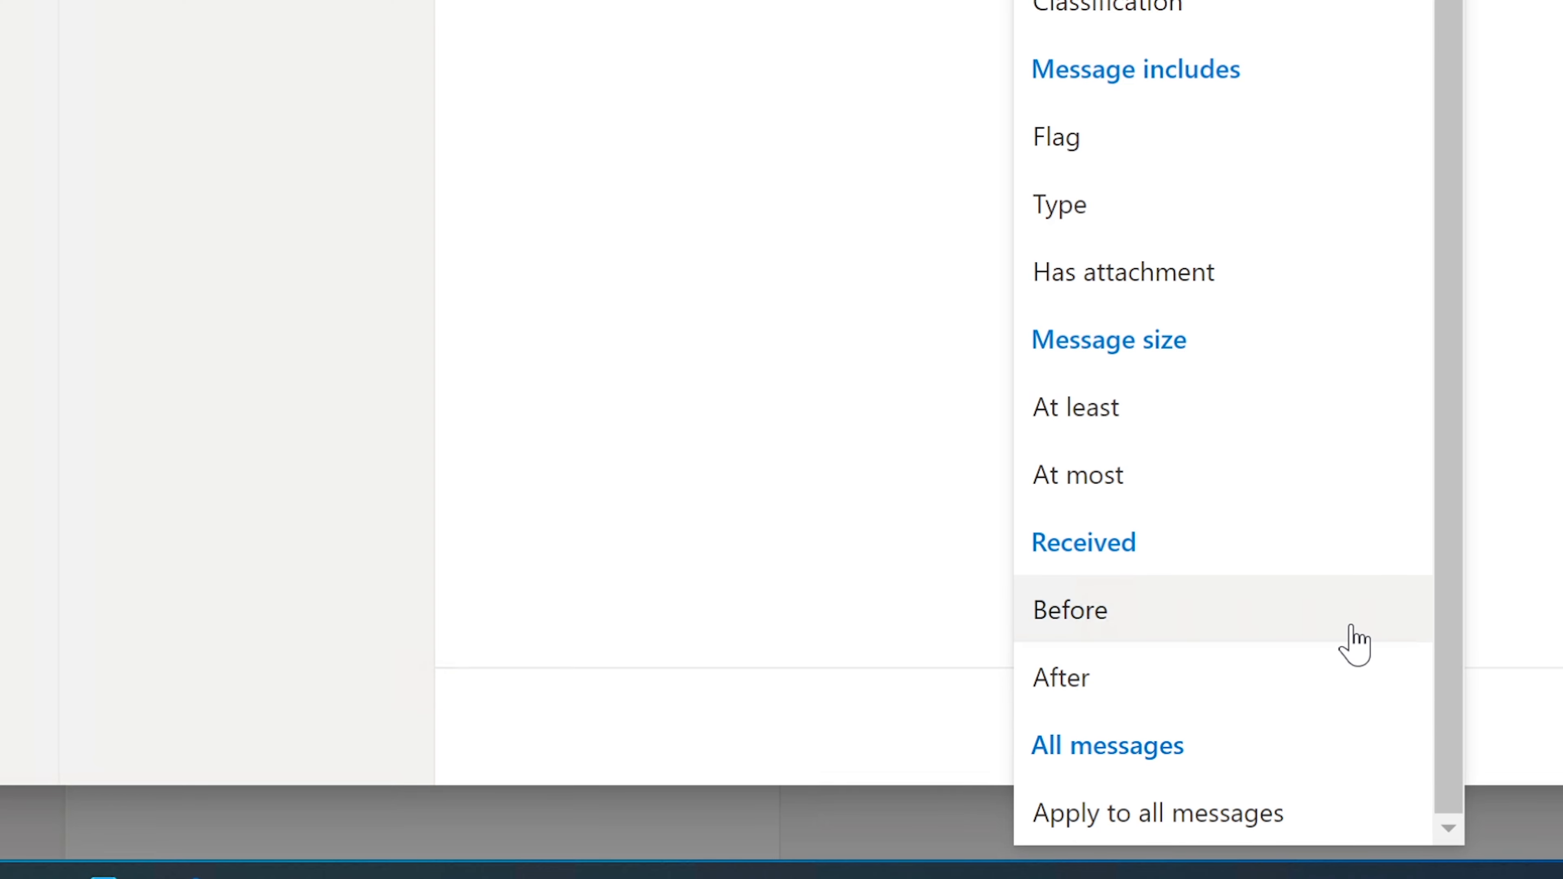
left_click_drag(1442, 249, 1423, 505)
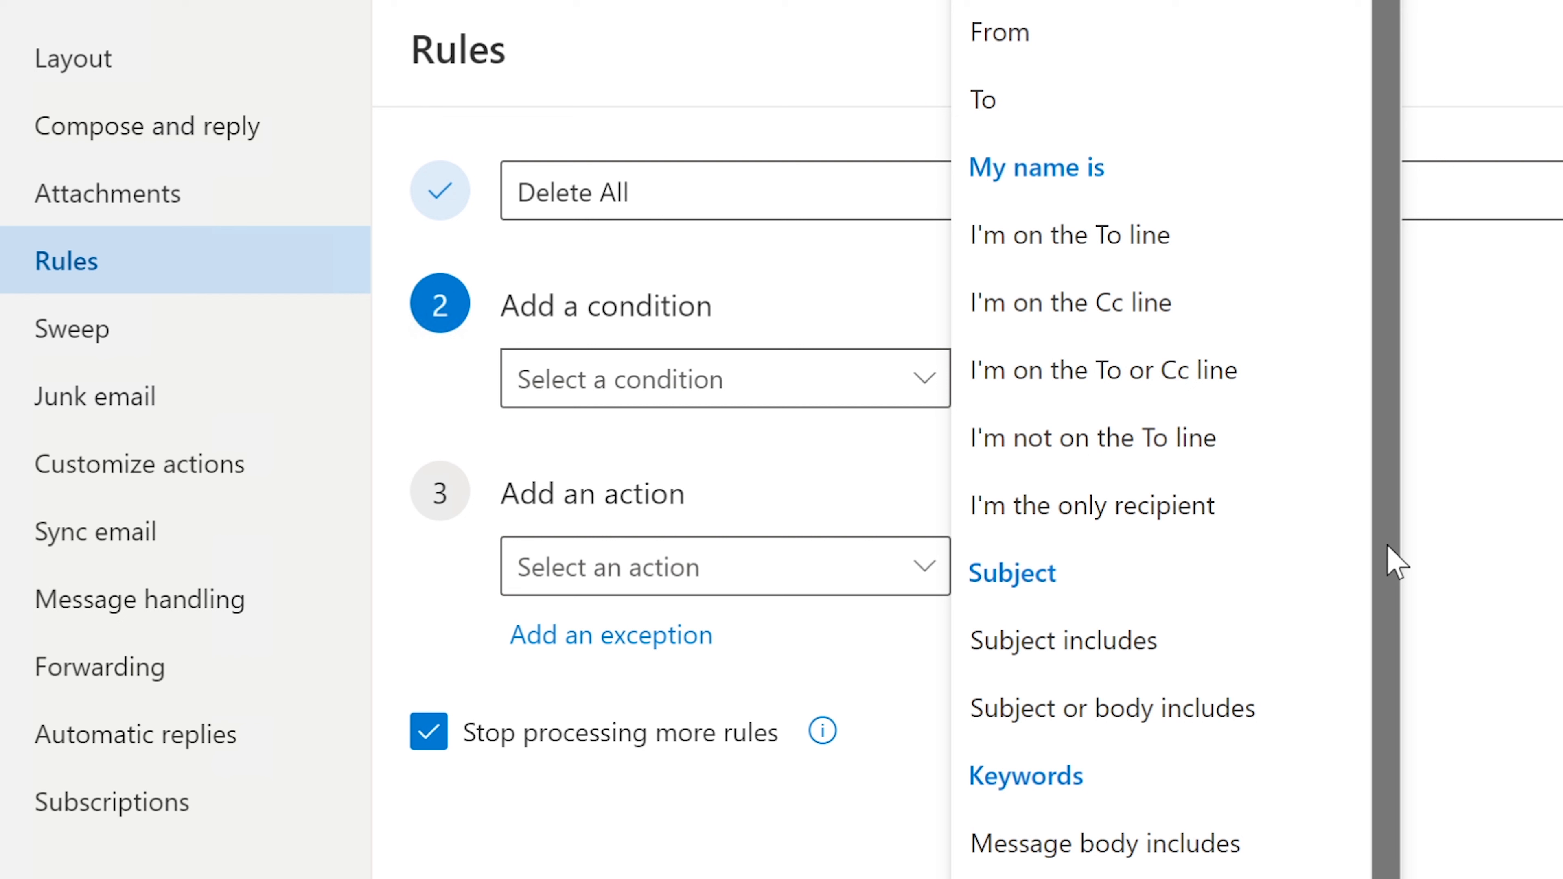
left_click_drag(1386, 544, 1390, 678)
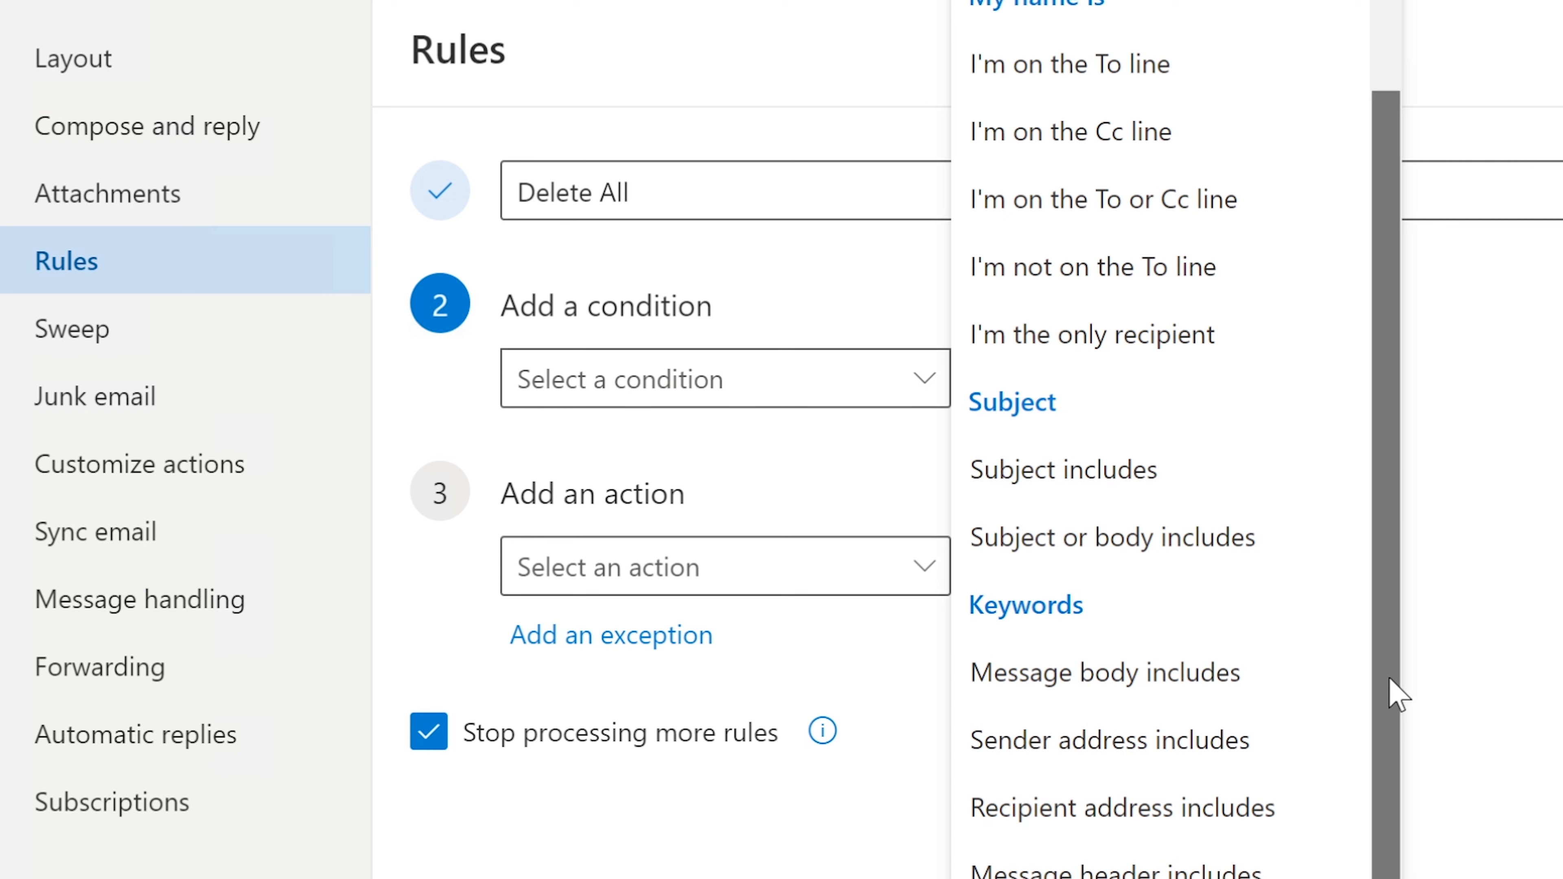
left_click_drag(1389, 678, 1388, 878)
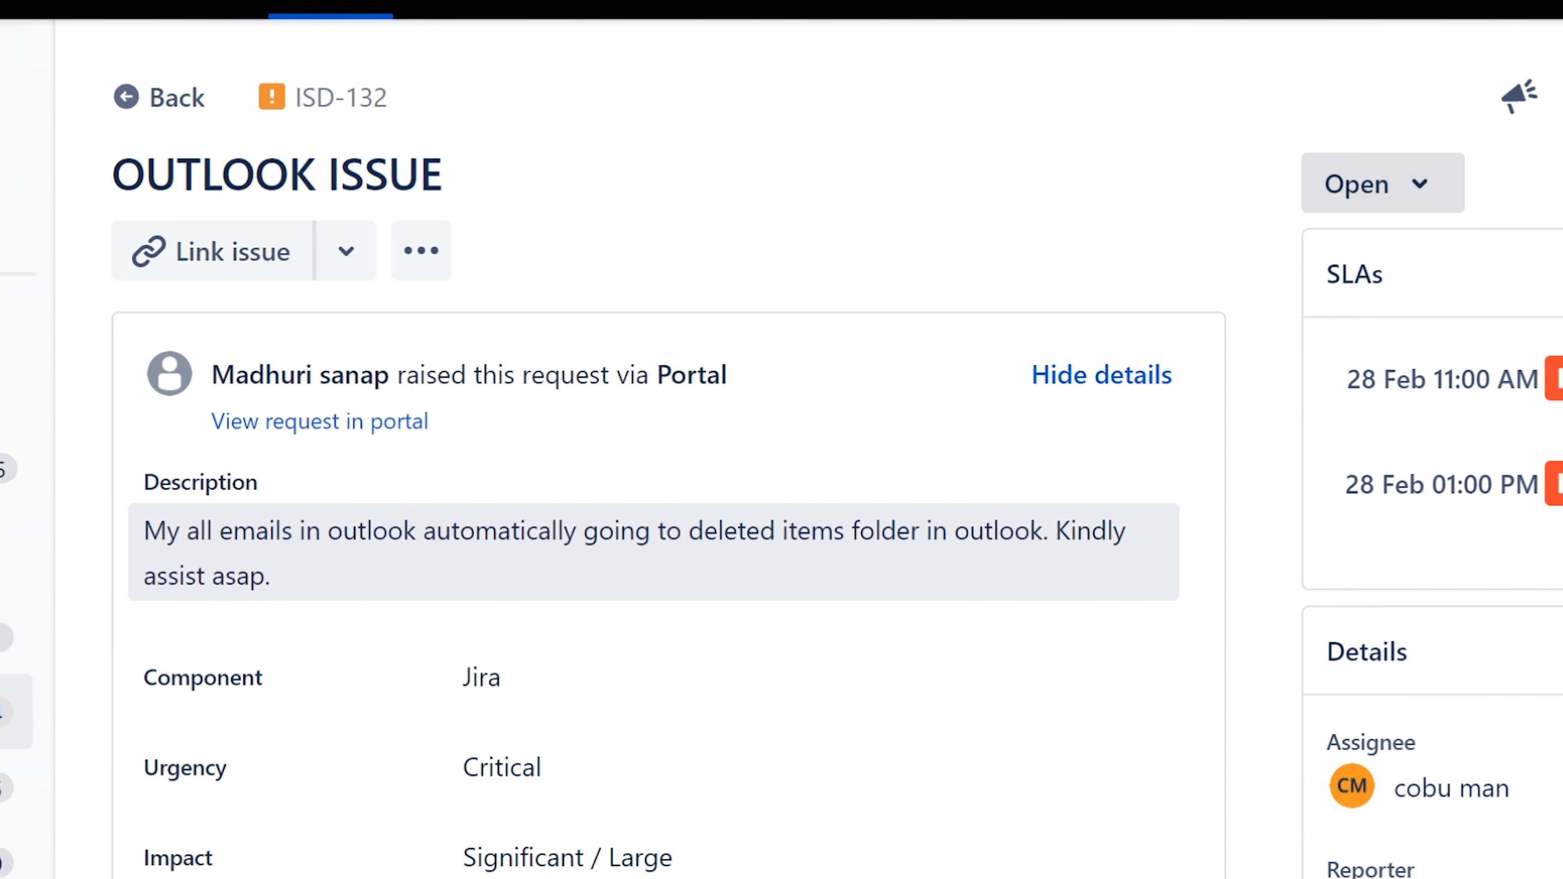
- Set the rule's action to Delete and save the rule
left_click_drag(186, 530, 1071, 530)
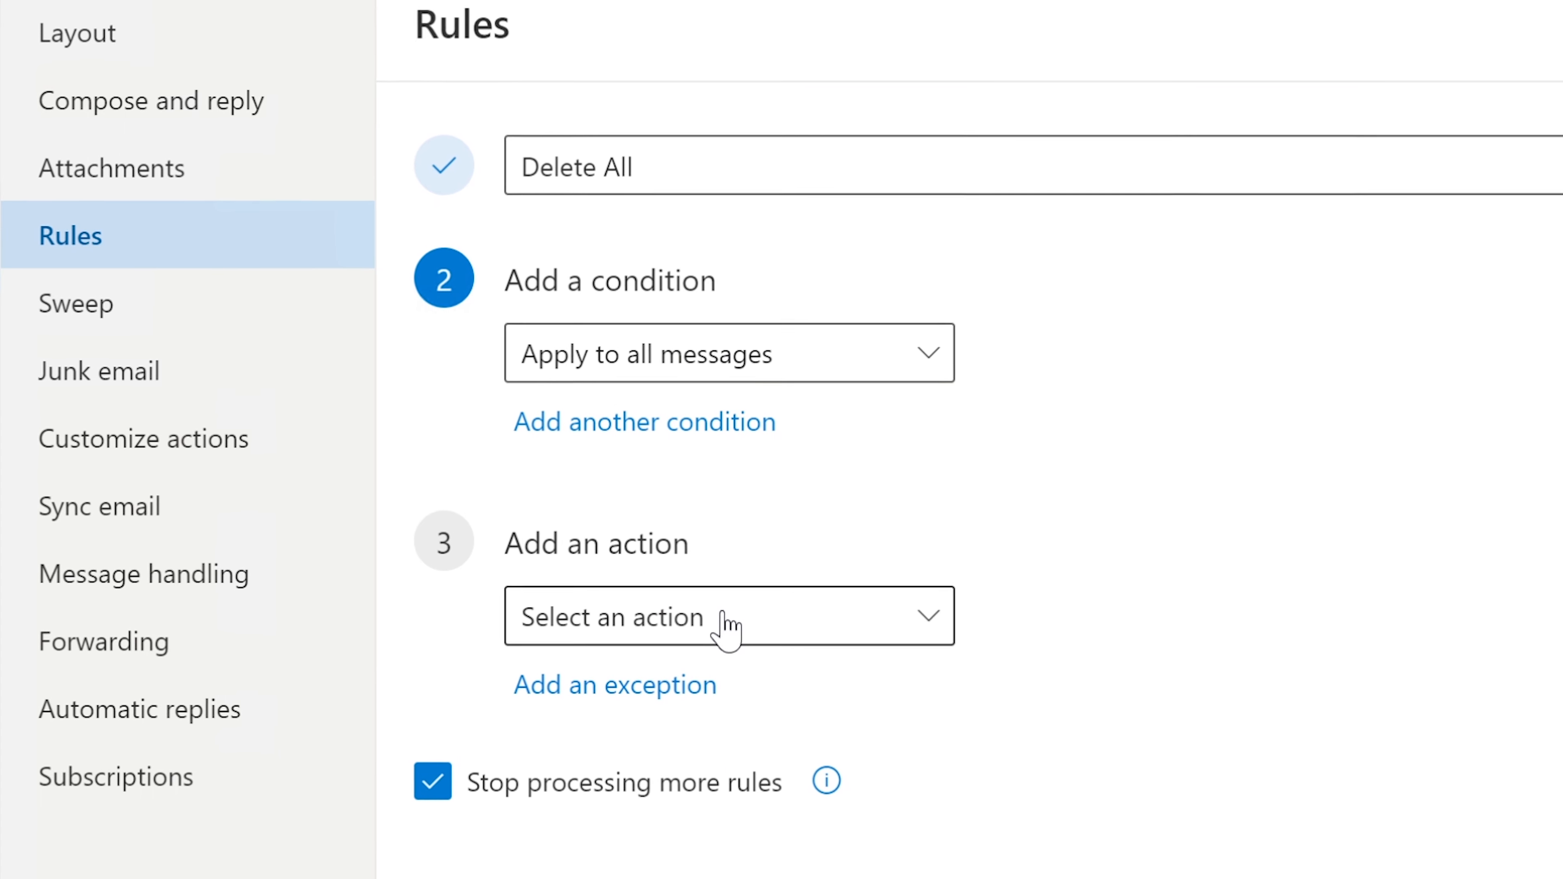
left_click(723, 647)
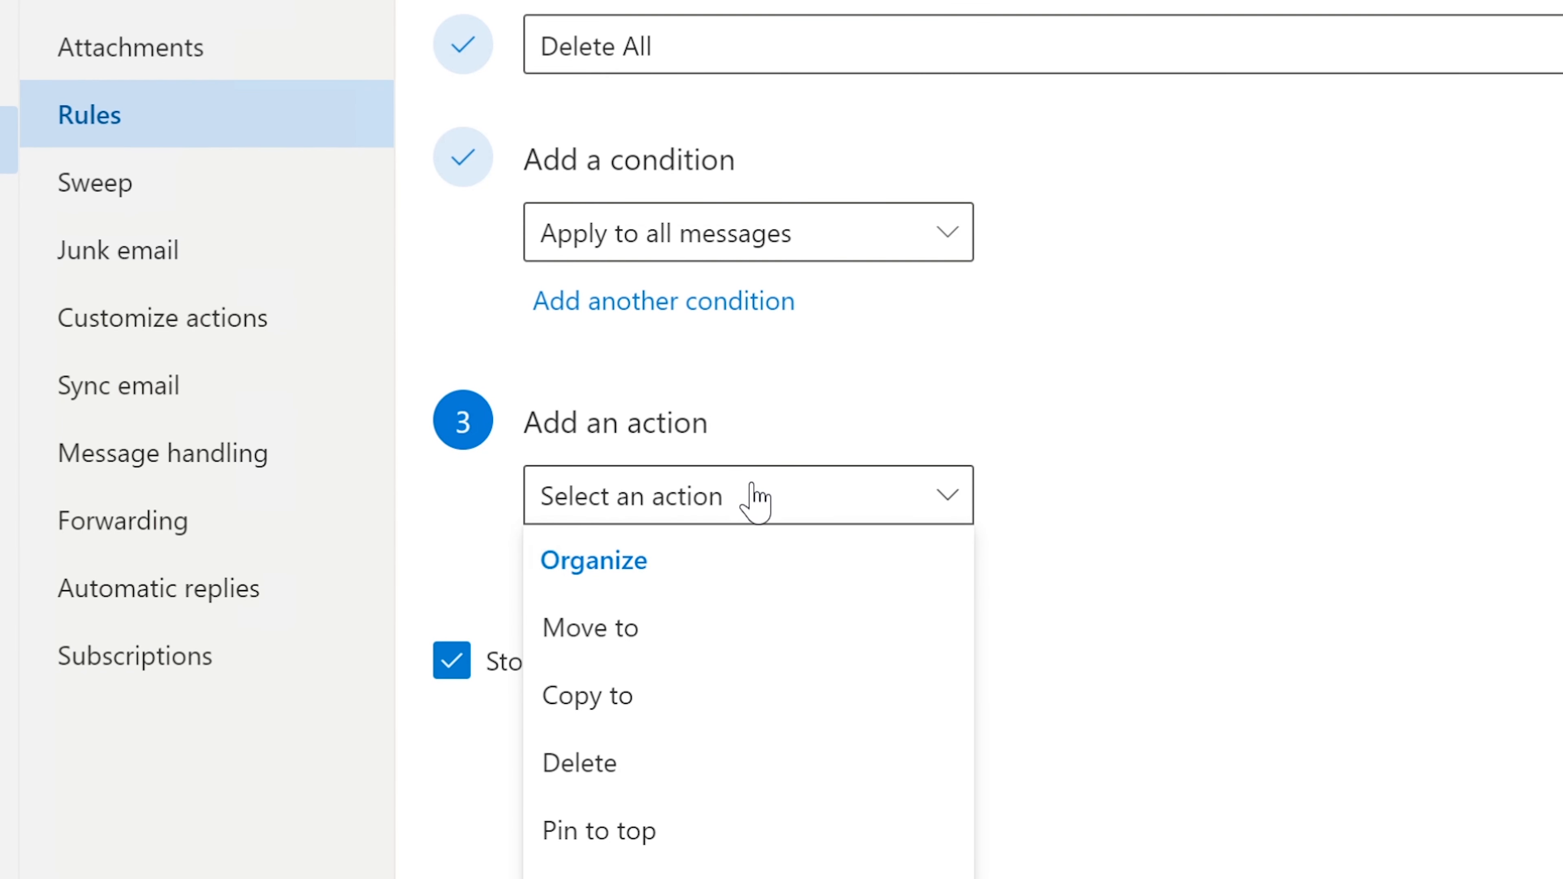
left_click(650, 767)
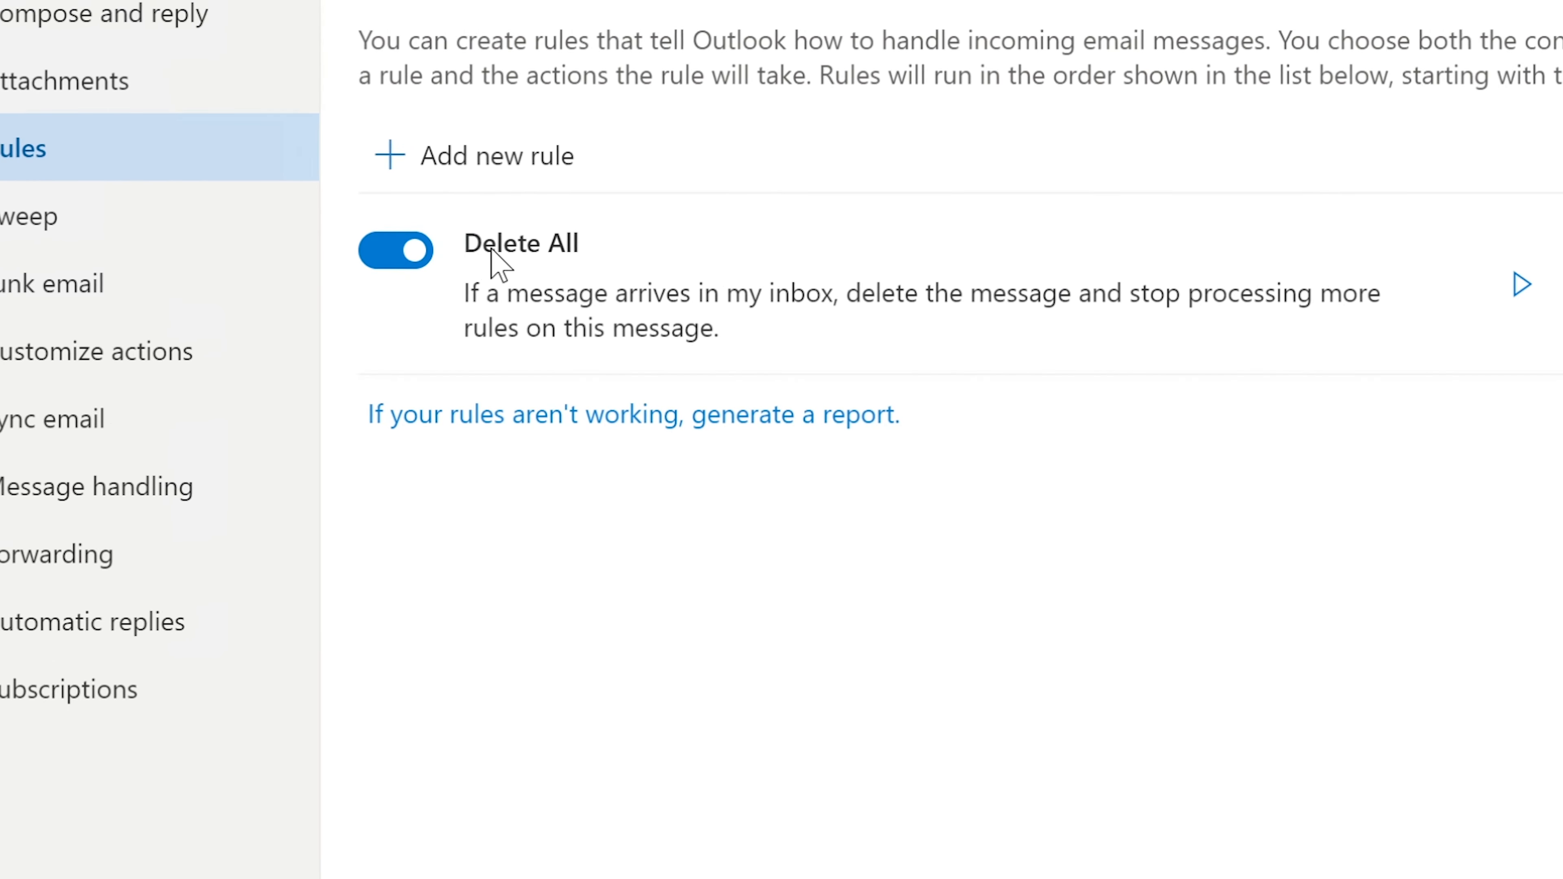
- Disable and re-enable the "Delete All" rule, and delete it from the rules list
left_click(382, 252)
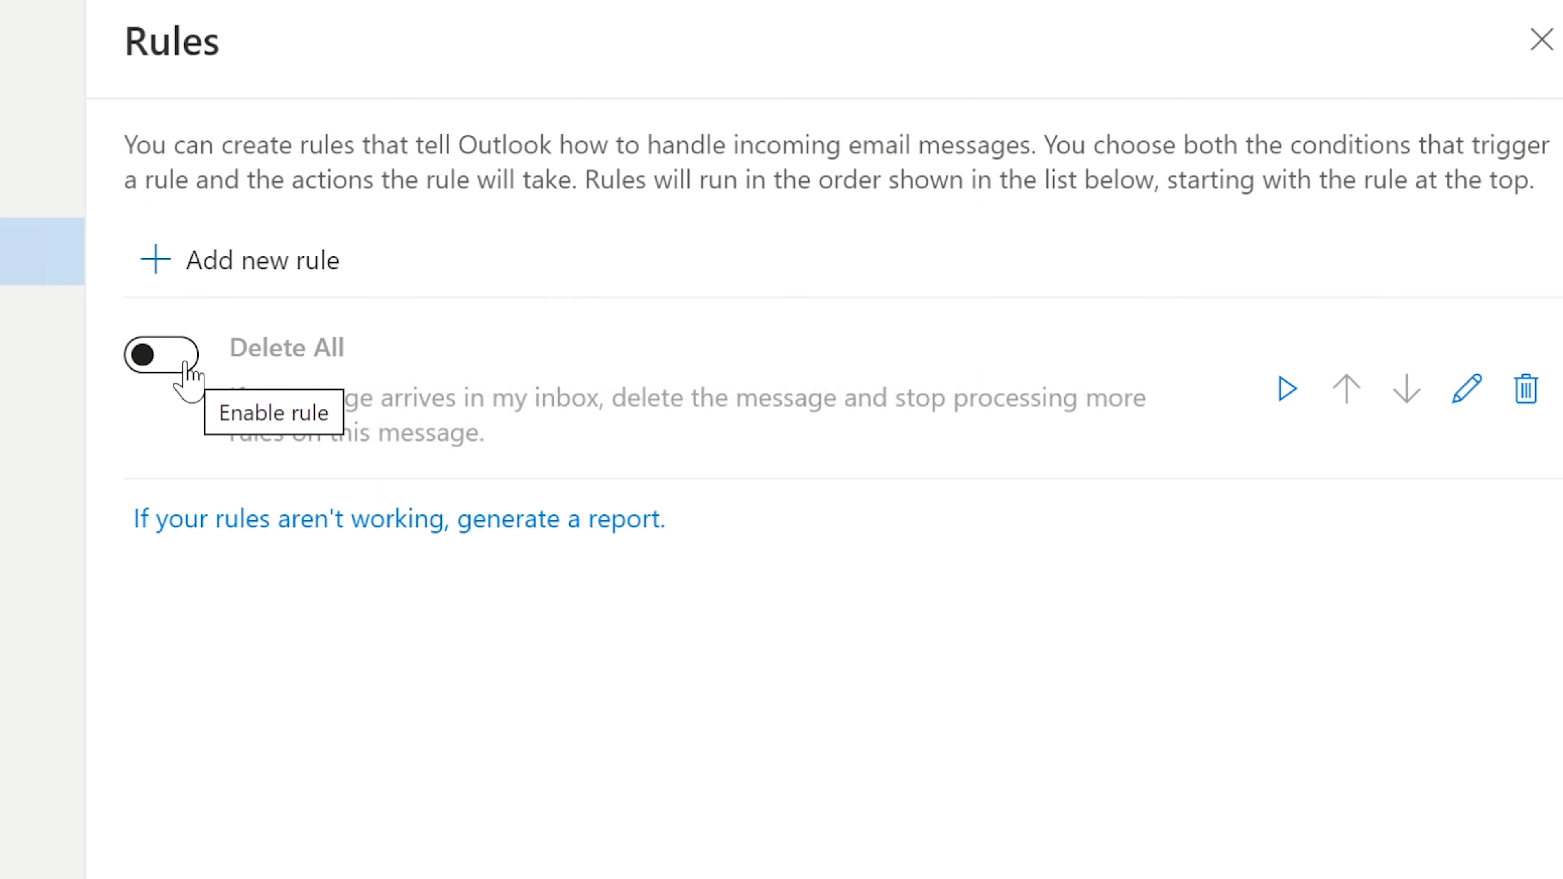
left_click(173, 372)
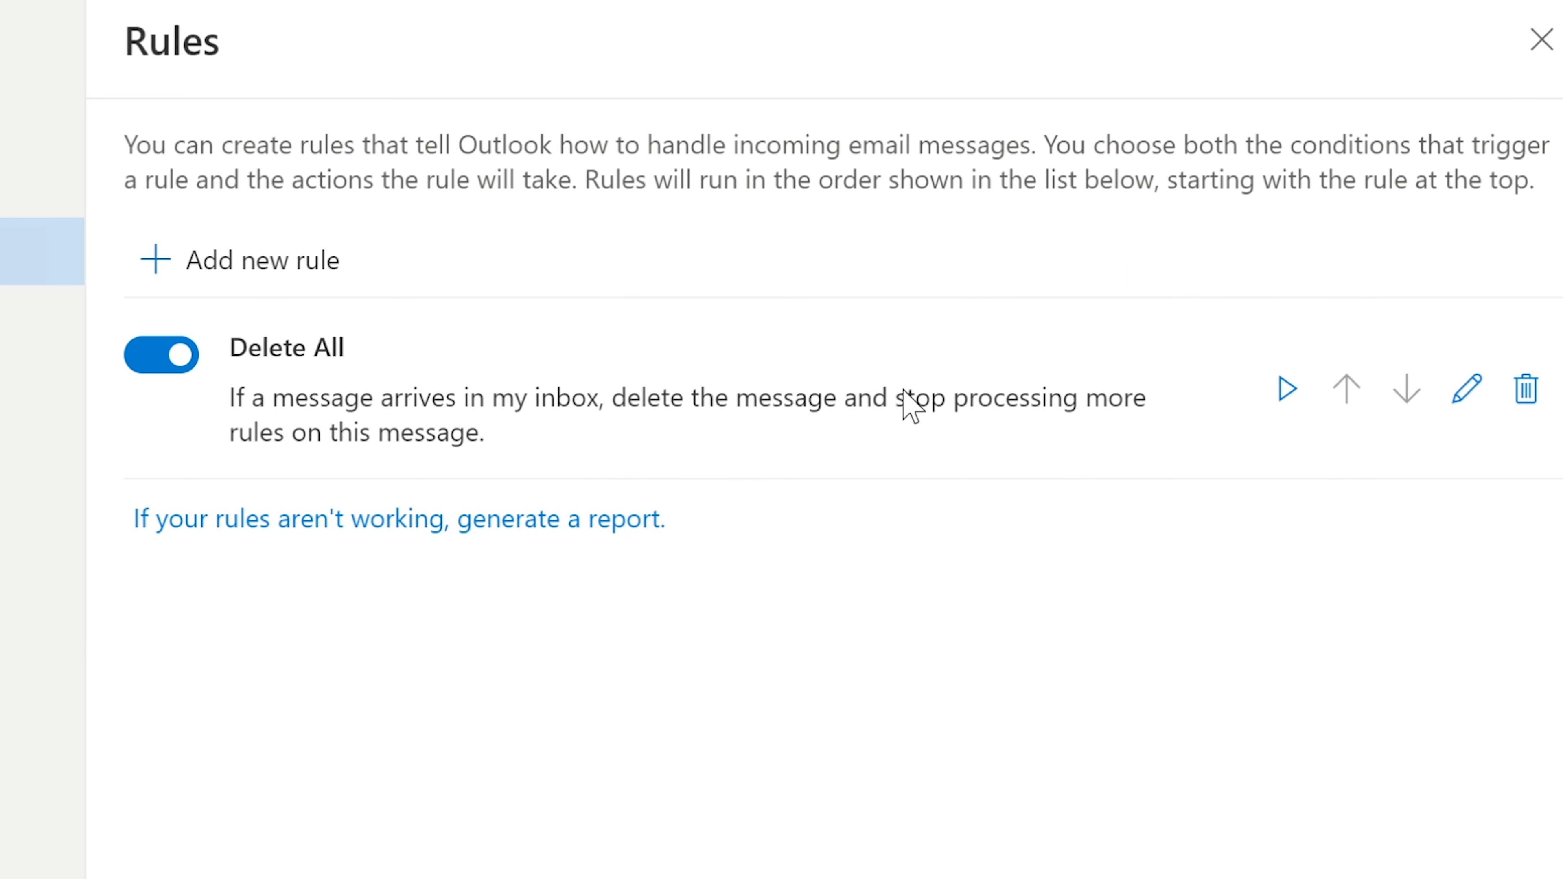
left_click(1527, 397)
left_click(443, 868)
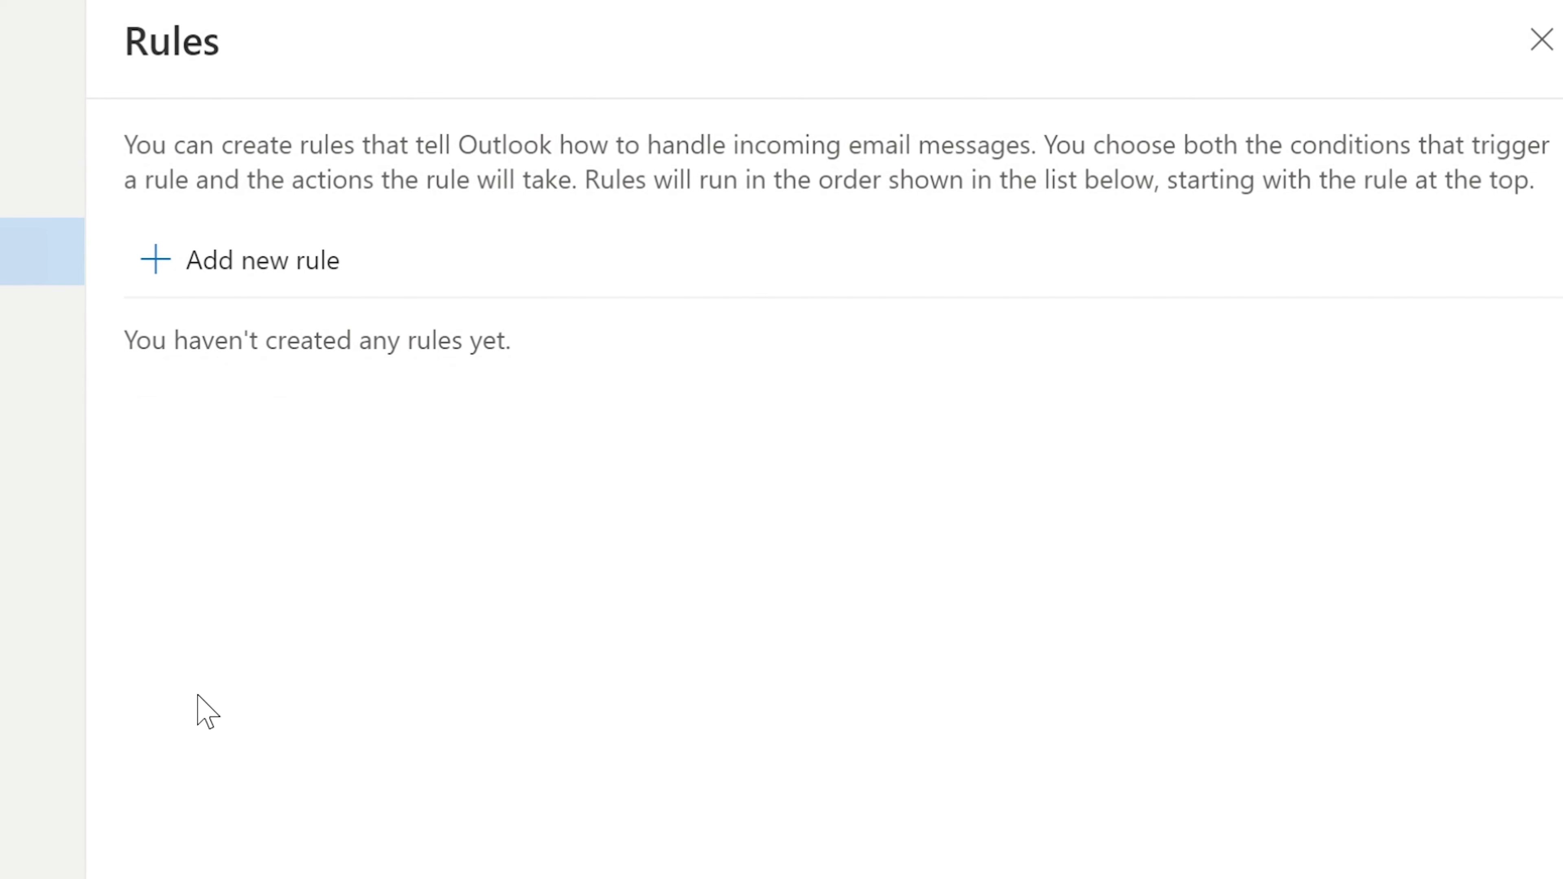
left_click(266, 277)
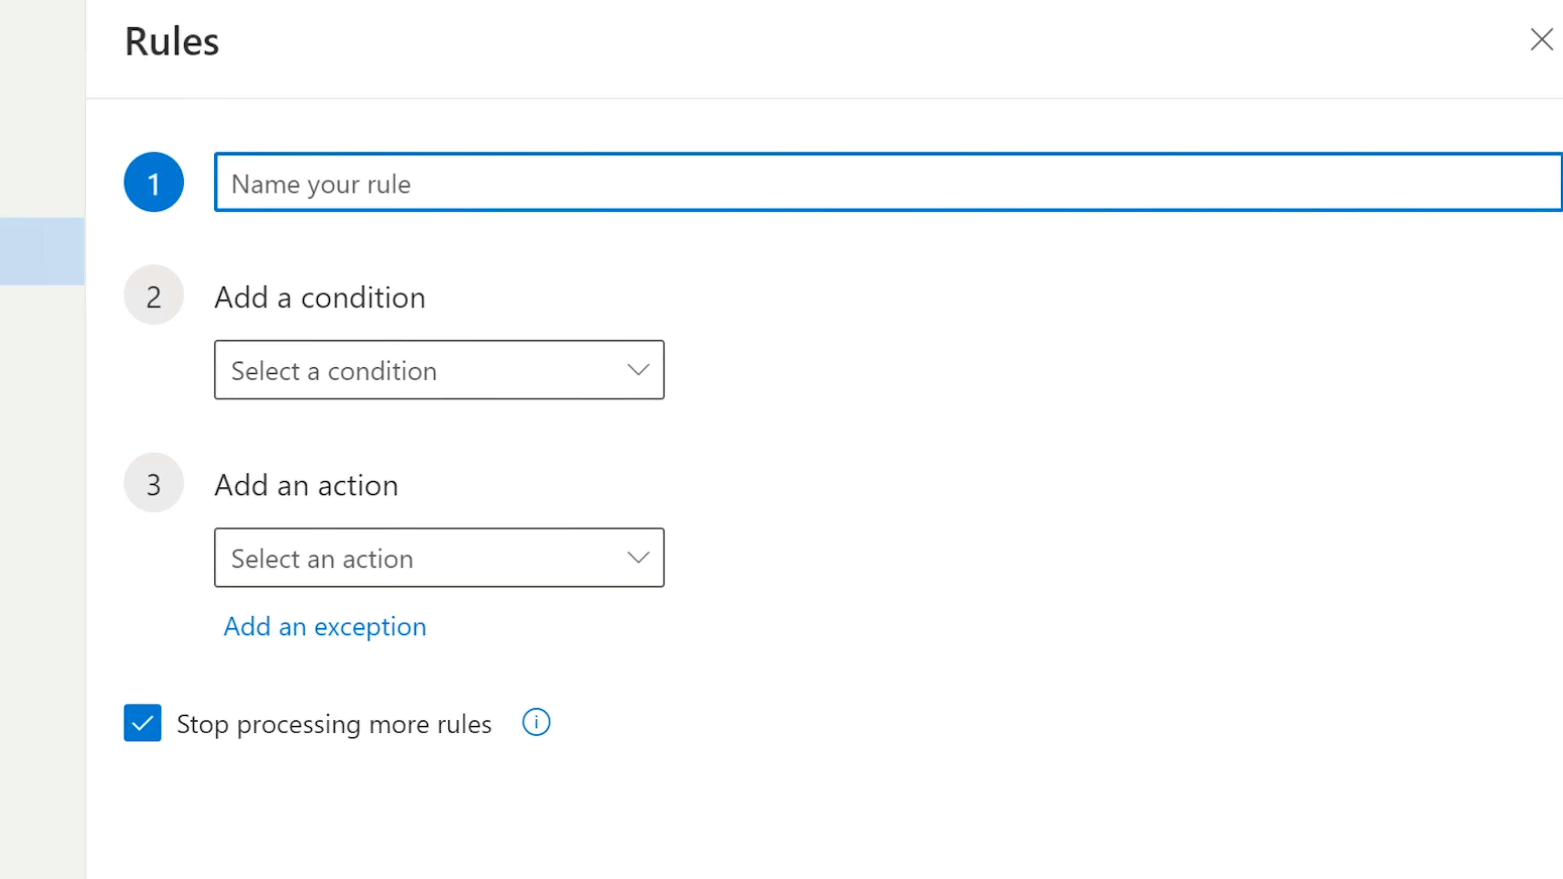
type("F")
key("BackSpace")
left_click(1540, 41)
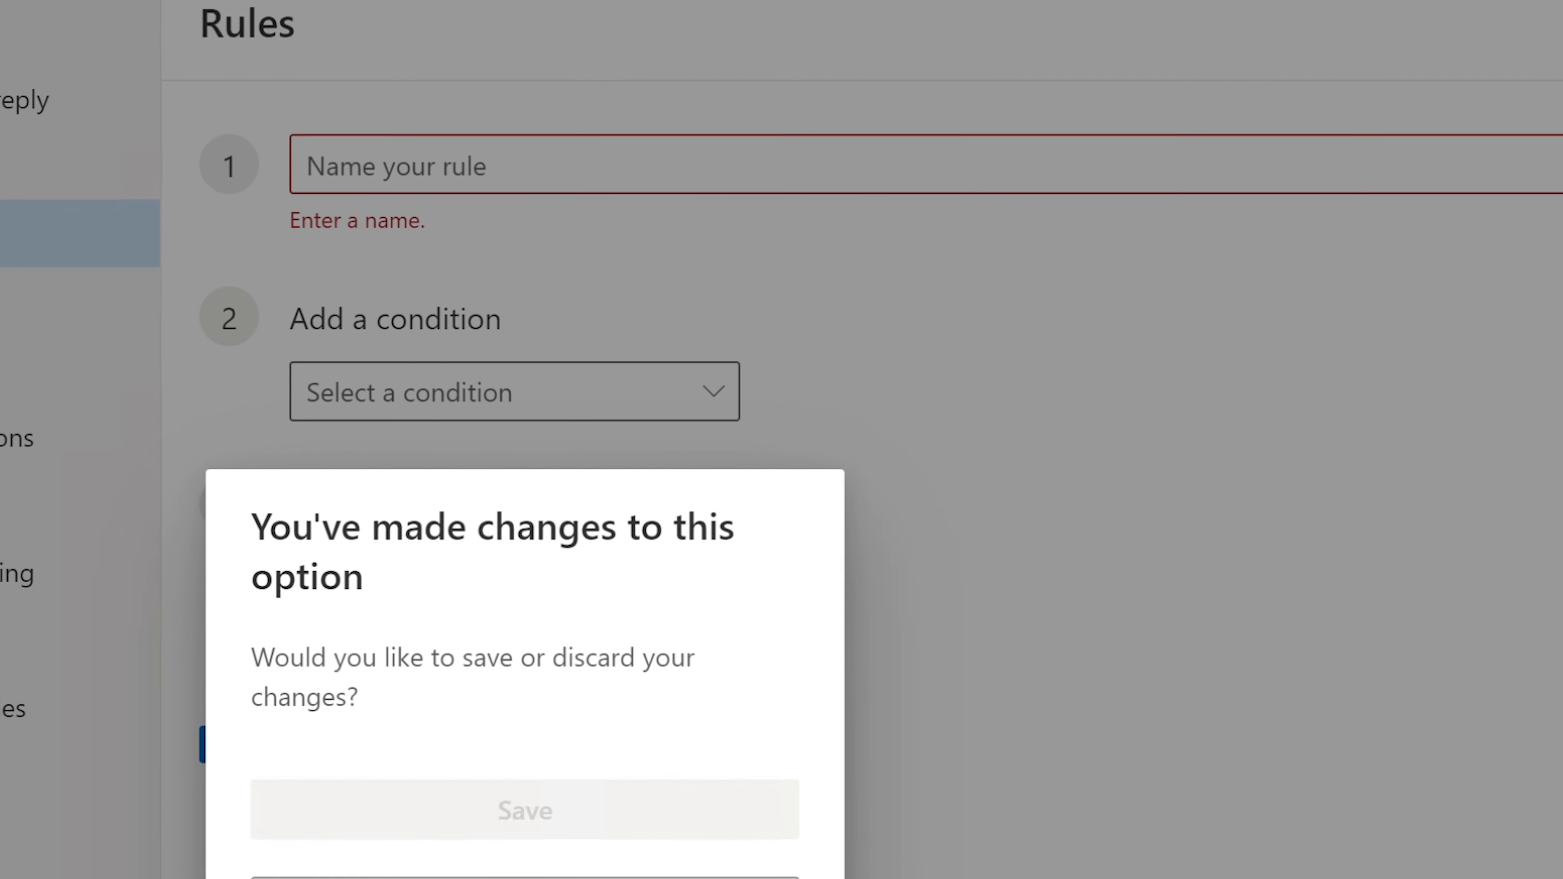
left_click(734, 866)
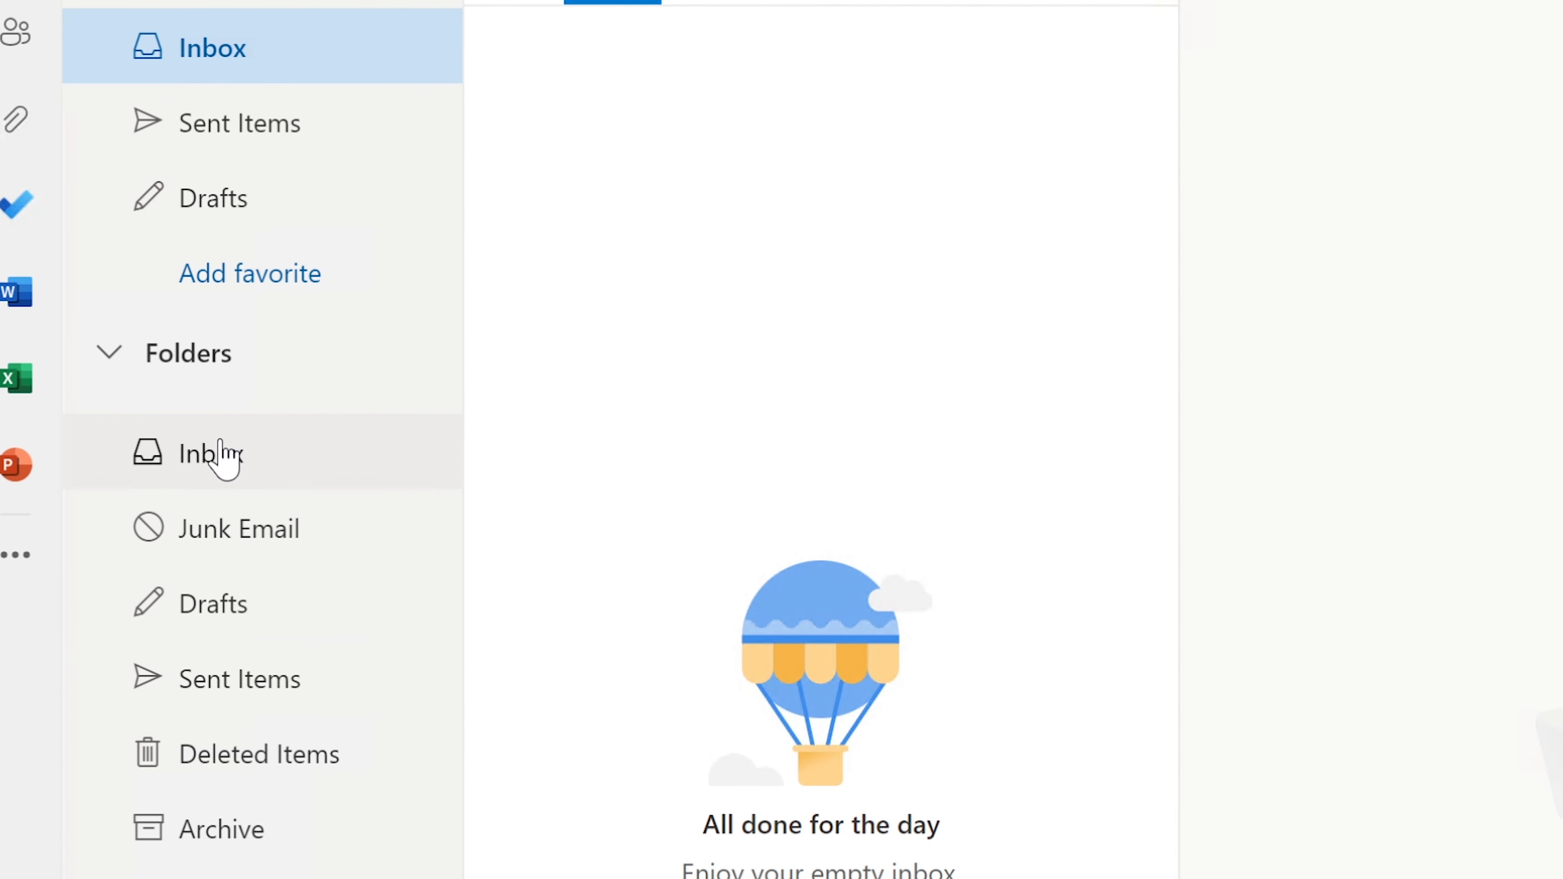
- Create a subfolder named "Updates" under the Inbox and open it
left_click(222, 456)
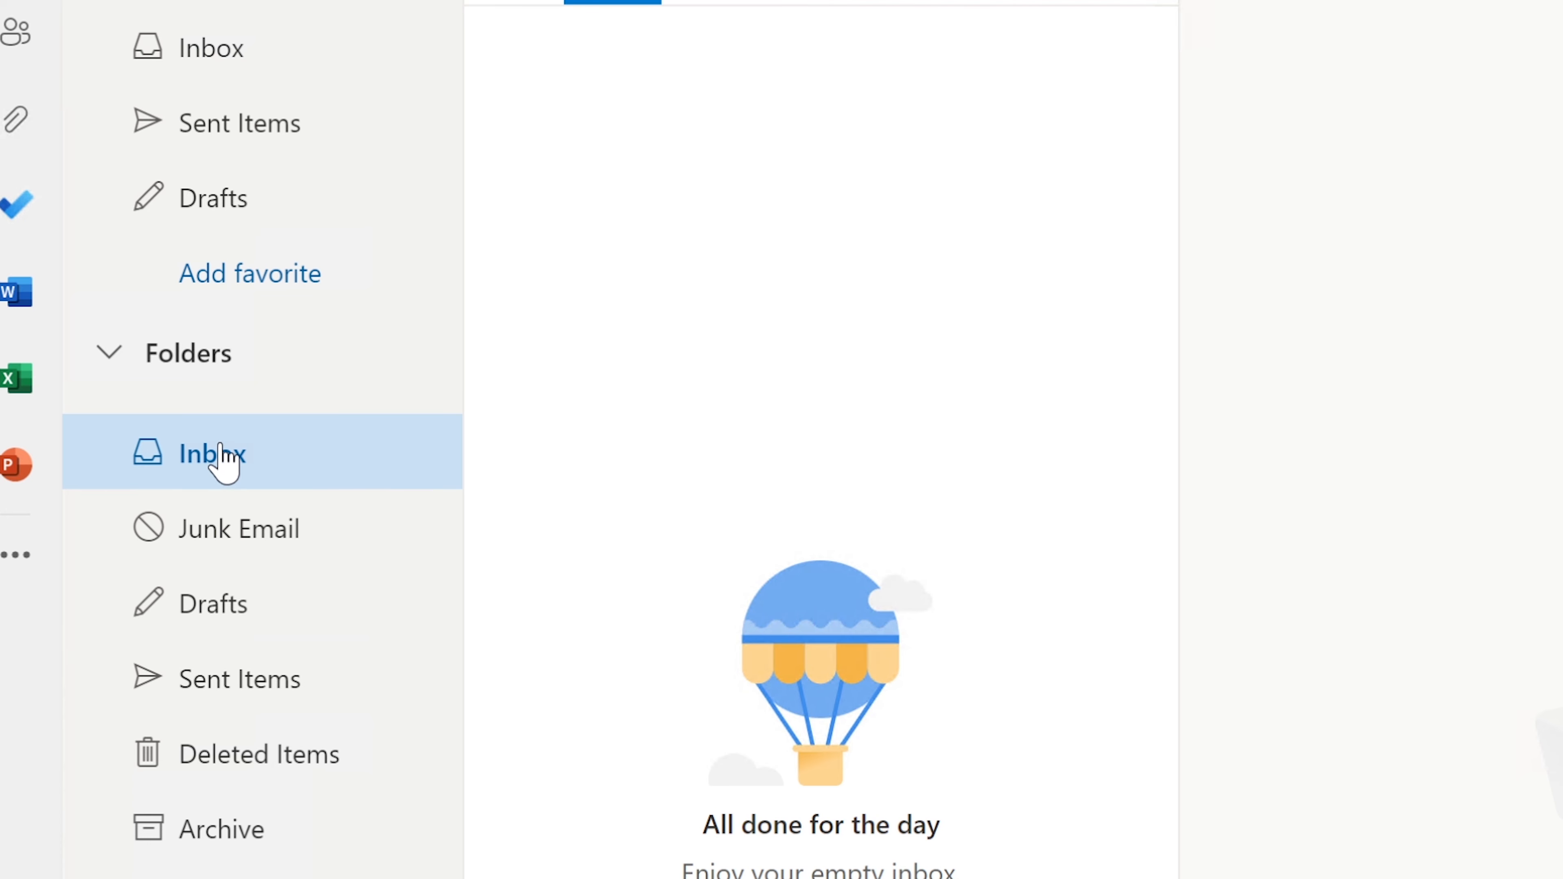
right_click(221, 459)
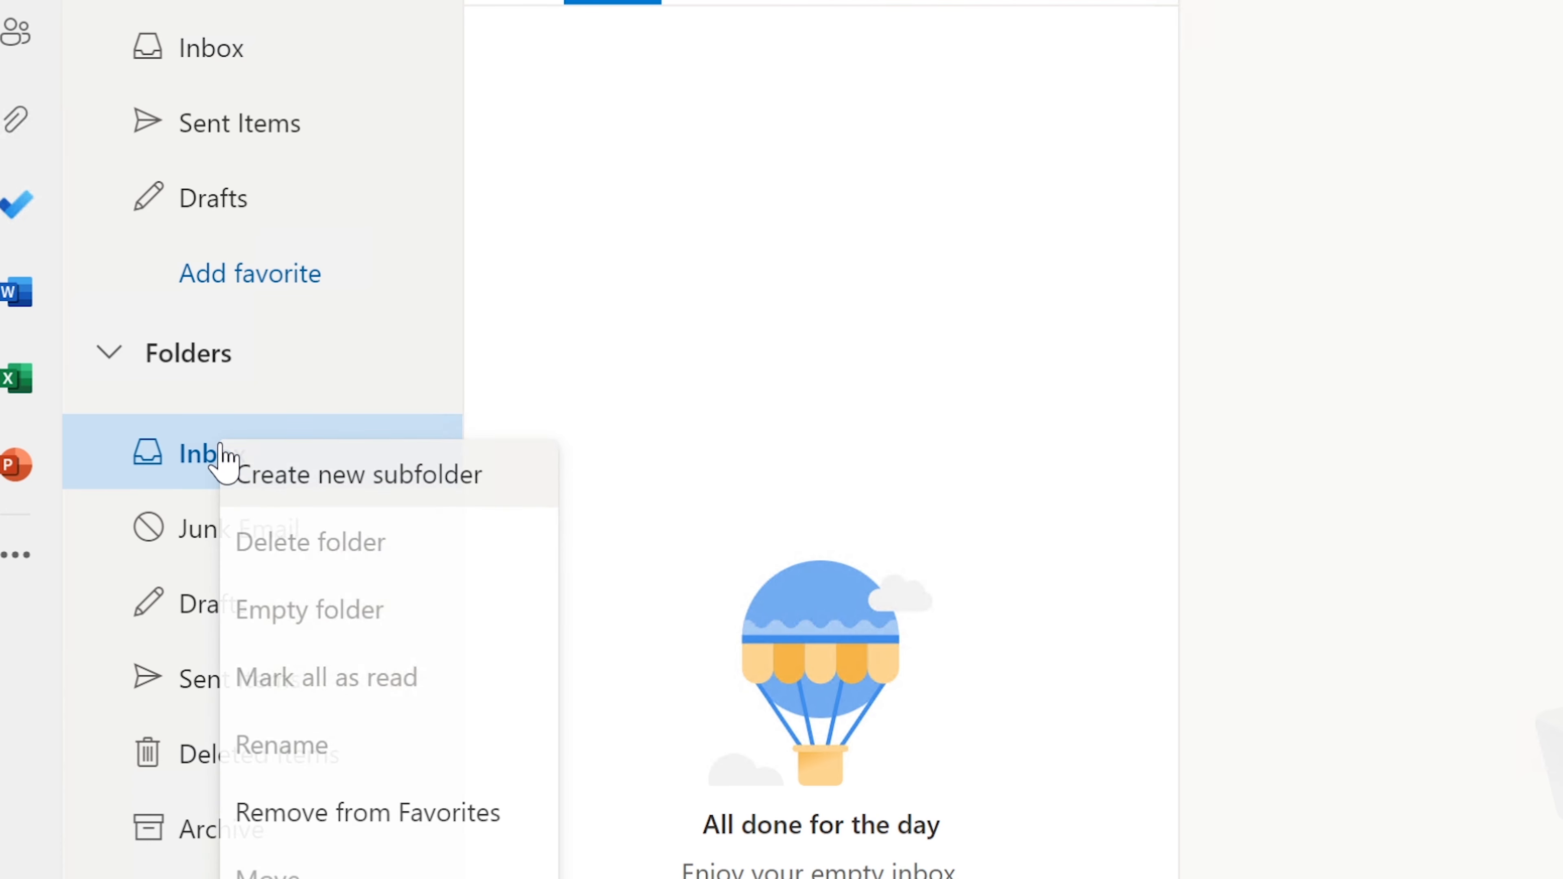
left_click(332, 487)
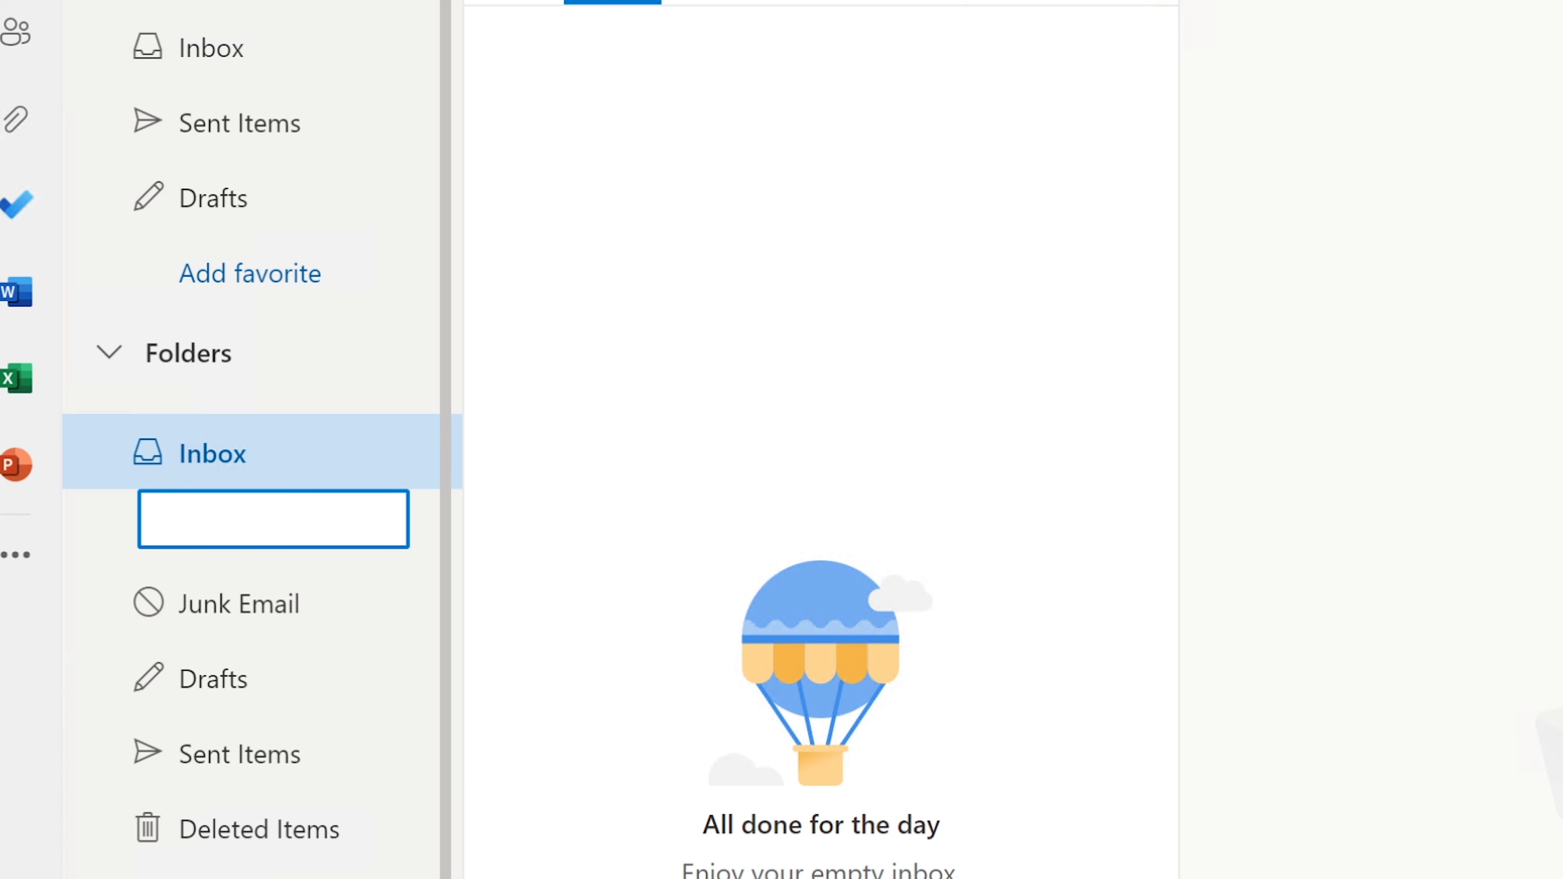
type("Updates")
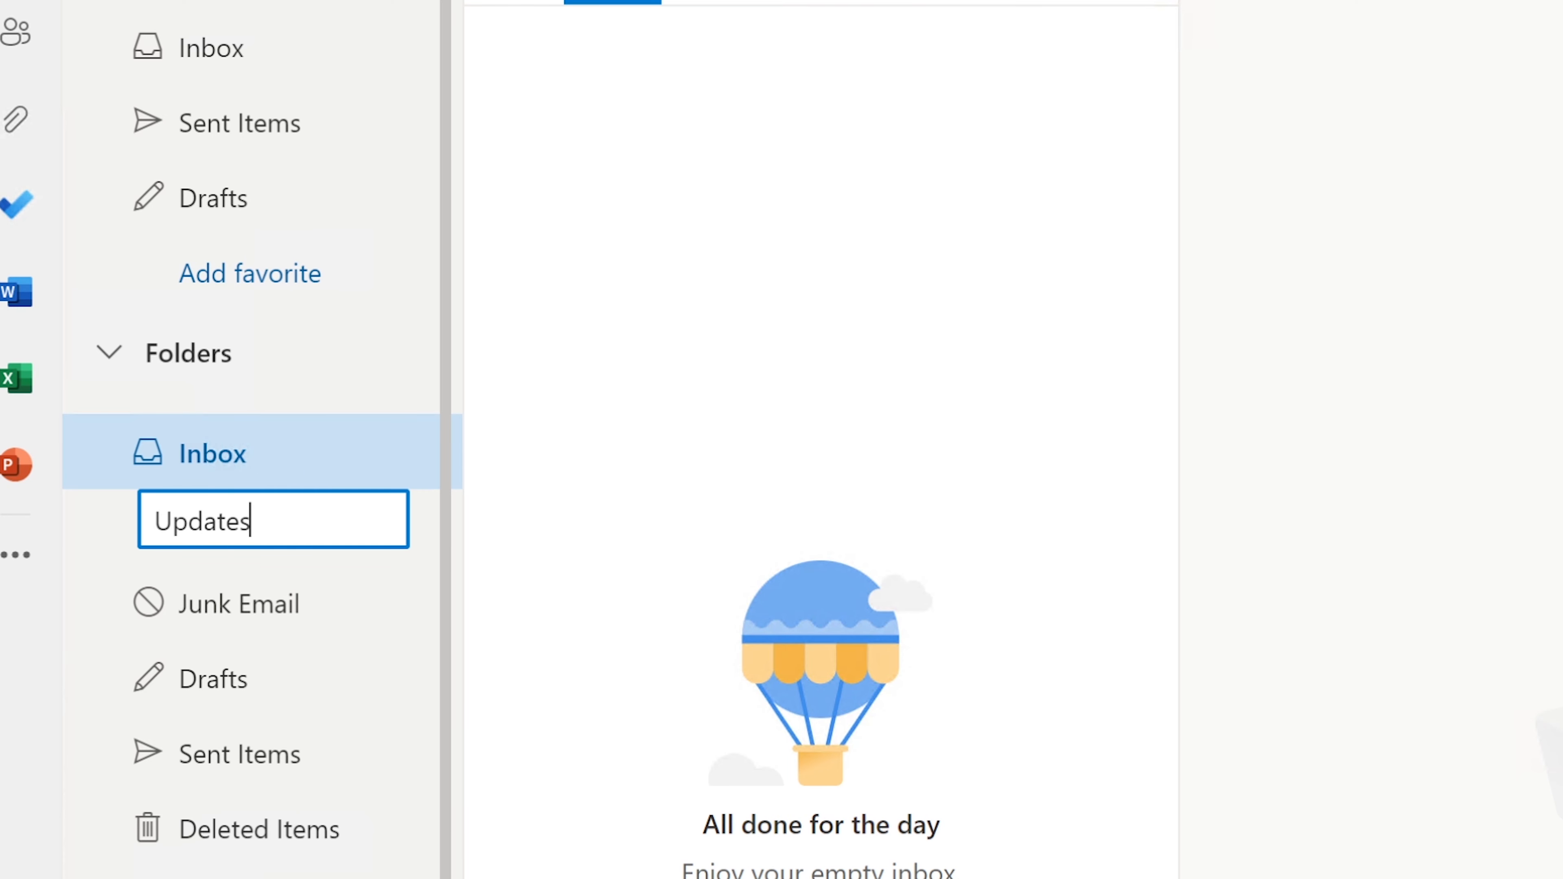
key("Return")
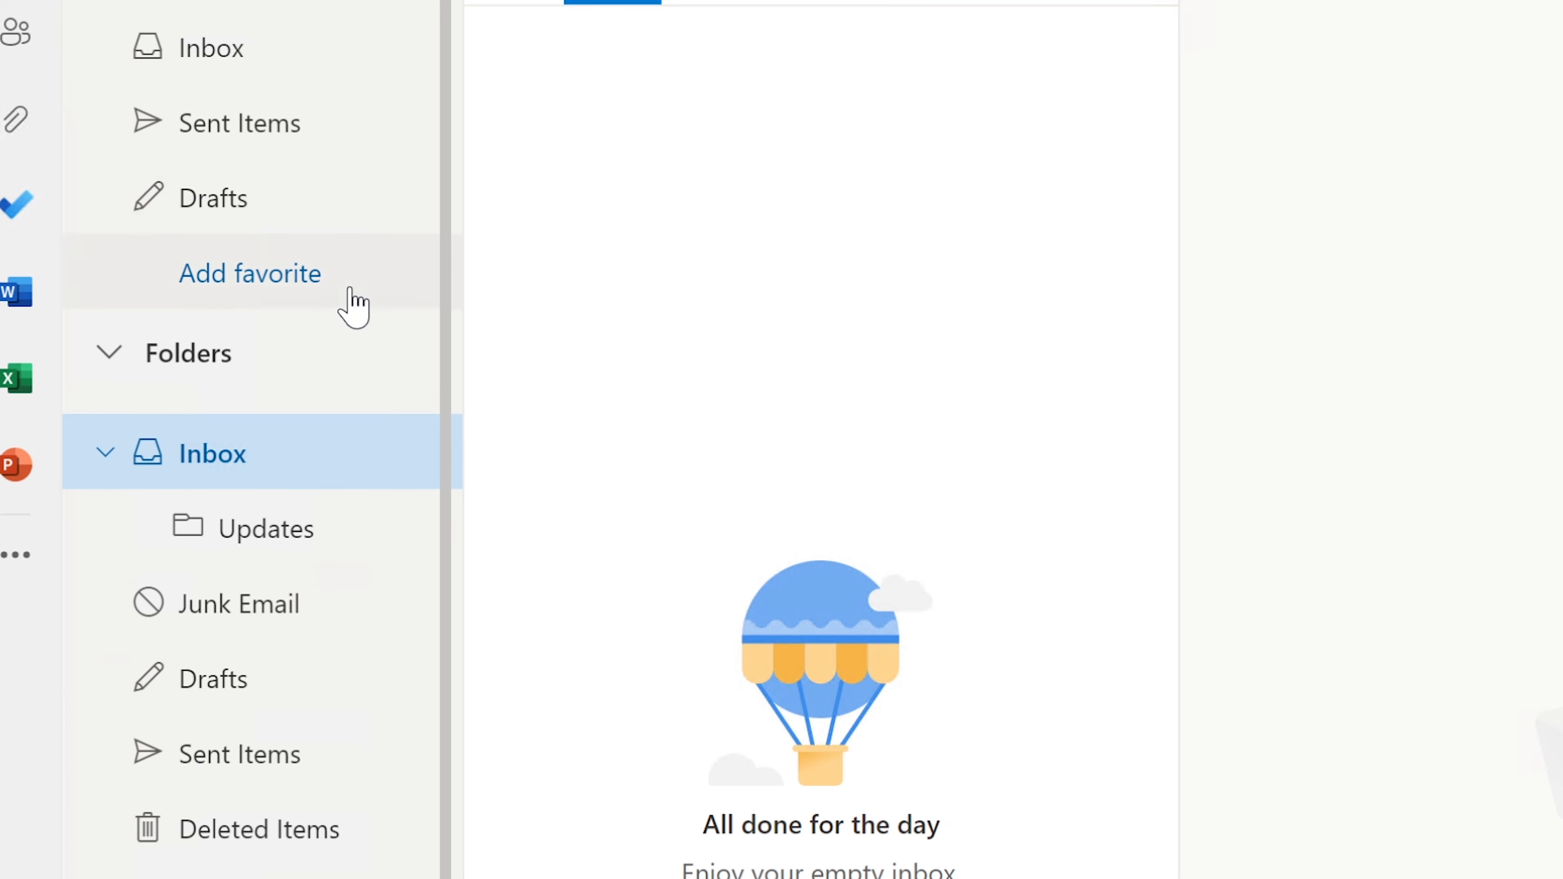
left_click(294, 527)
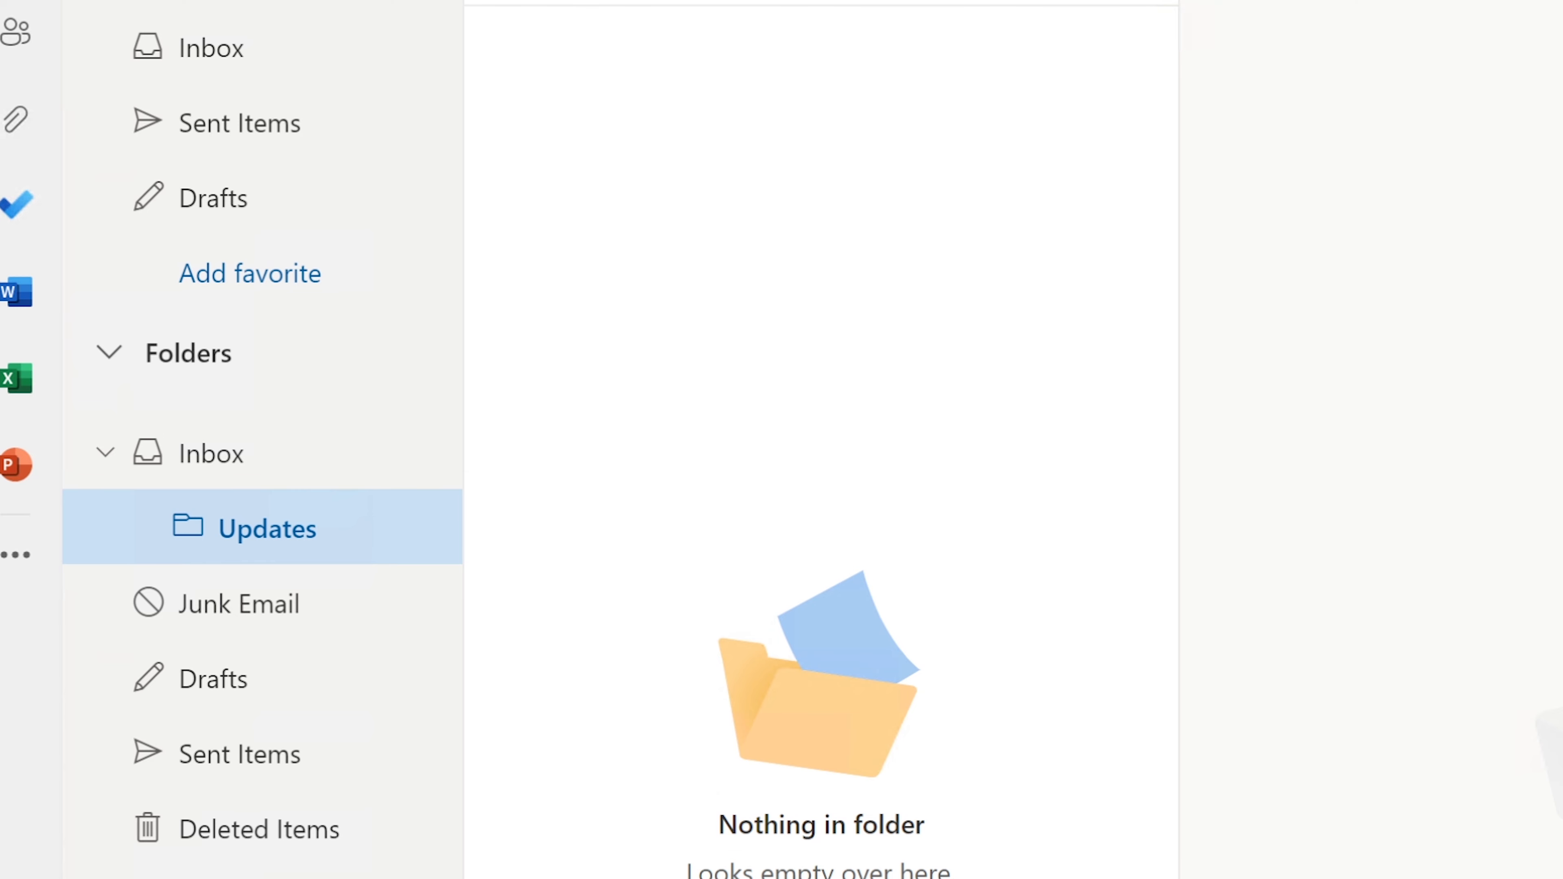
- Add a new mail rule in the Outlook settings and name it "Updates"
left_click(302, 456)
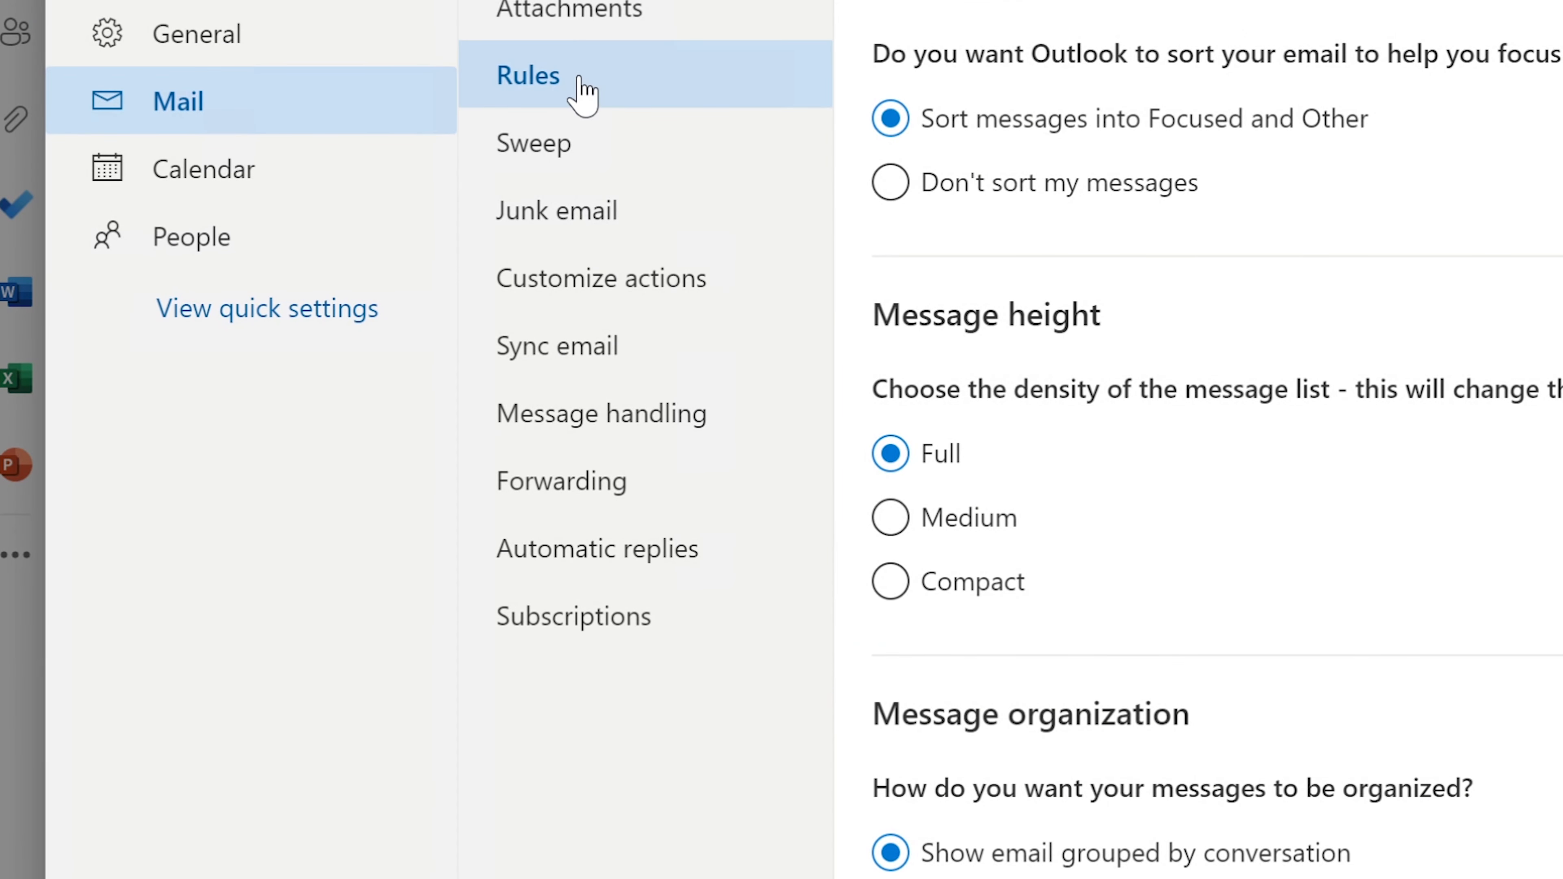
left_click(1059, 92)
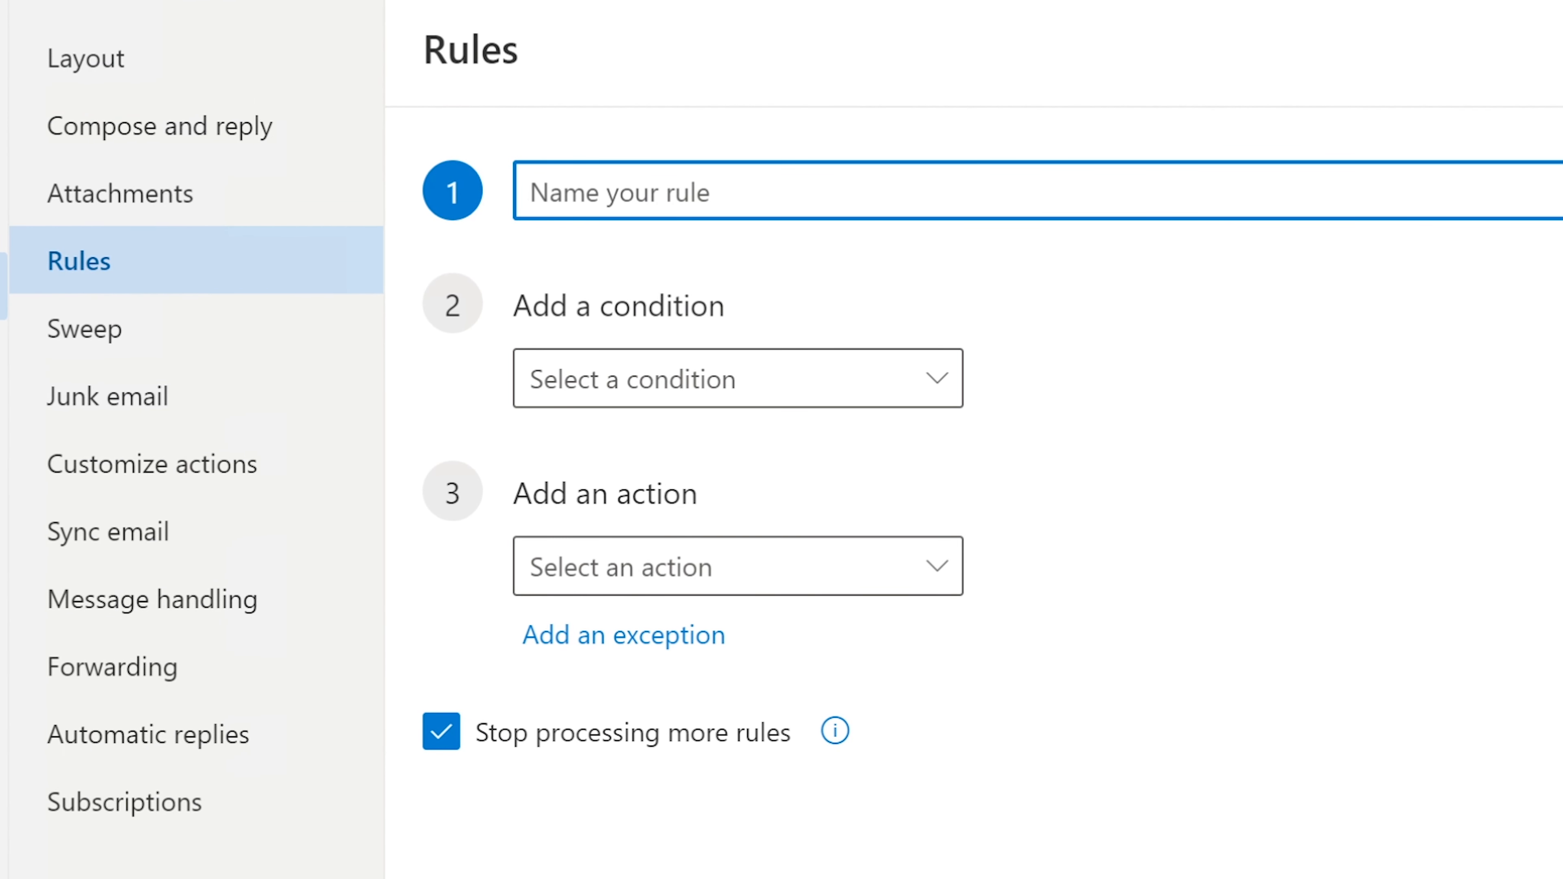
type("Updates")
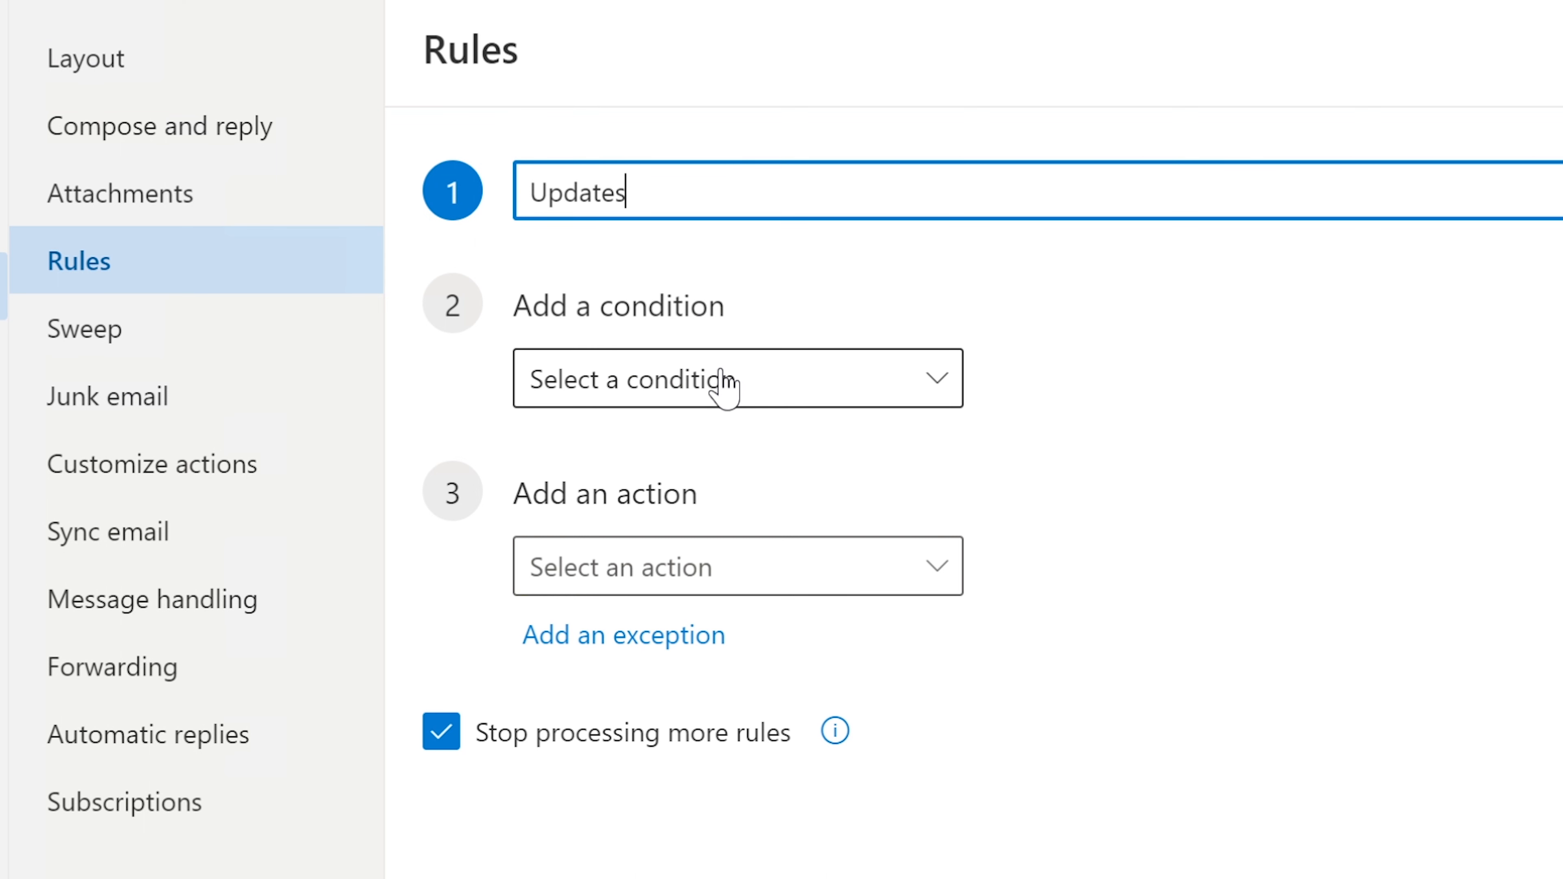
- Set the rule's condition to From, with the second suggested contact as the sender
left_click(671, 379)
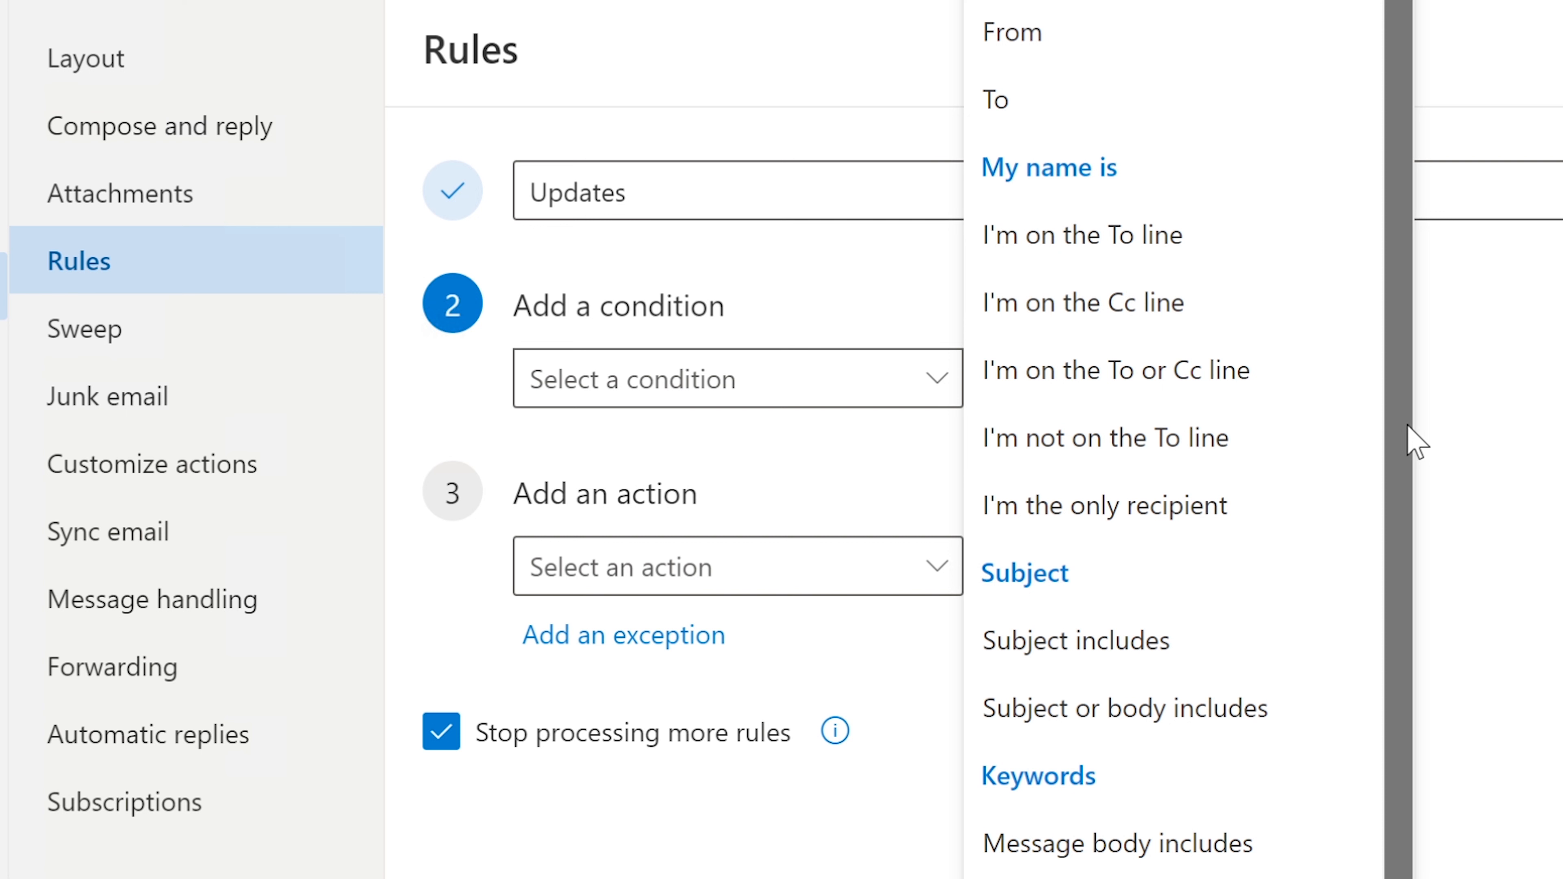
left_click_drag(1409, 426, 1357, 362)
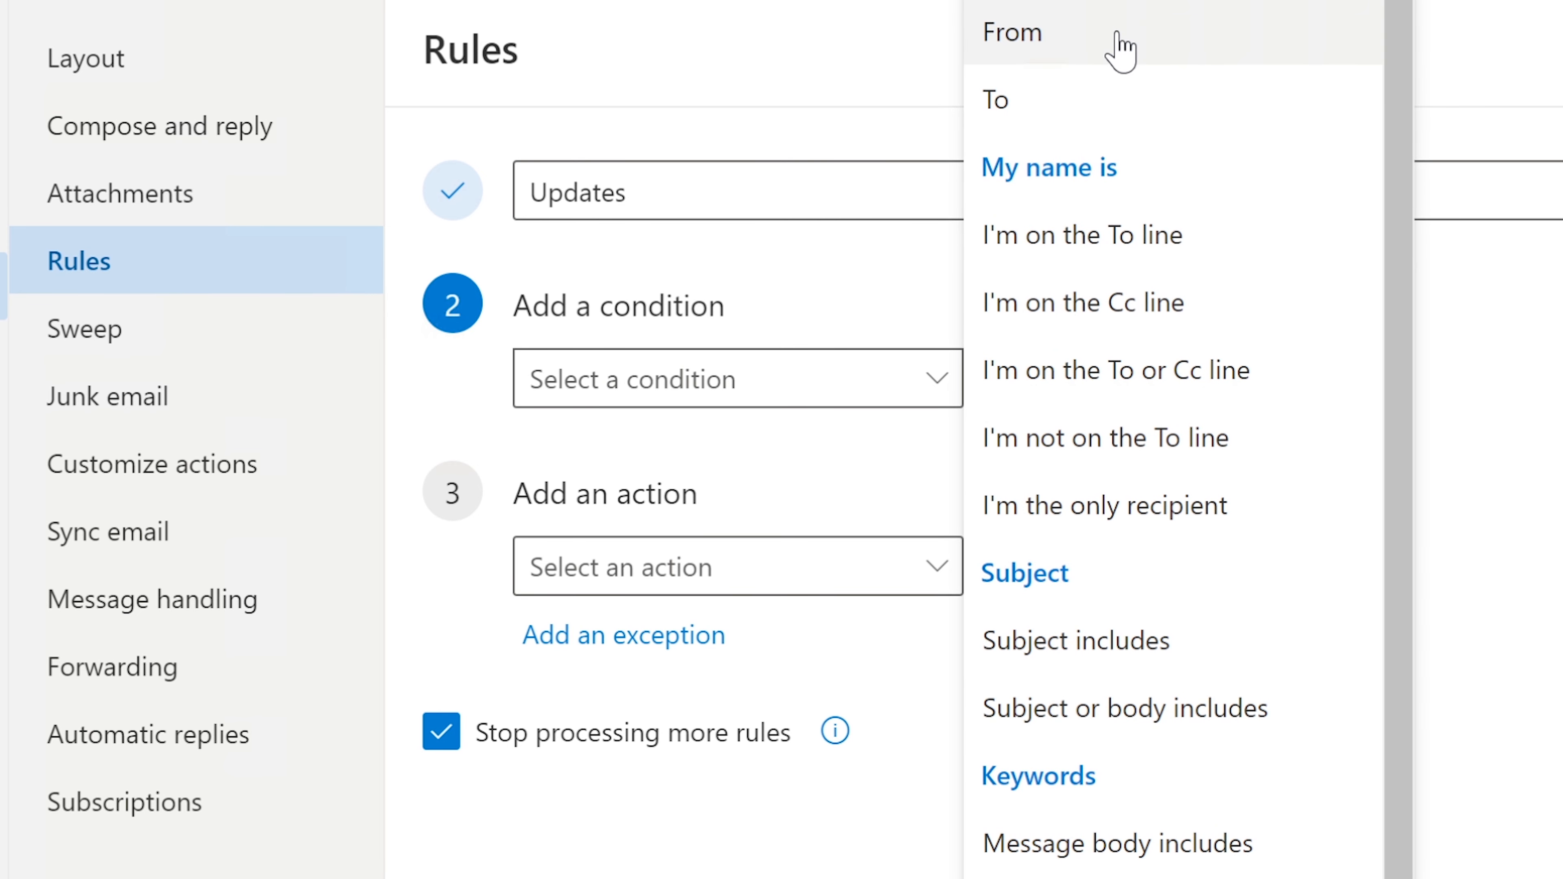
left_click(1121, 44)
left_click(1130, 370)
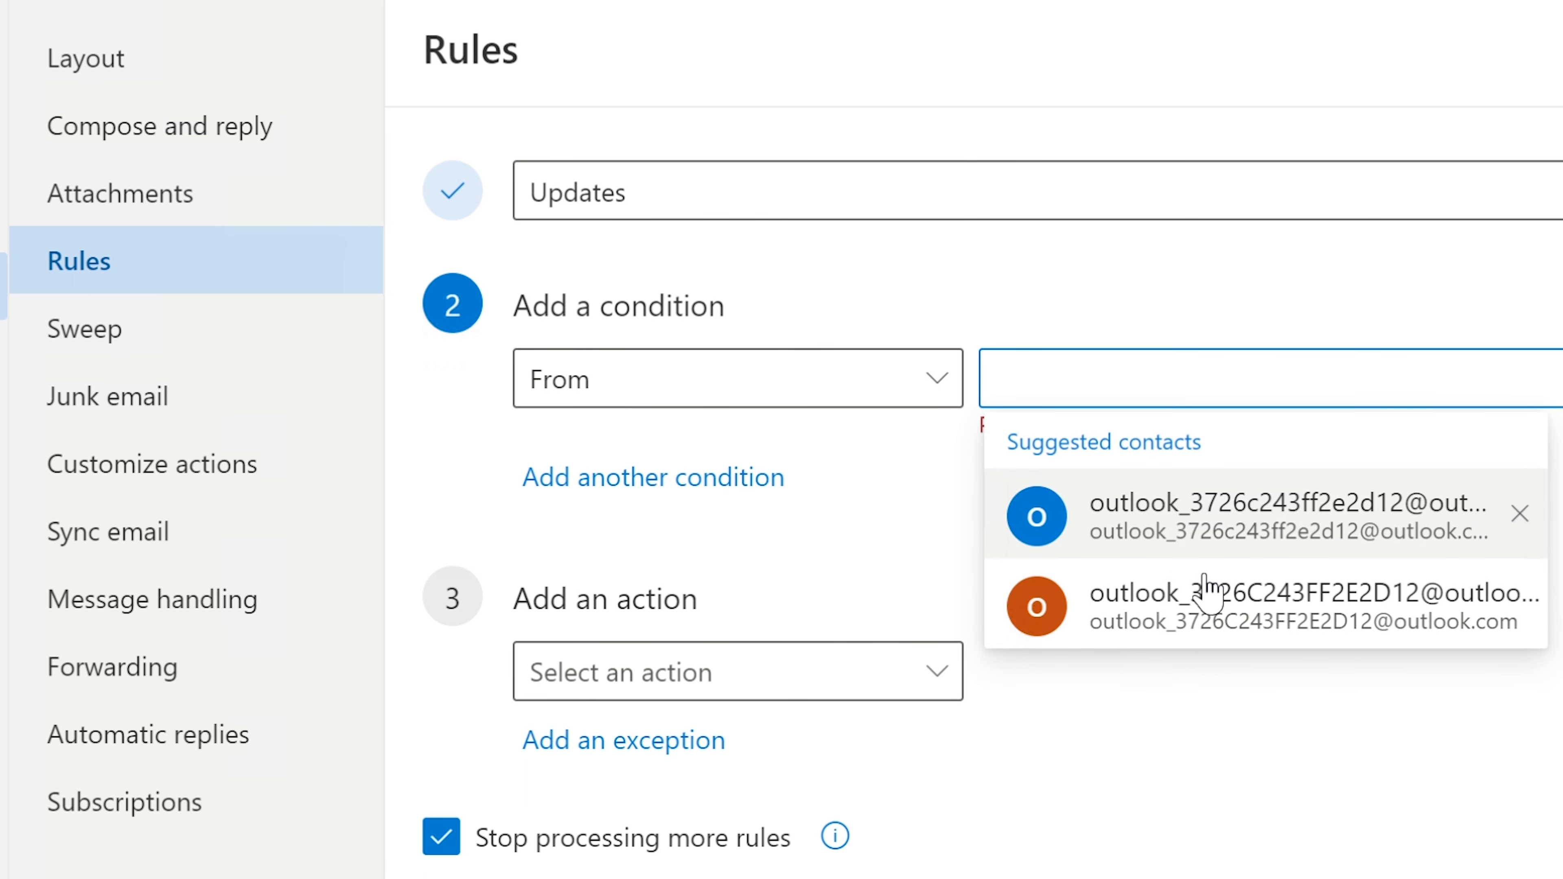
left_click(1211, 619)
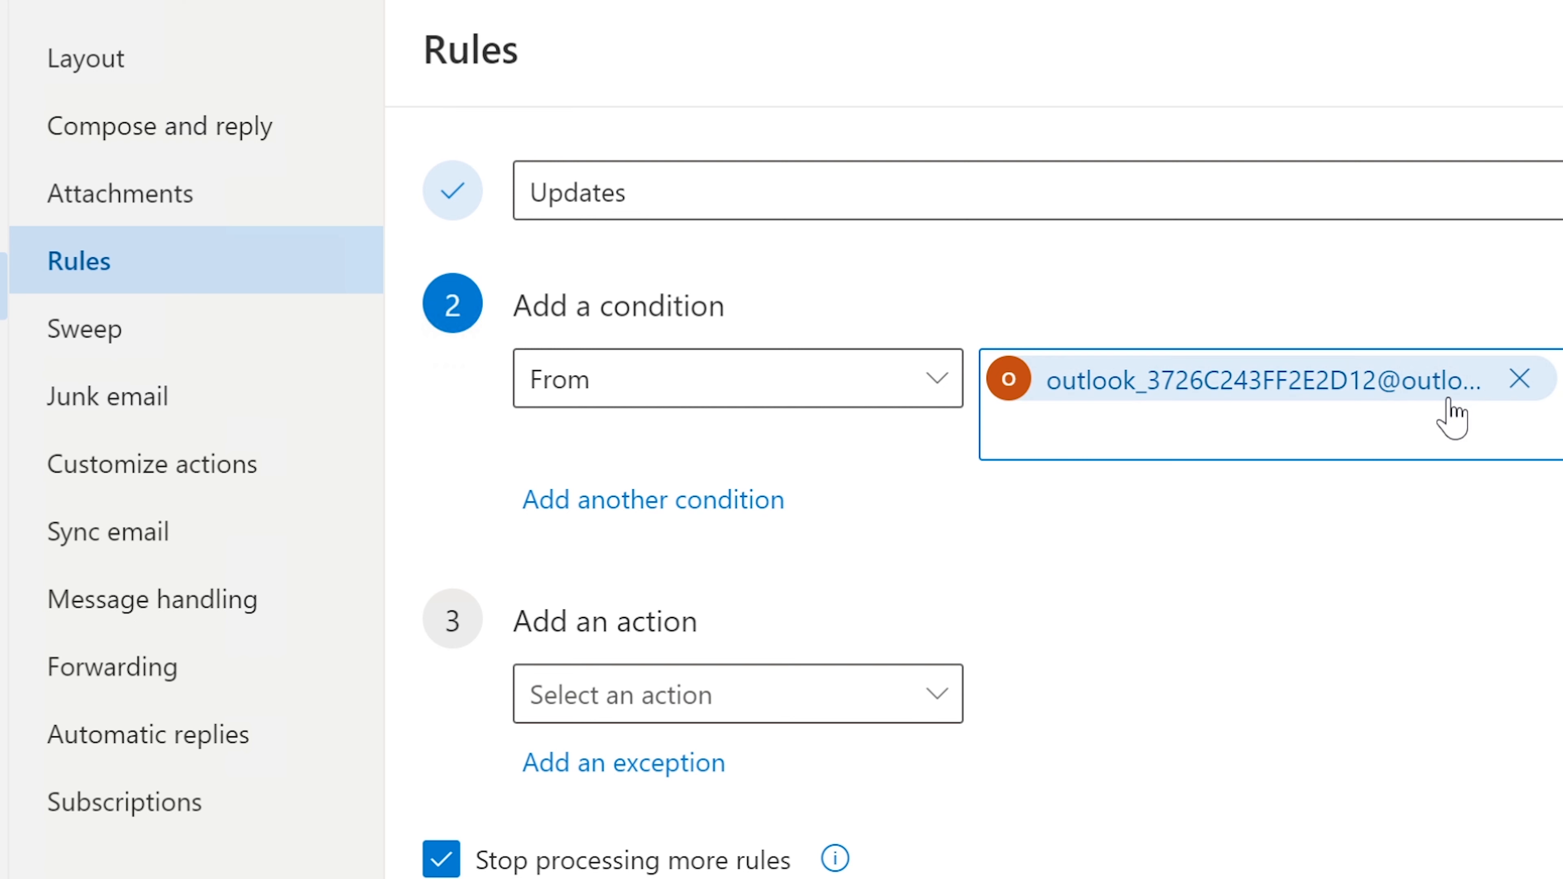
- Add a second condition to the rule, "Subject includes", with the word "Update"
left_click(596, 502)
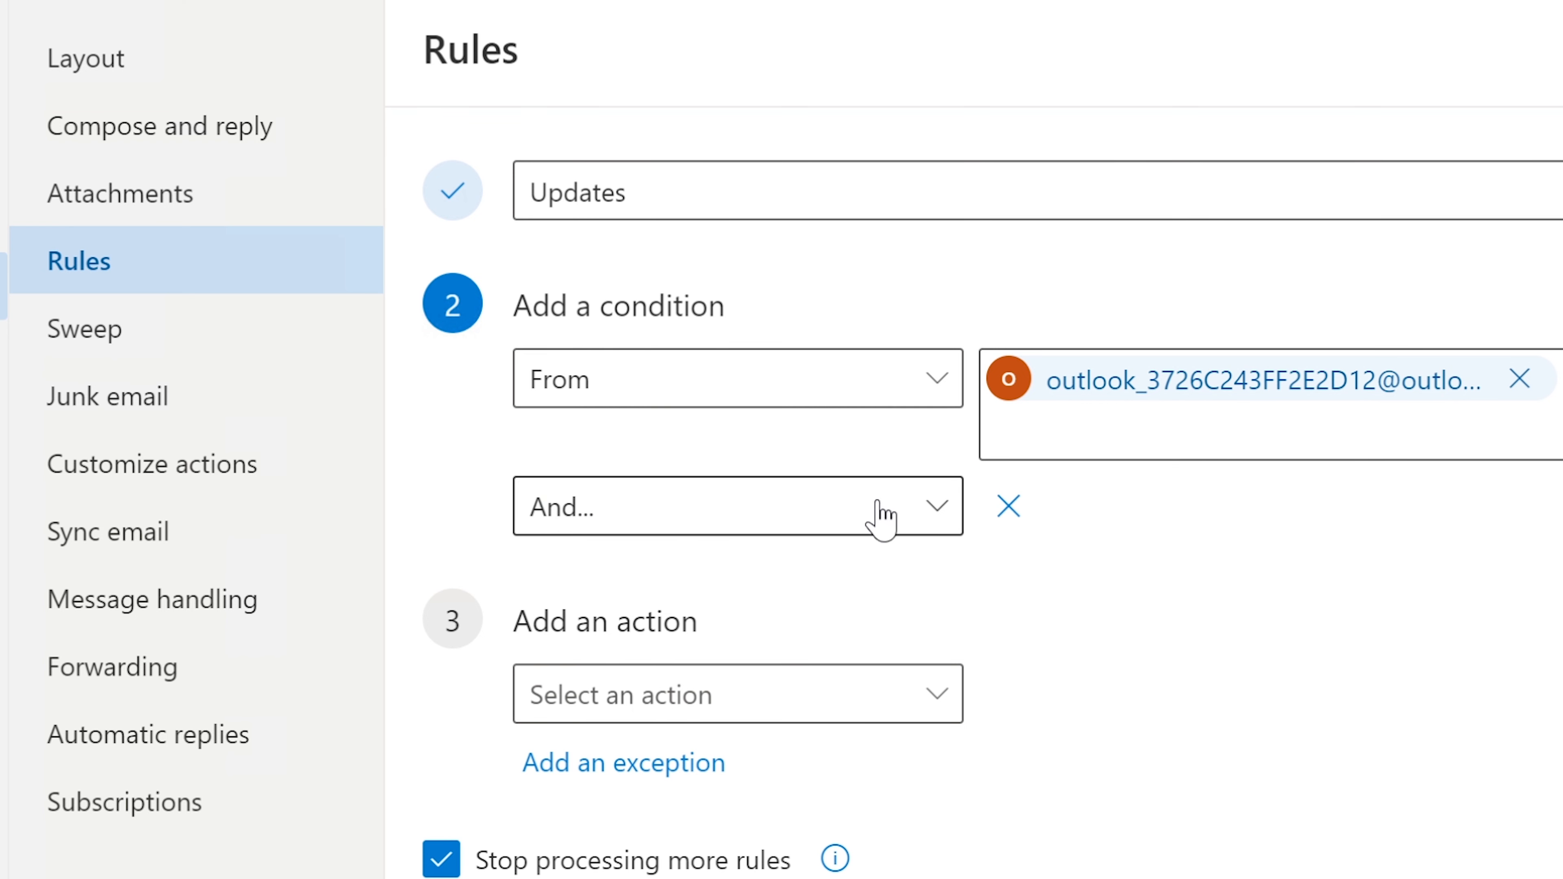
left_click(766, 521)
left_click(1135, 534)
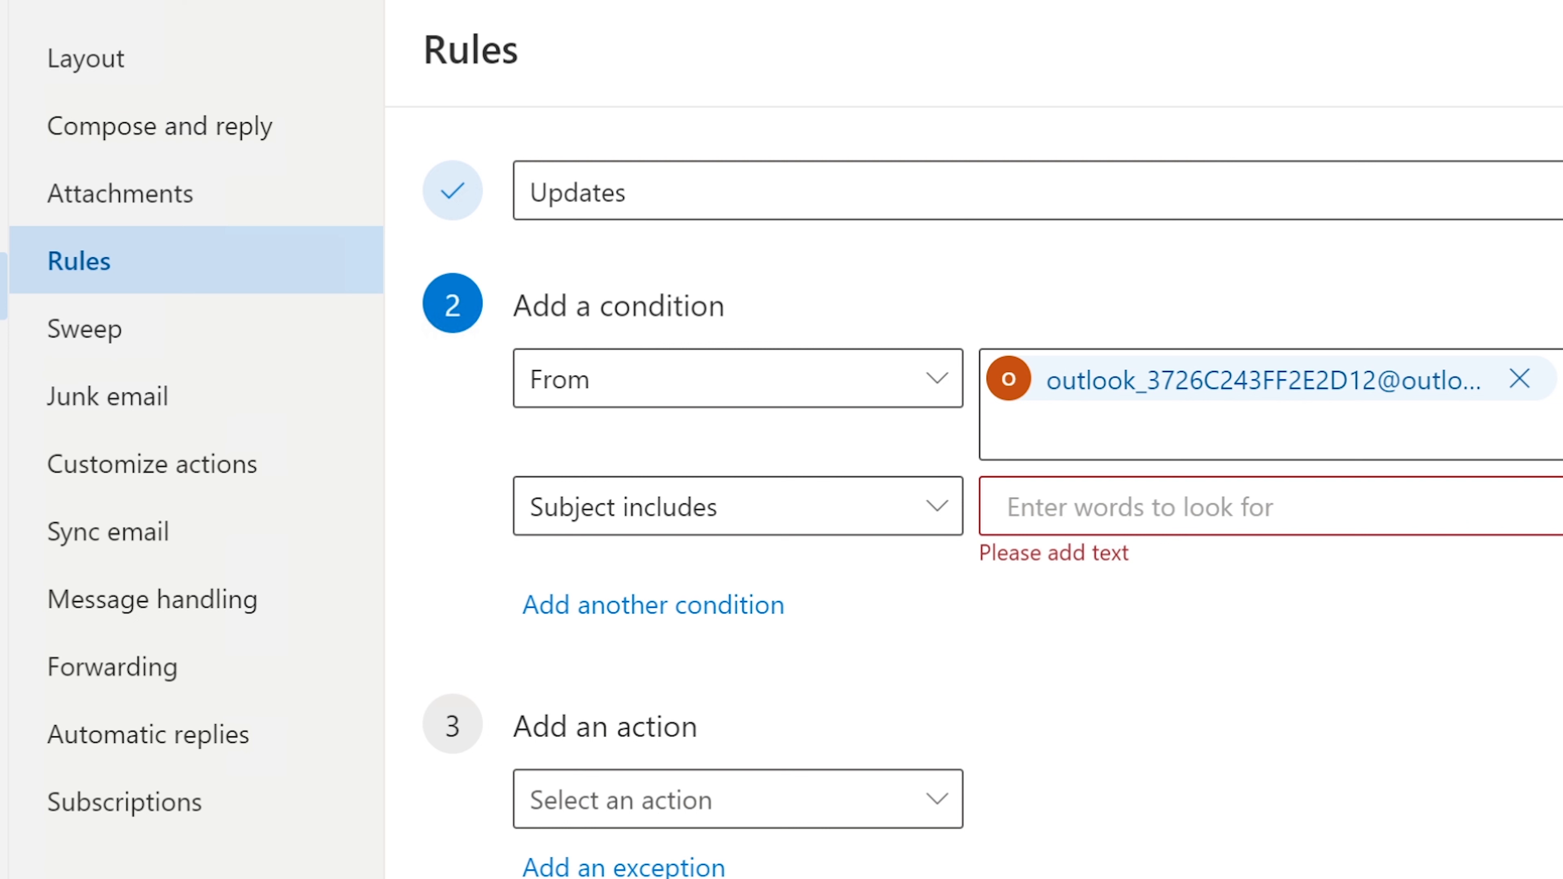
type("Update")
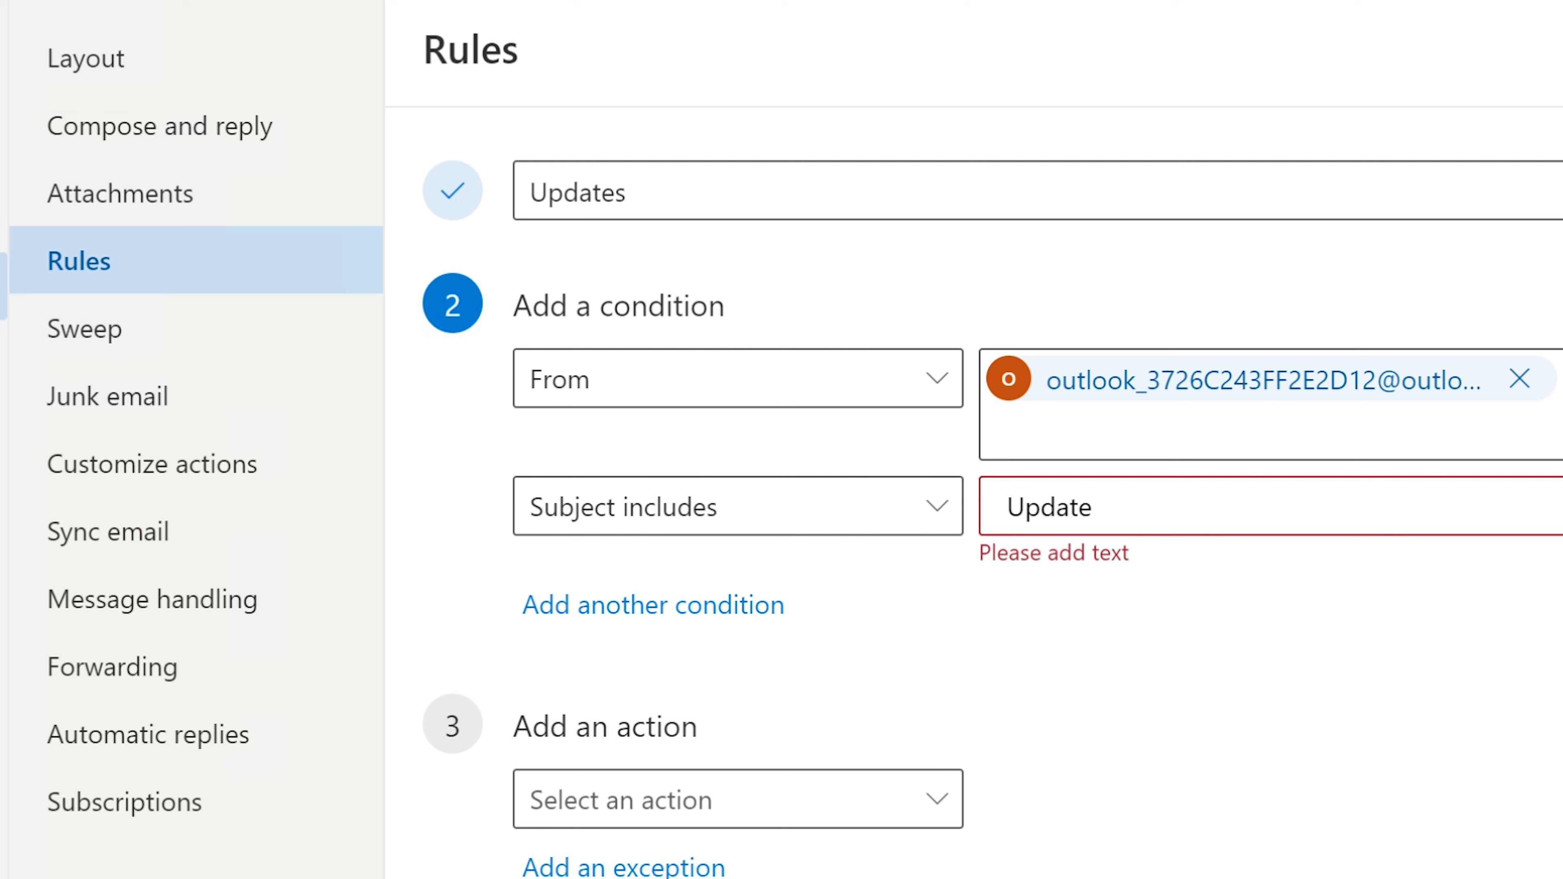
left_click(1133, 673)
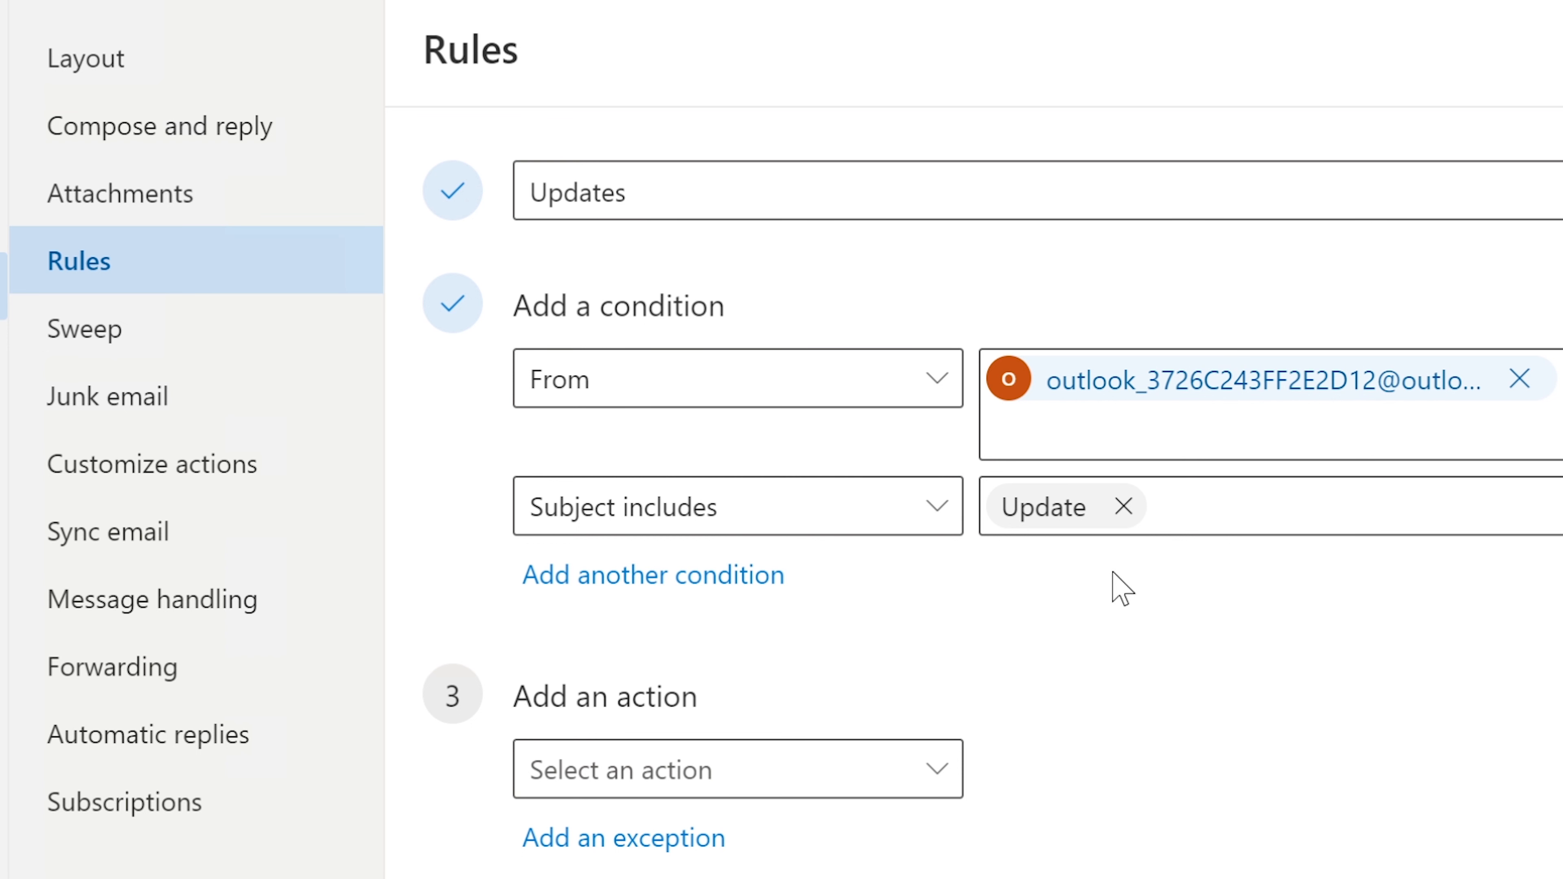
left_click(1065, 516)
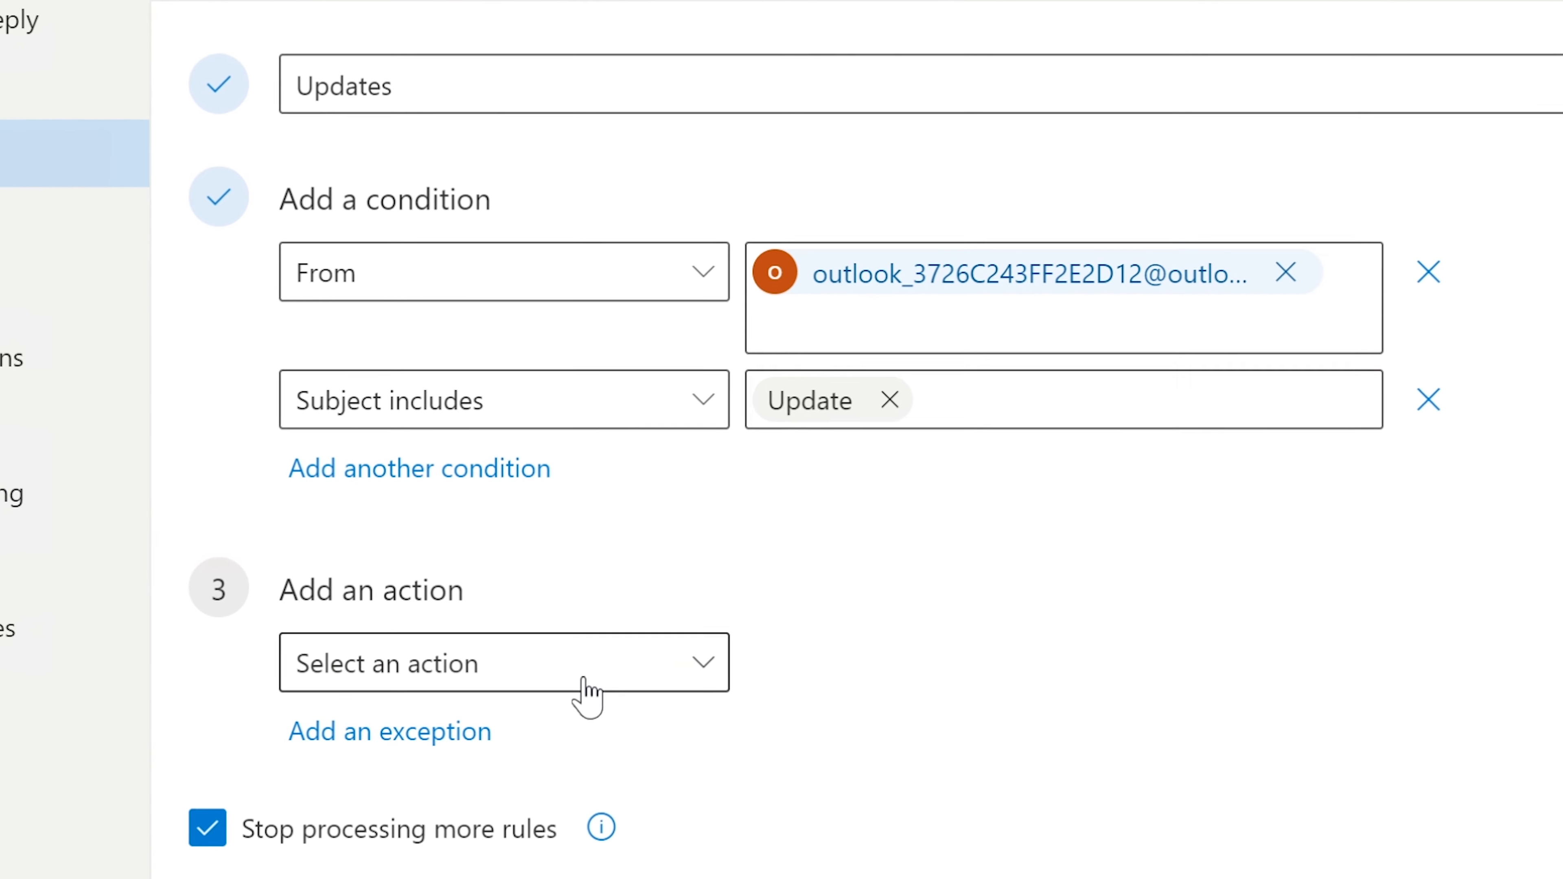
- Set the rule's action to Move to the "Updates" folder, enable "Run rule now" and save the rule
left_click(585, 678)
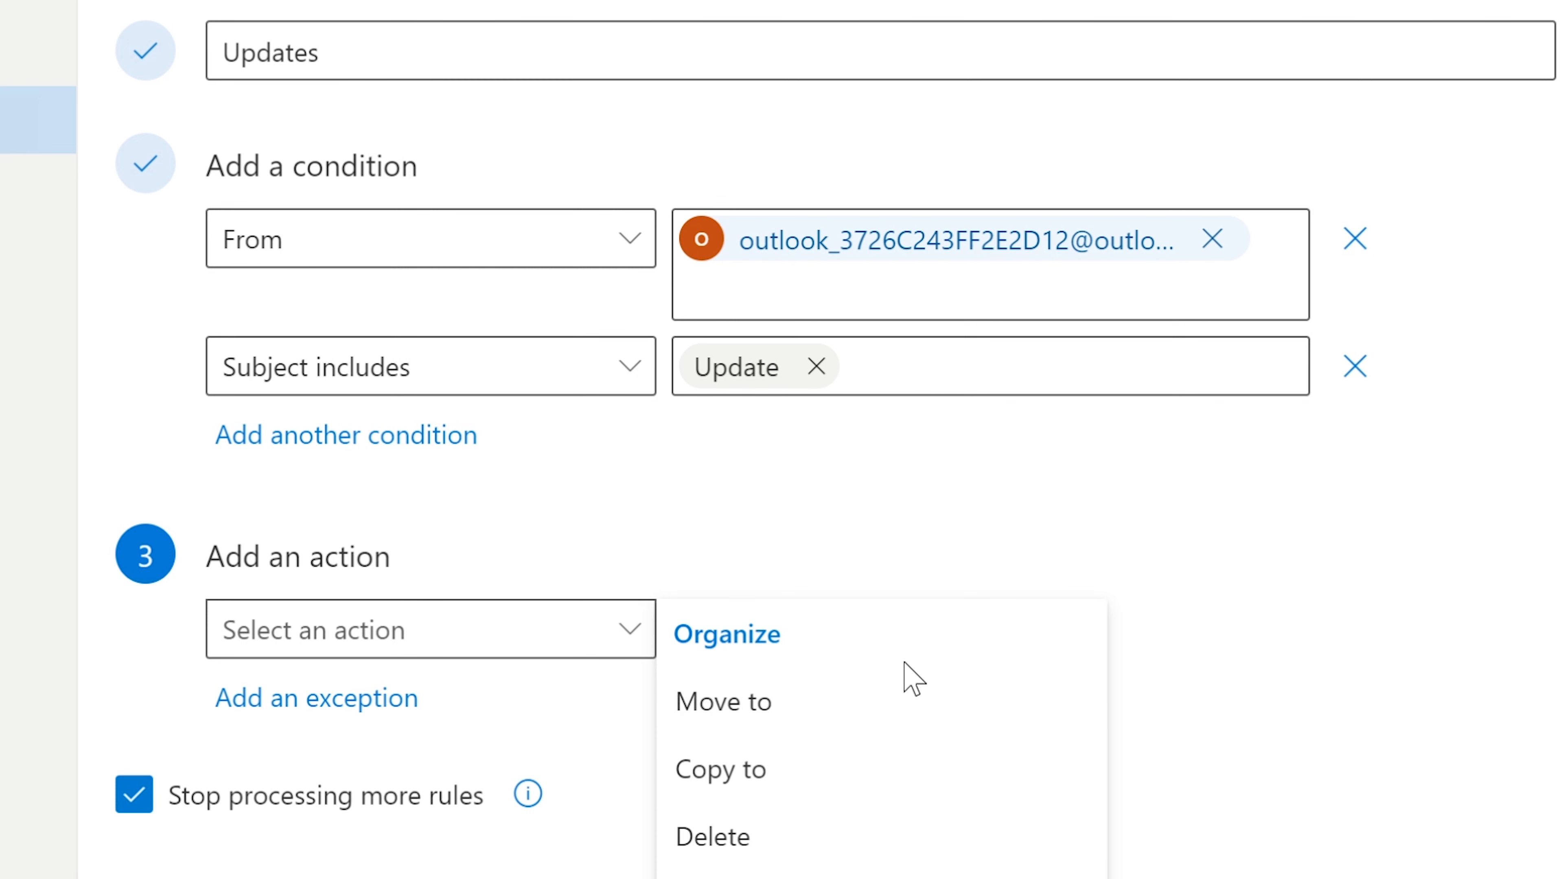
left_click(822, 714)
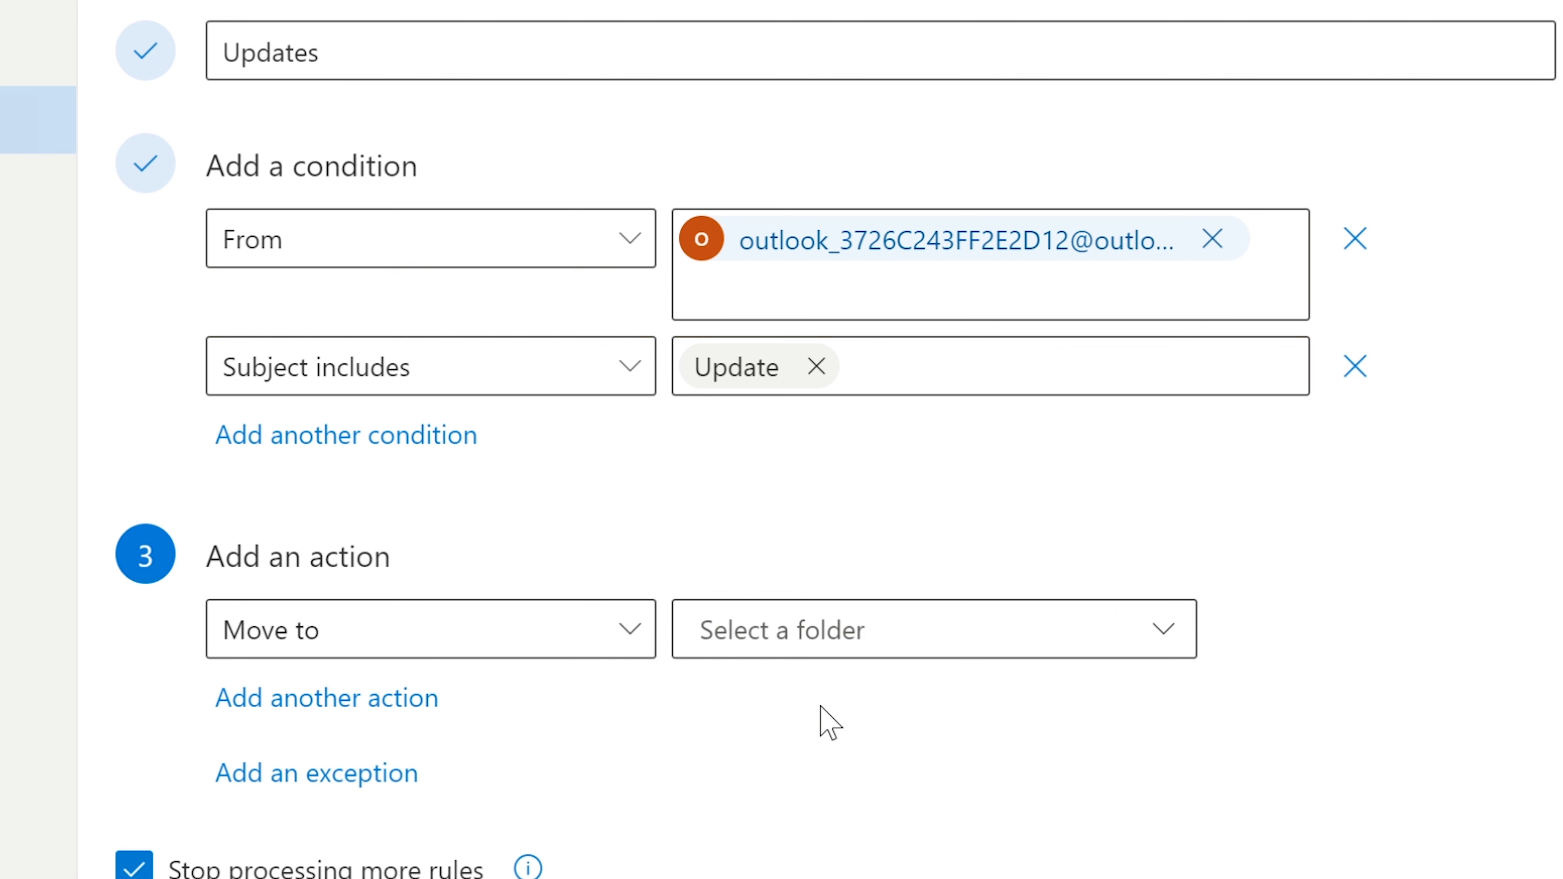
left_click(840, 637)
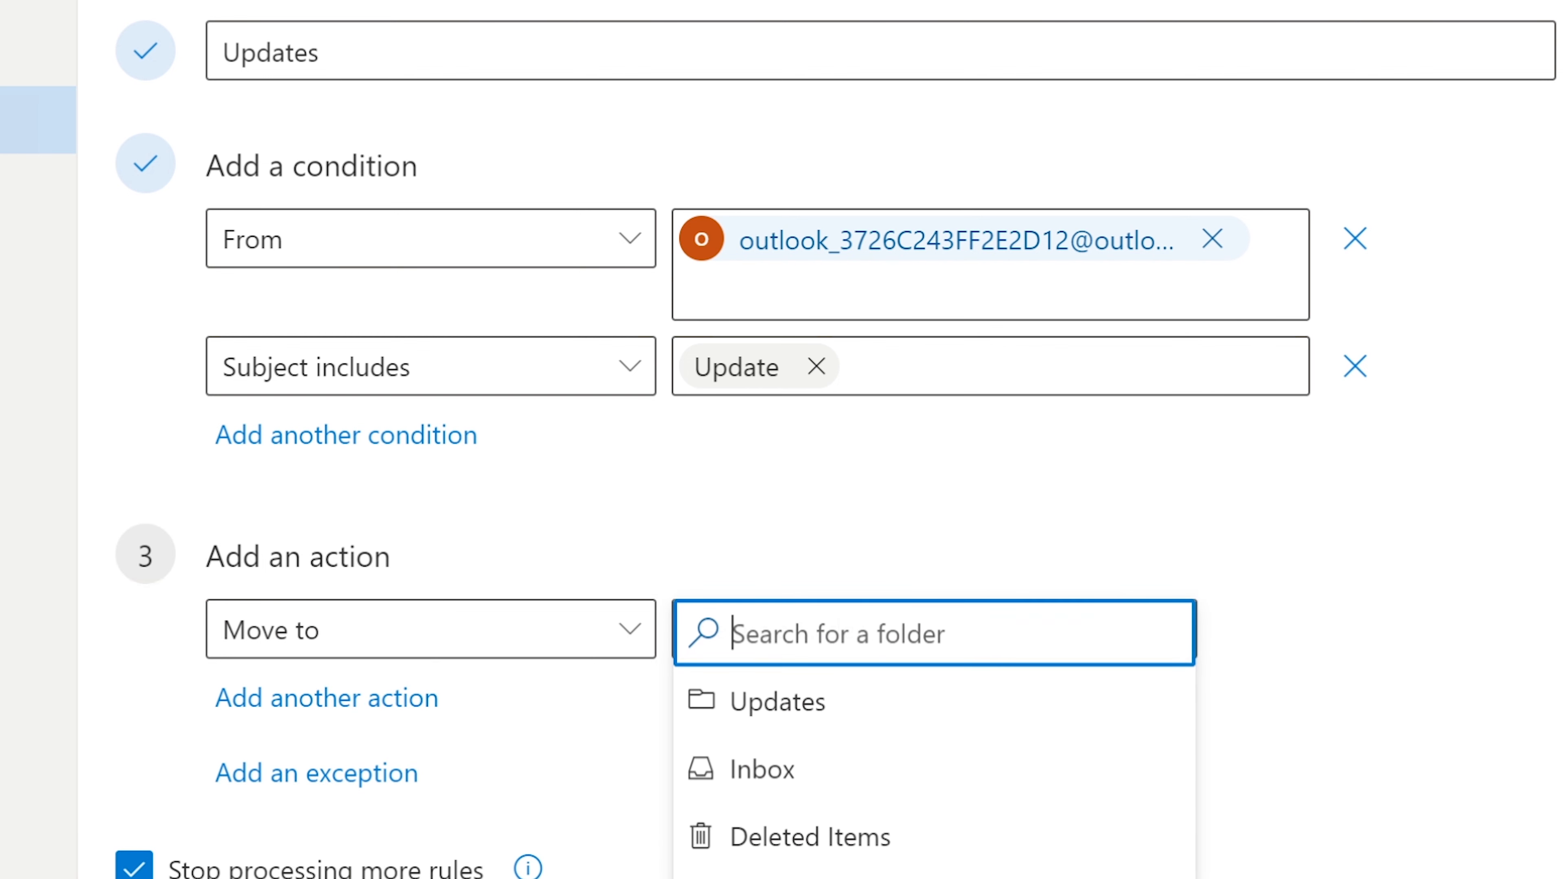
left_click(771, 699)
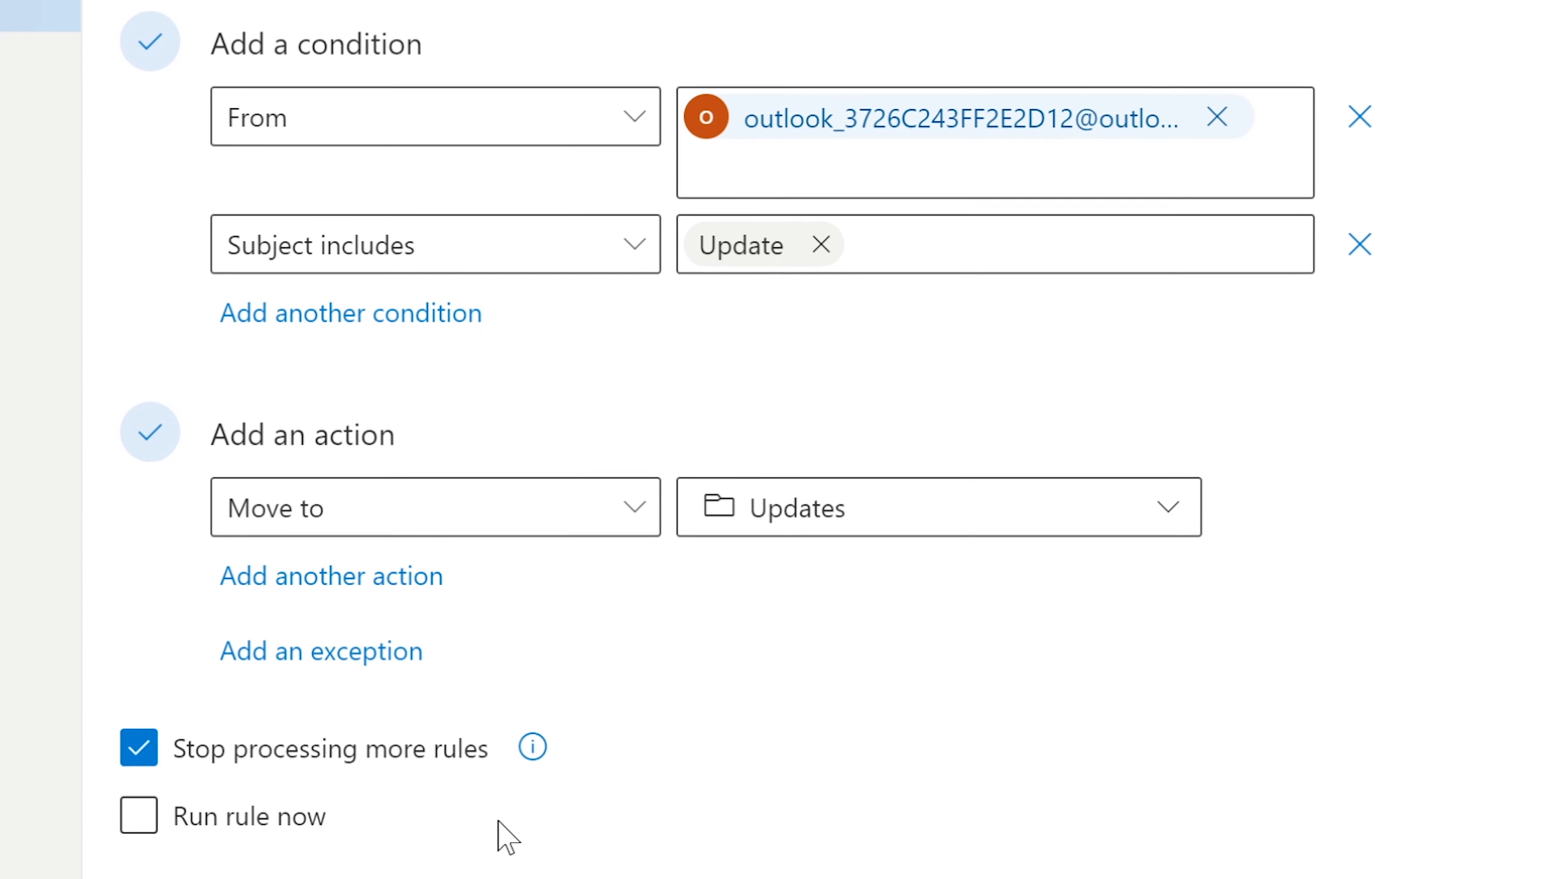
left_click(157, 356)
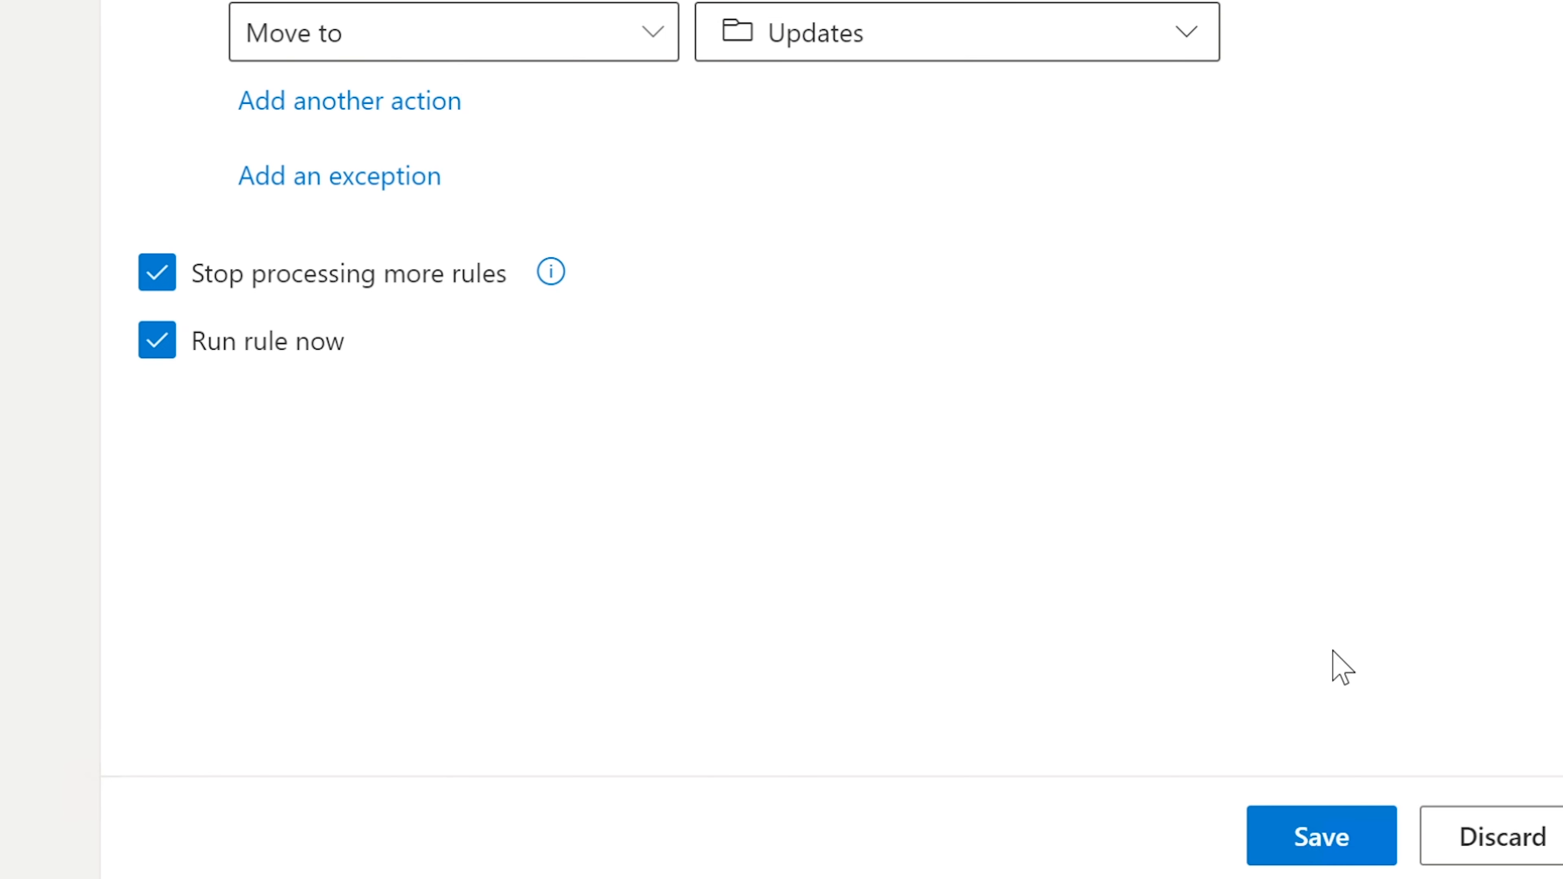
left_click(1313, 835)
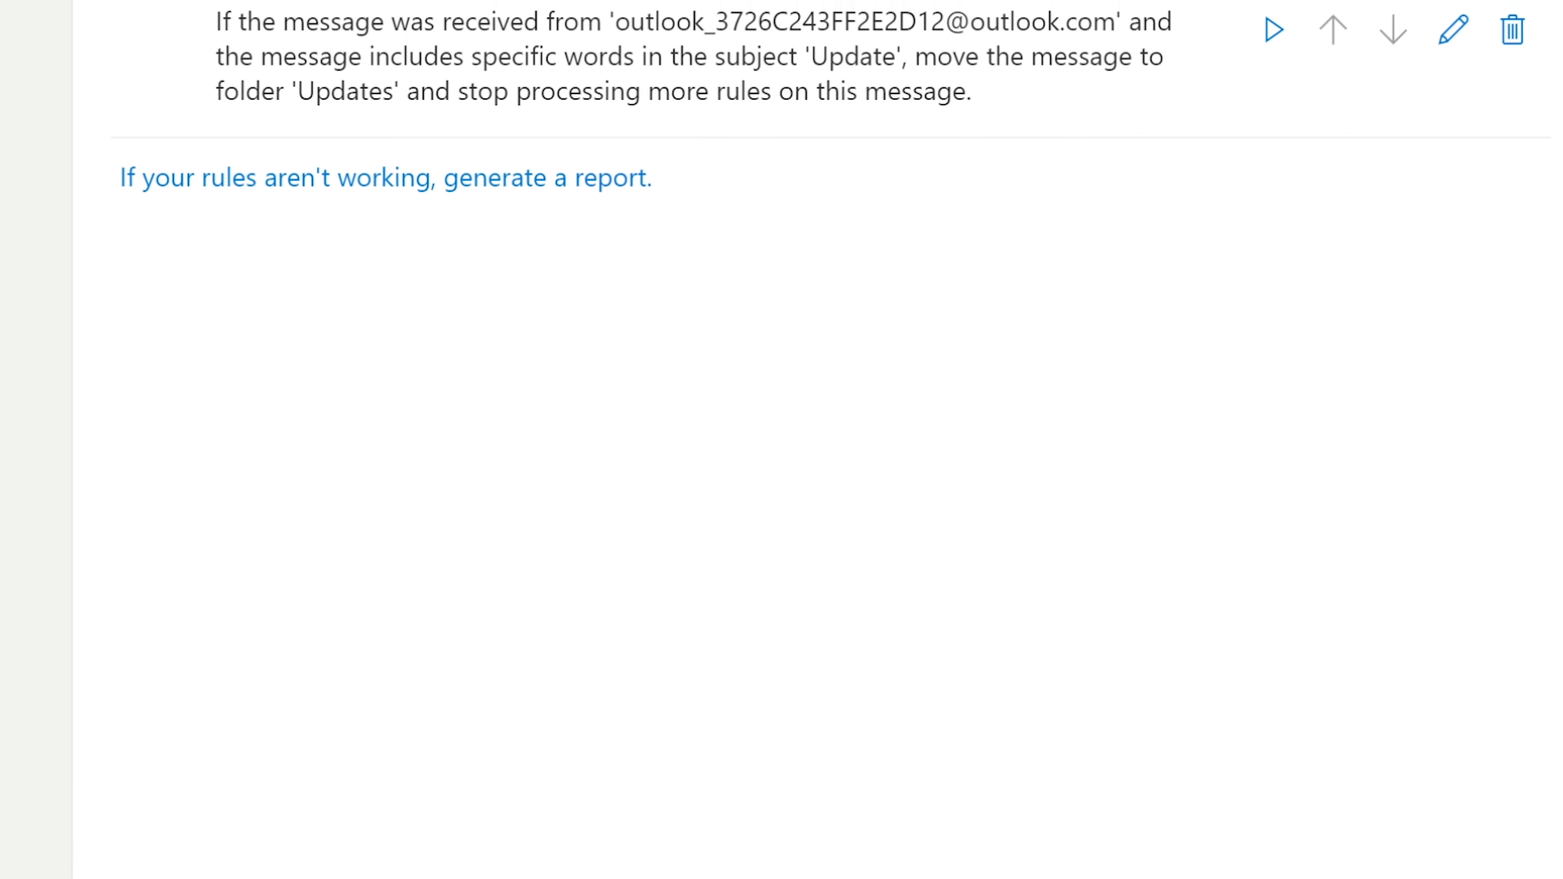
- Disable and re-enable the "Updates" rule in the rules list
left_click(136, 0)
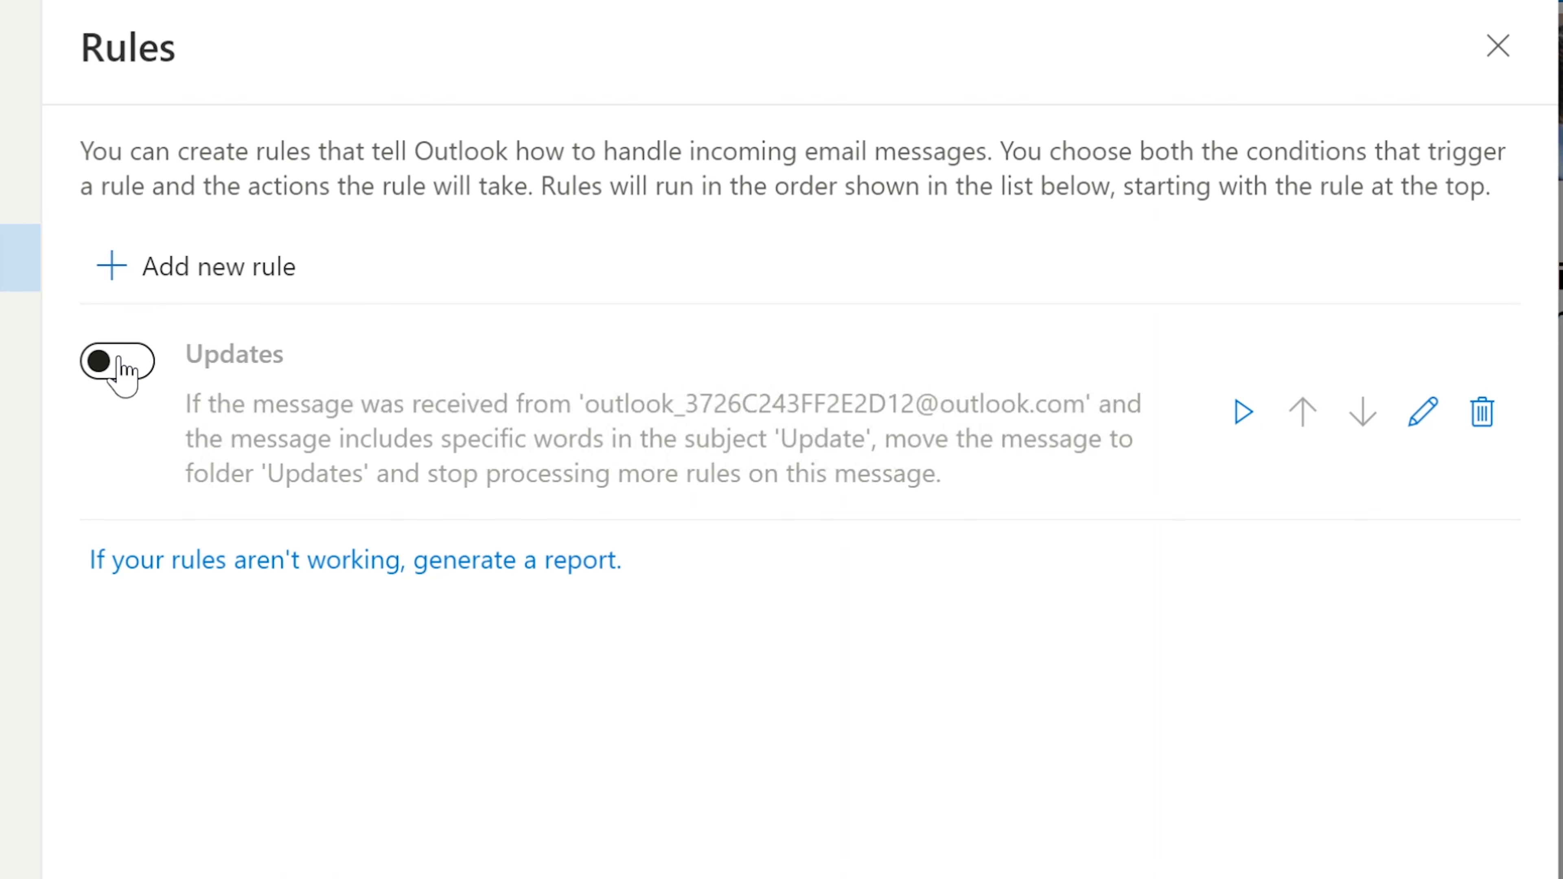
left_click(119, 358)
left_click(119, 355)
left_click(126, 362)
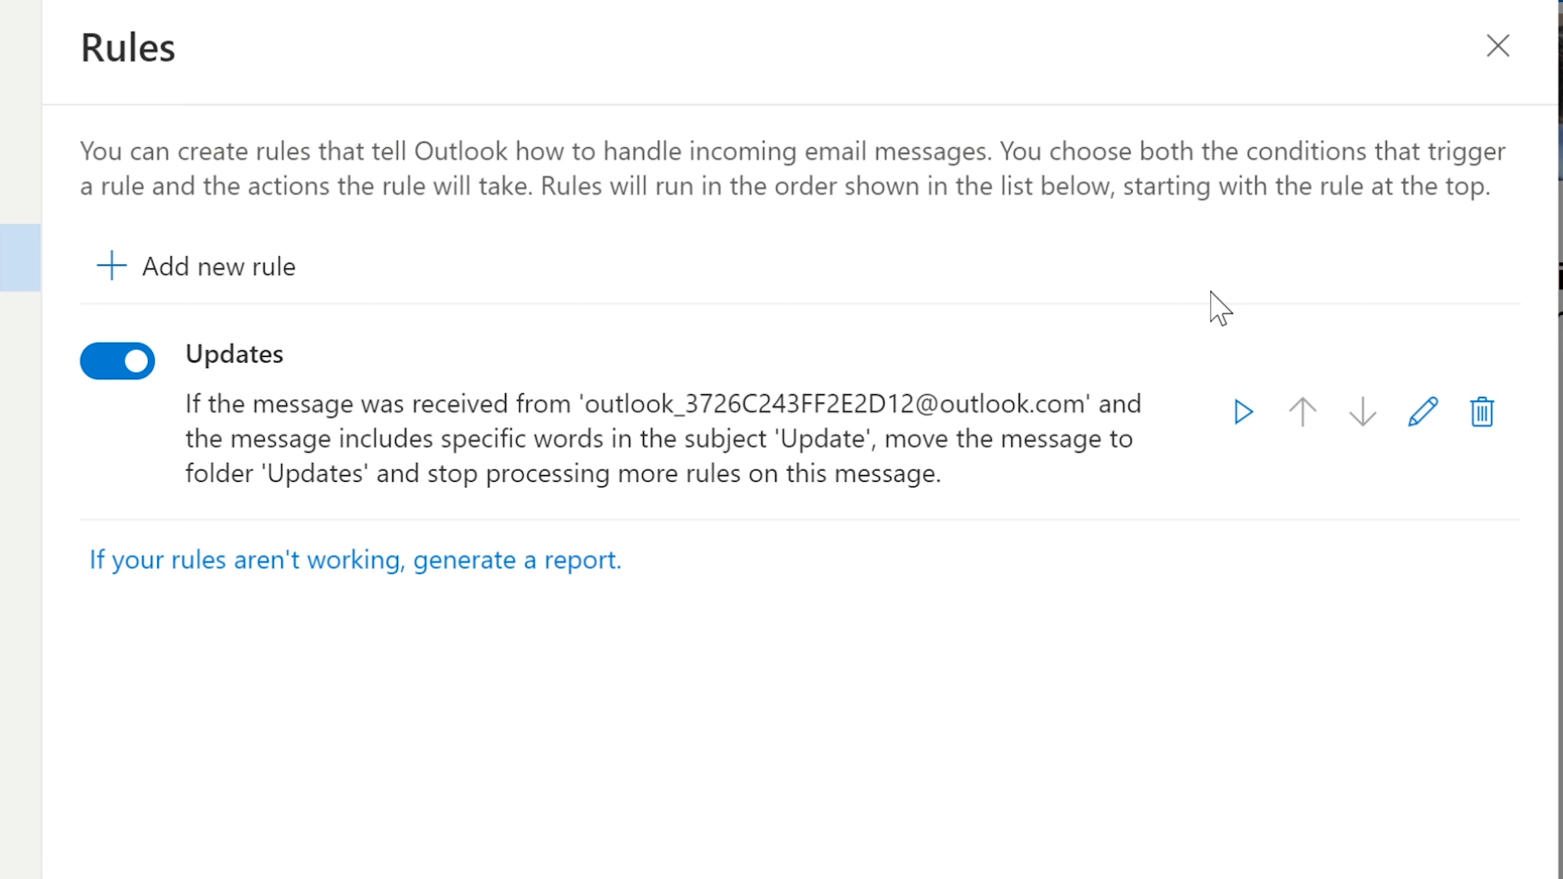
- Close the Outlook settings and begin a reply to the customer in the Jira ticket with "Please check the Rules settings inside the Outlook"
left_click(1499, 46)
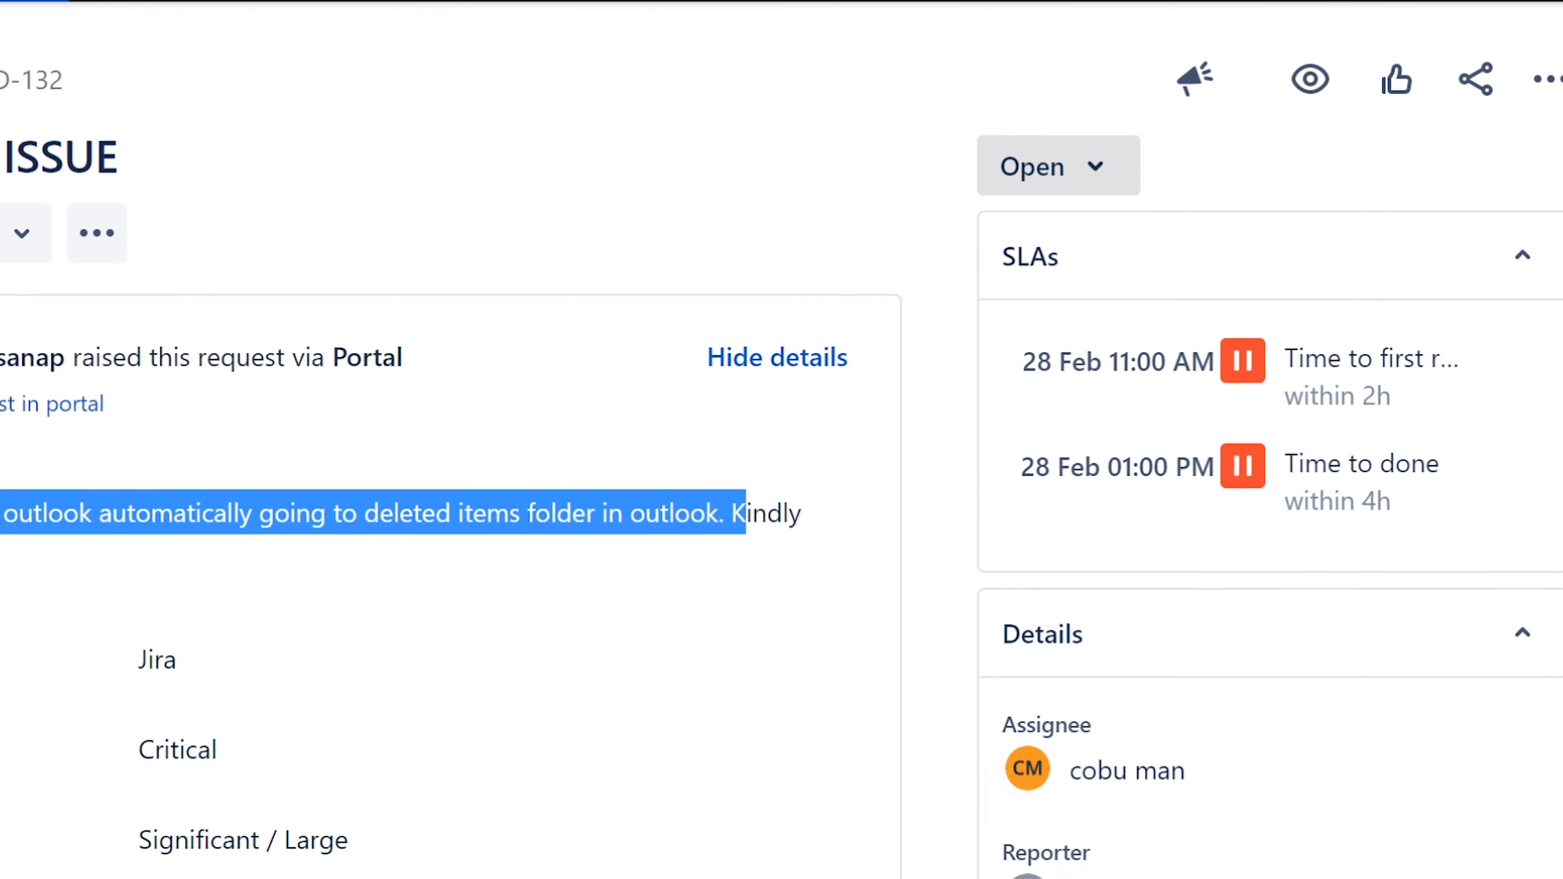
scroll(585, 862, "down", 3)
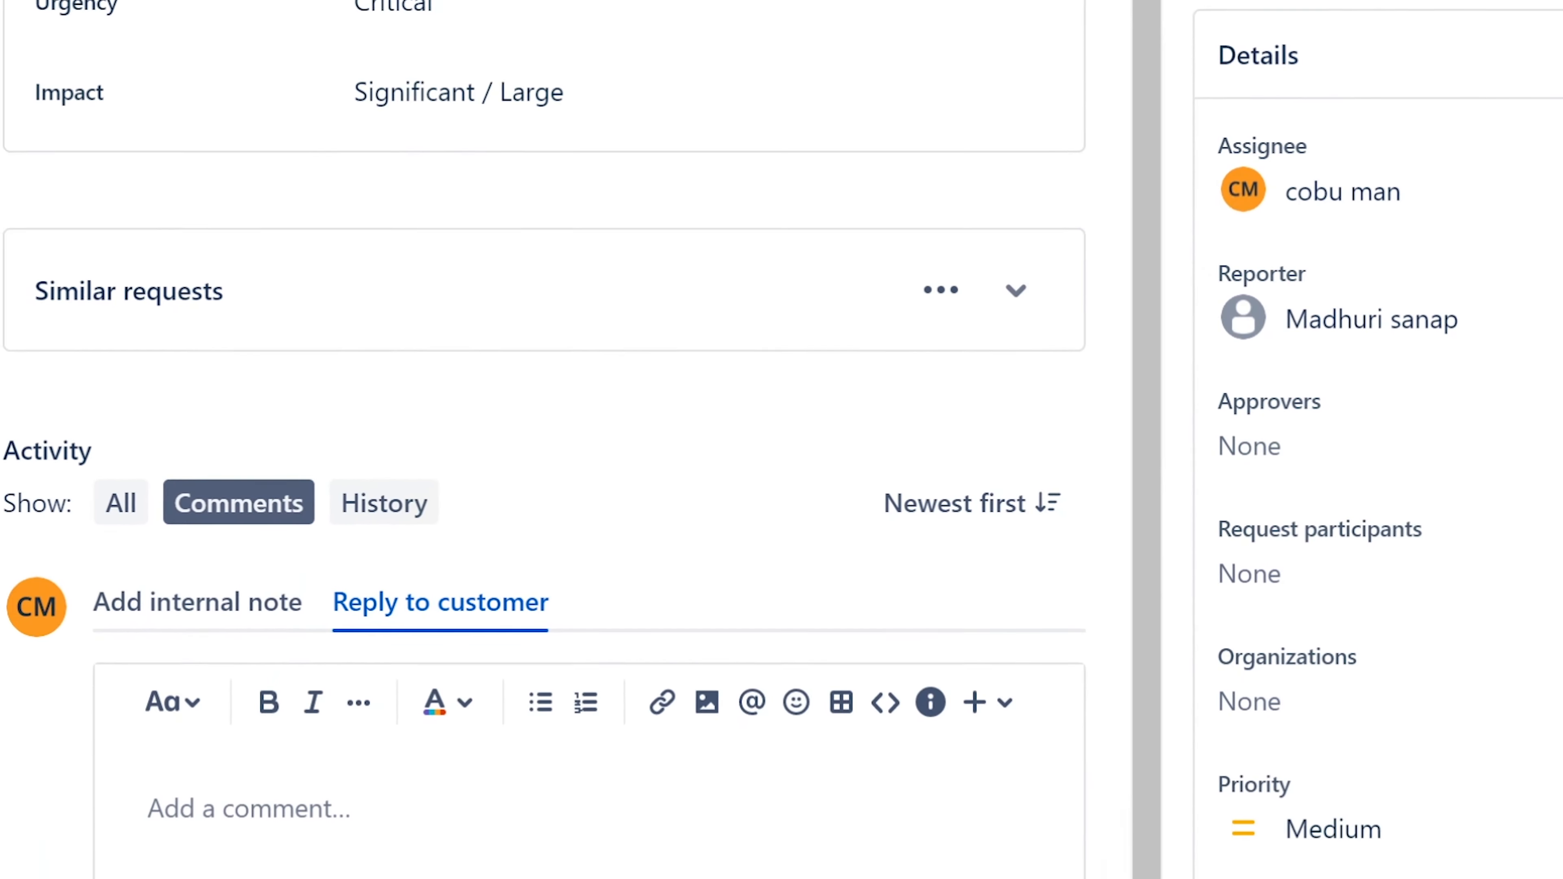
type("H")
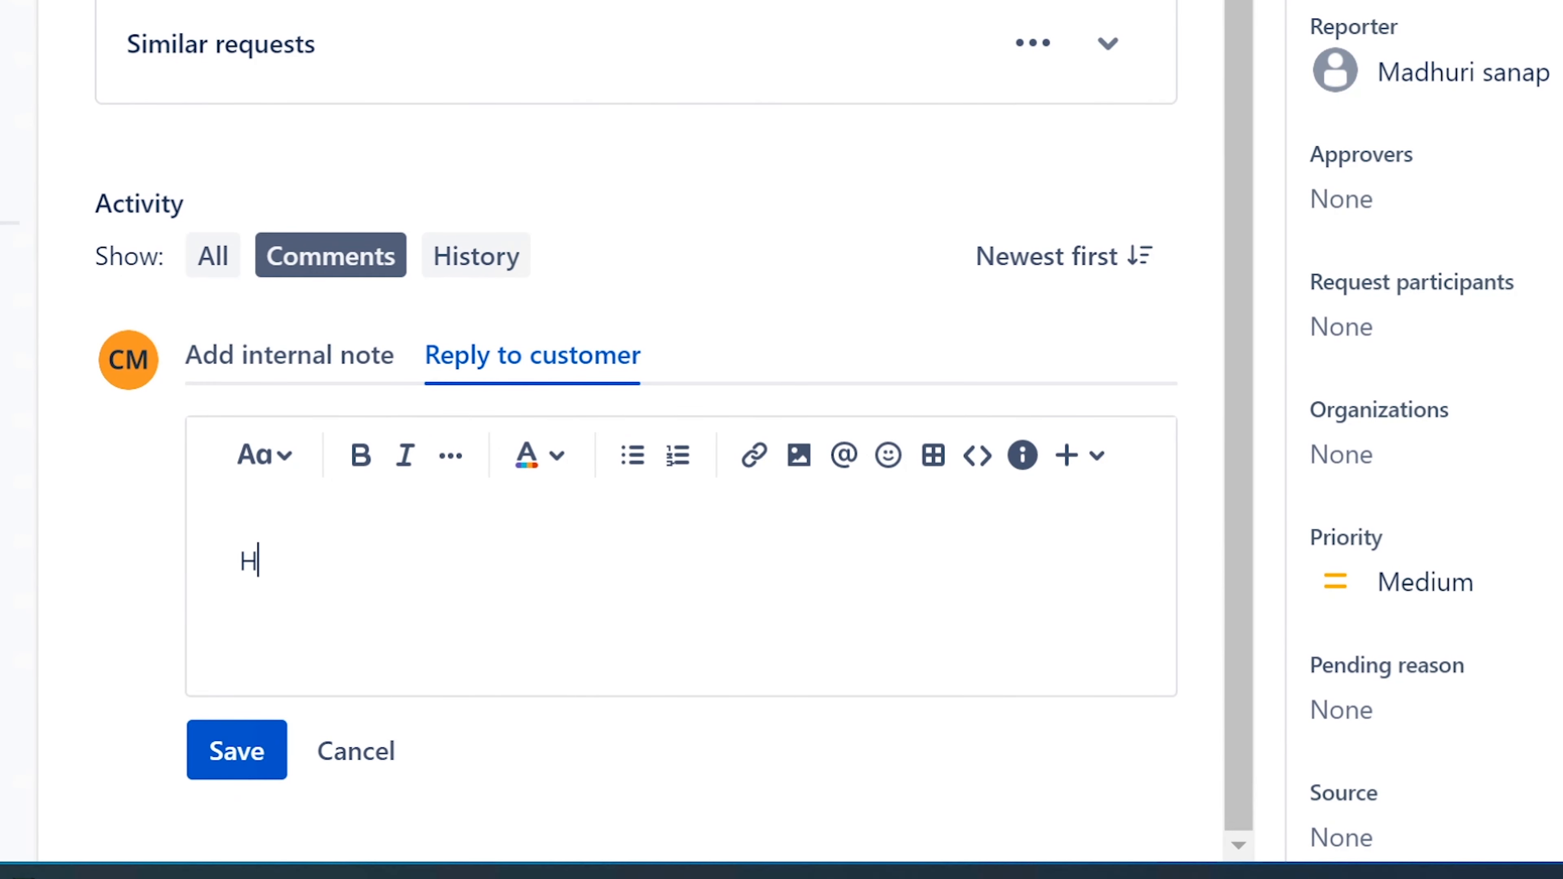
key("BackSpace")
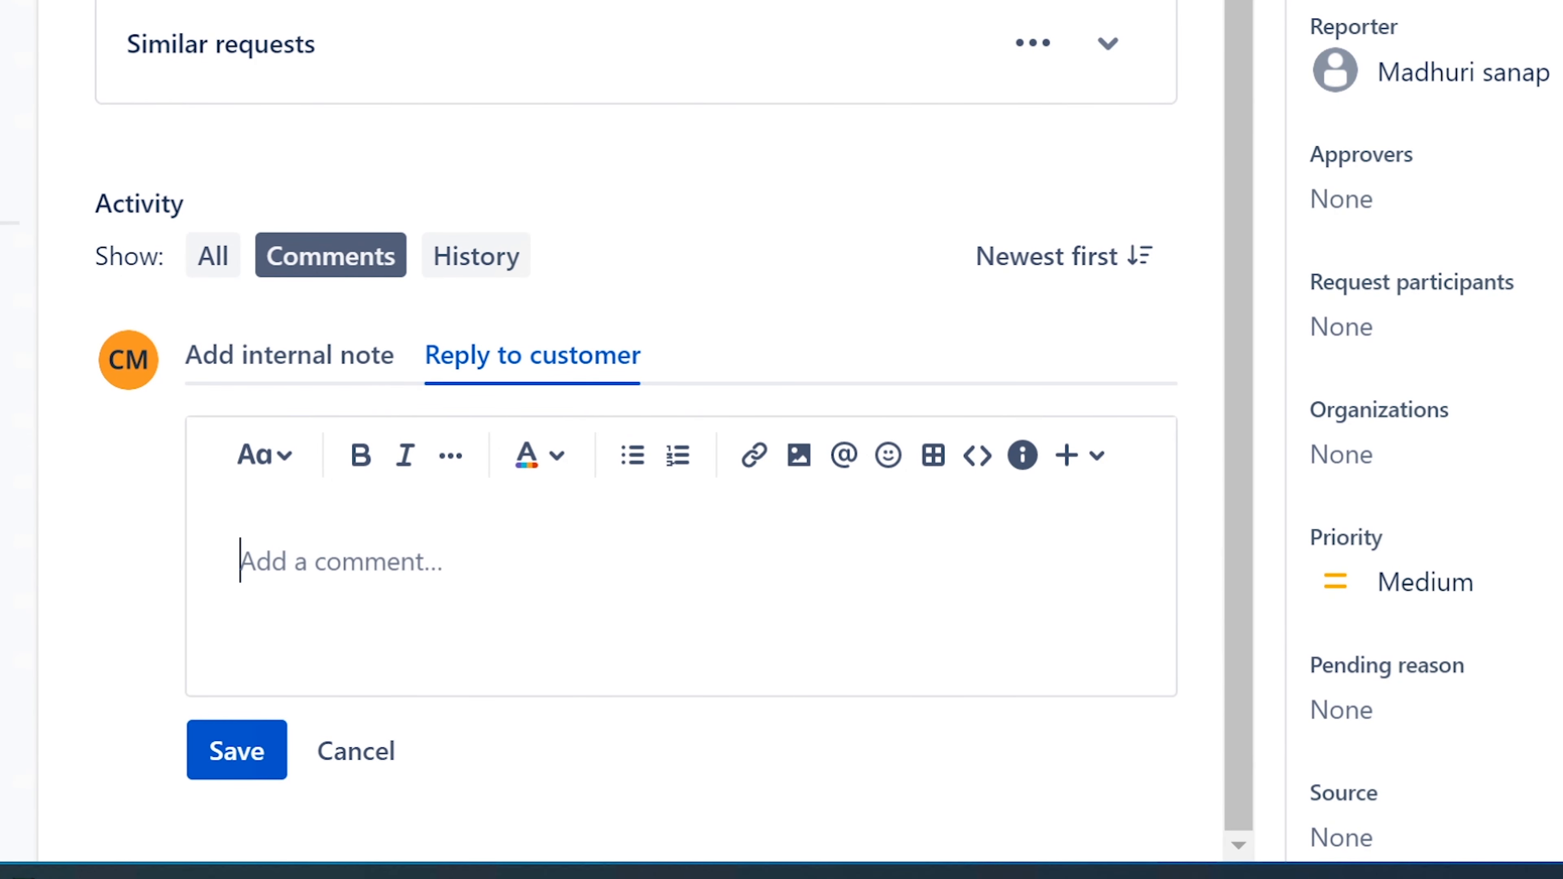
type("Please")
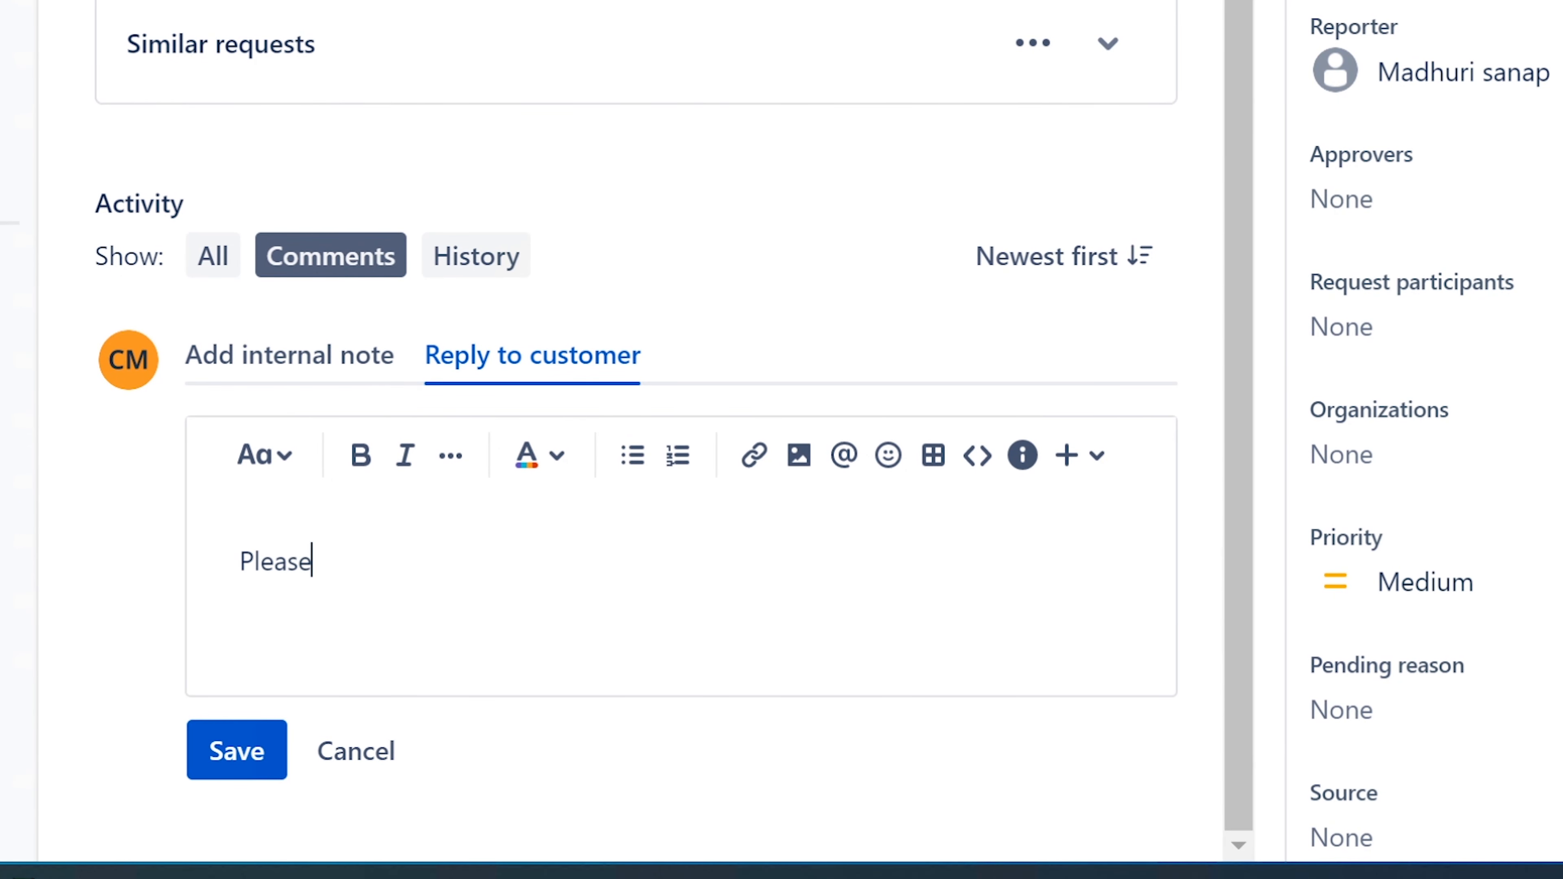
type(" check the Rule")
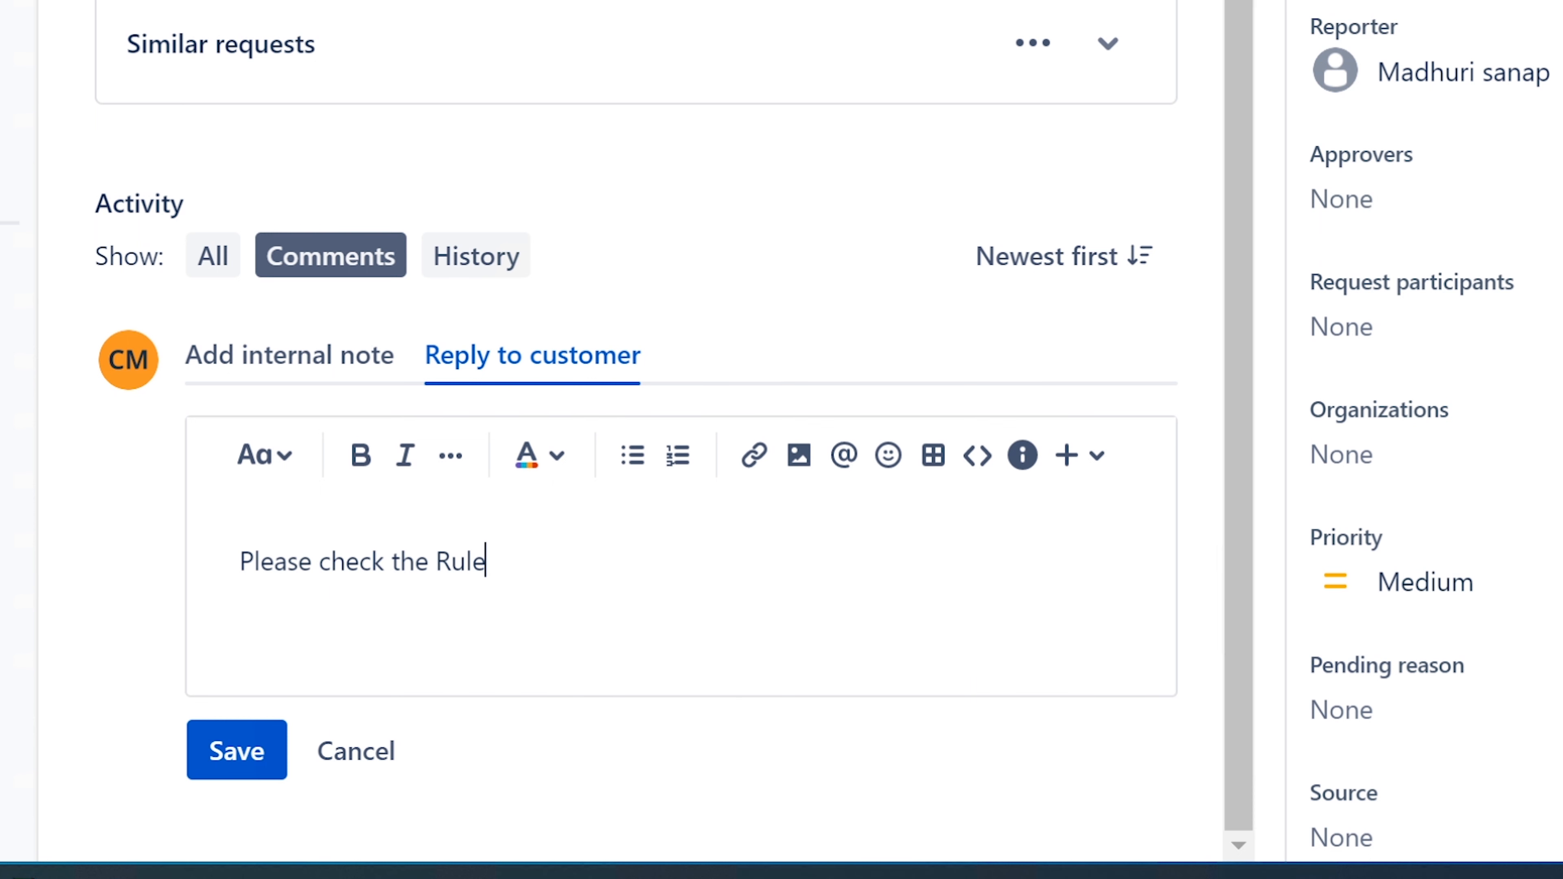
type("s settings in")
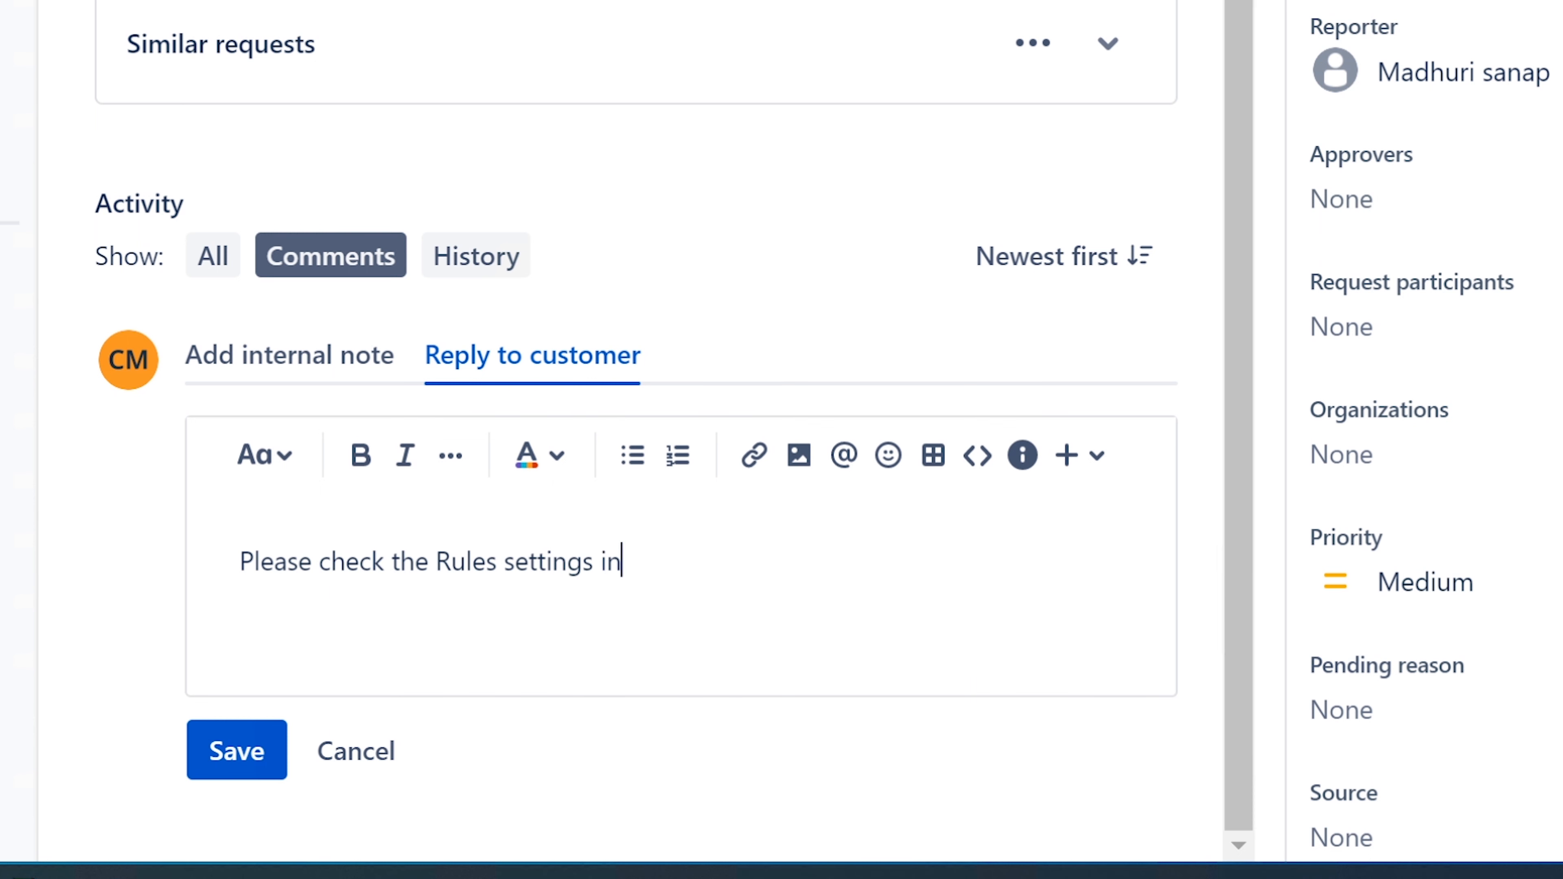
type("side the ")
type("OUtloo")
key("BackSpace")
key("BackSpace")
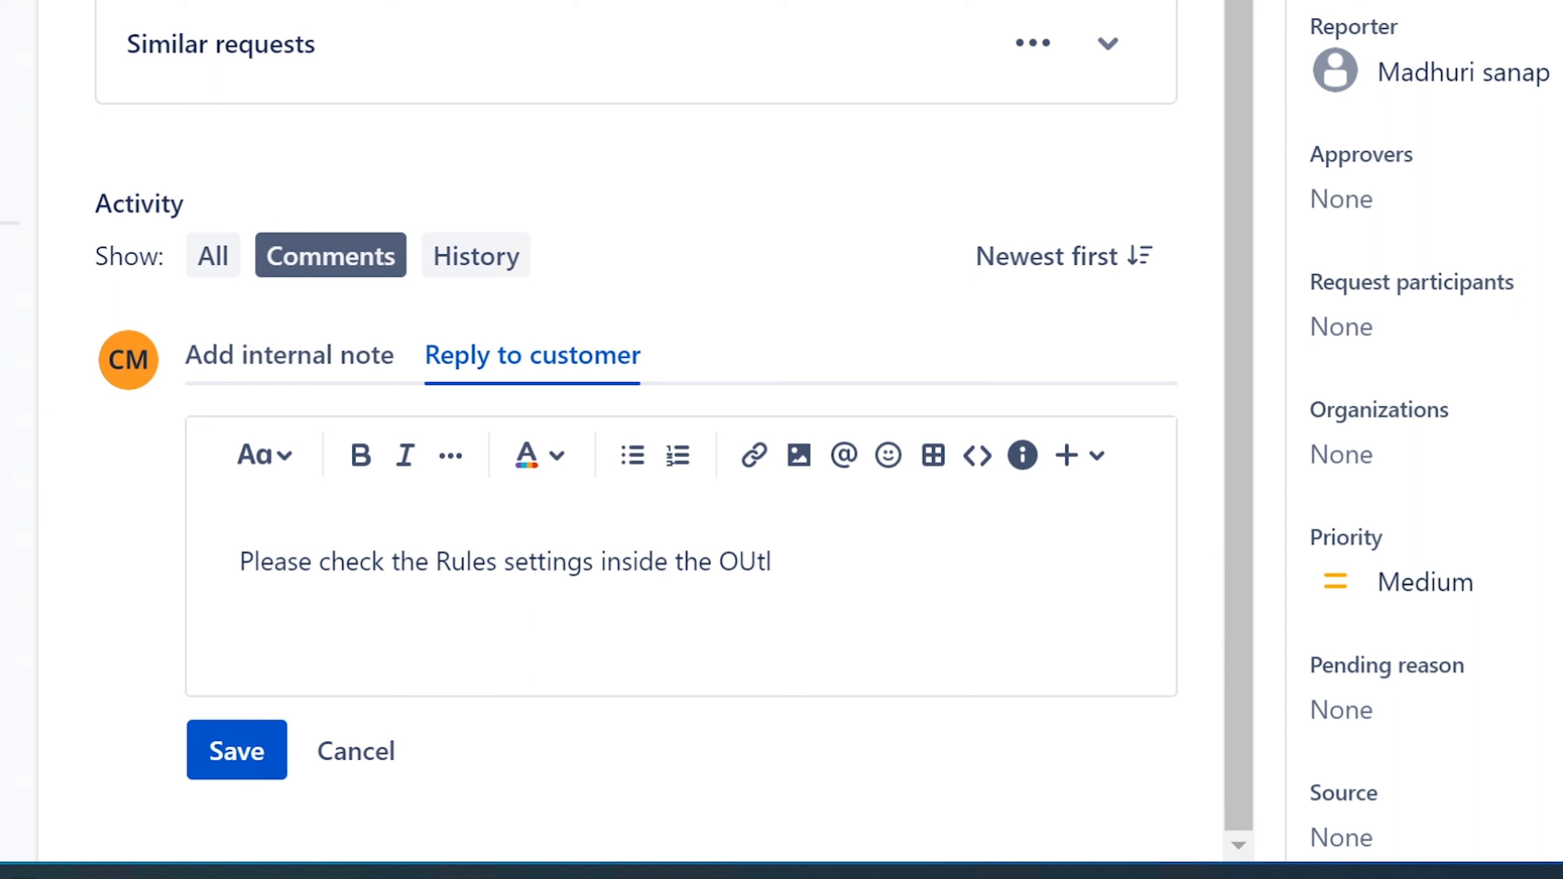
type("out")
type("u")
type("tlook to mak")
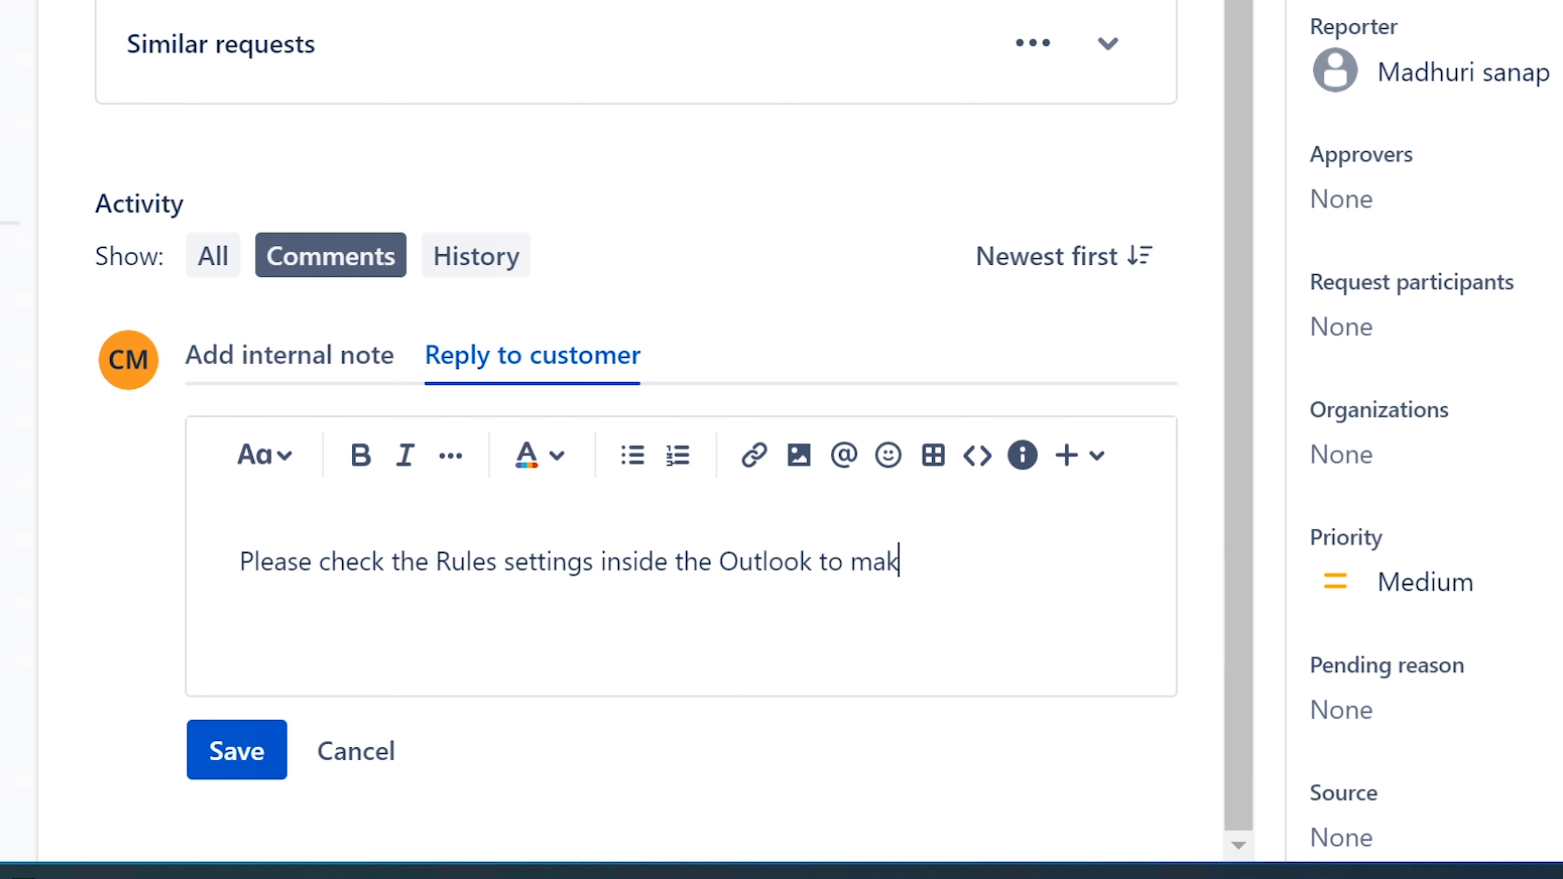
- Continue the reply with "to makes sure that incoming emails are not auto deleted/moved." and add a first name after it
type("es ru")
key("BackSpace")
type("sure that incoming emails are not au")
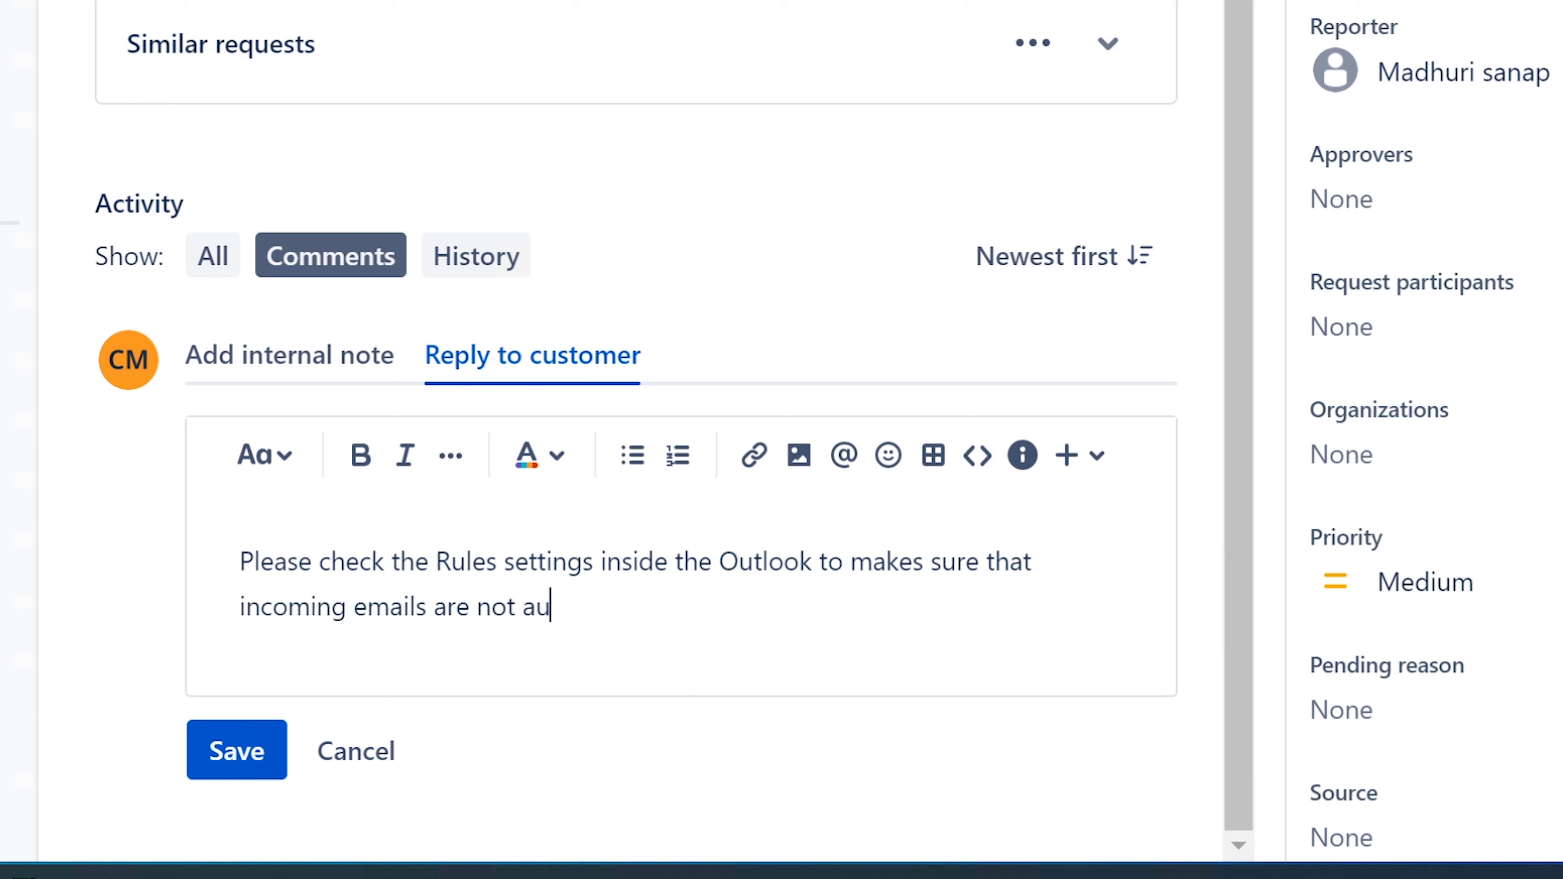
type("to deleted/")
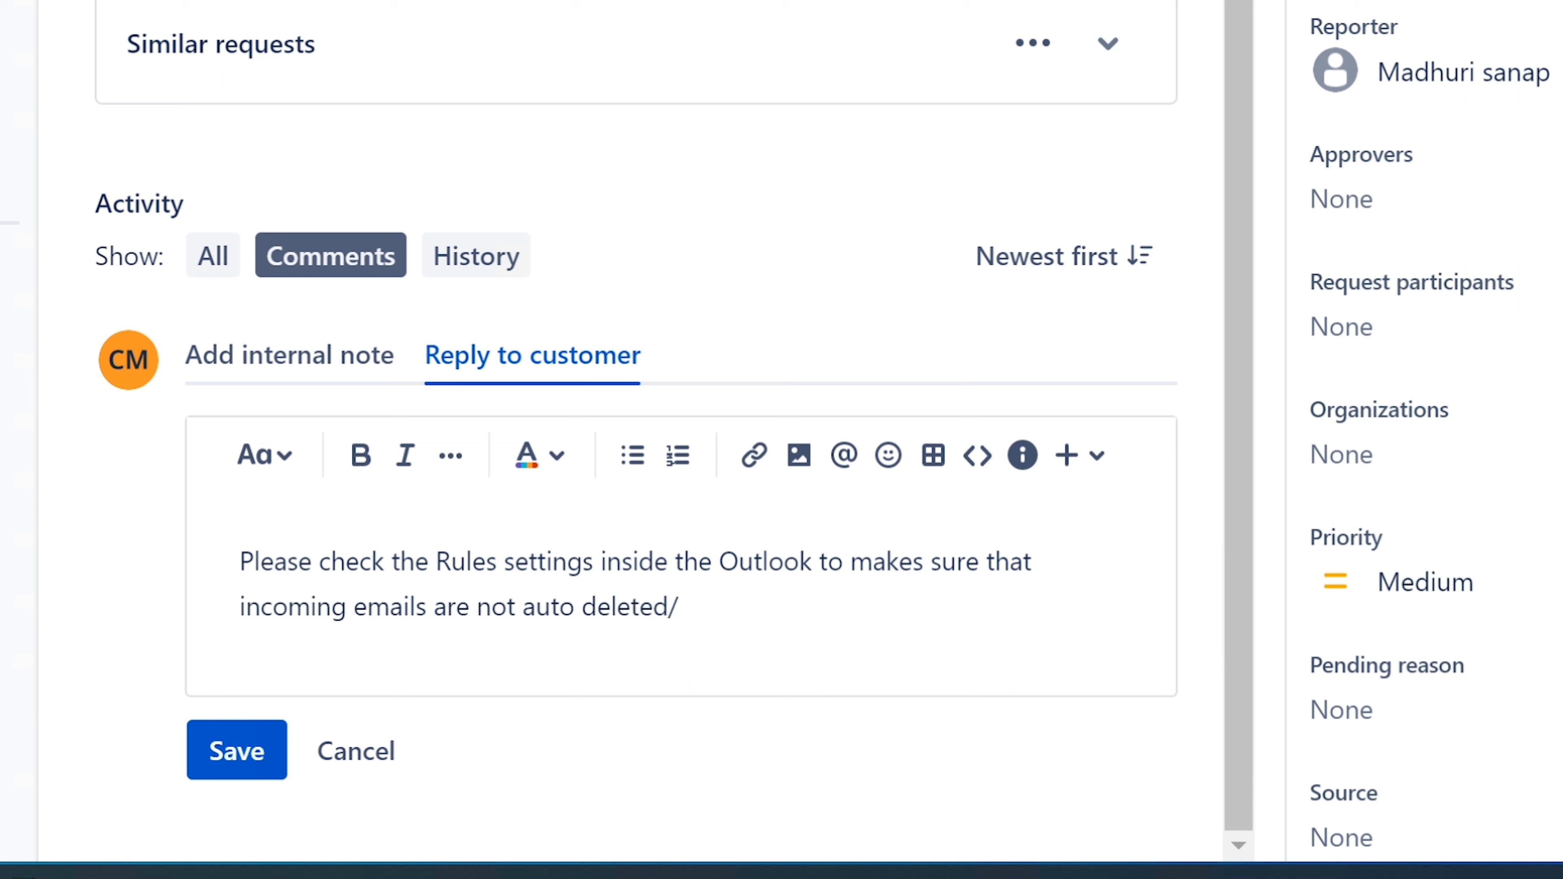
type("moved. Ervin")
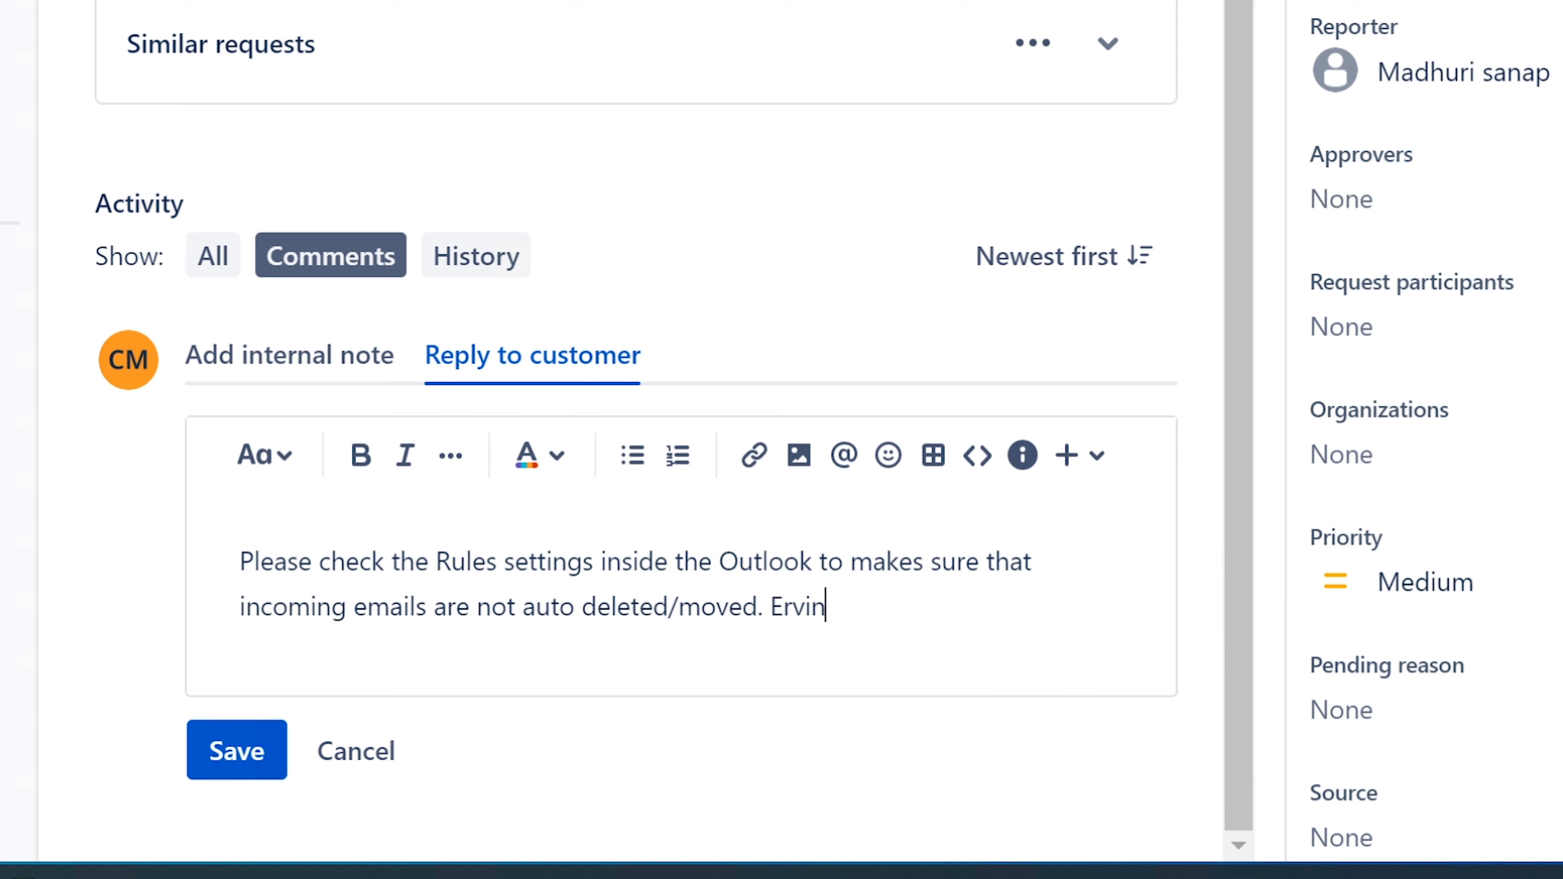